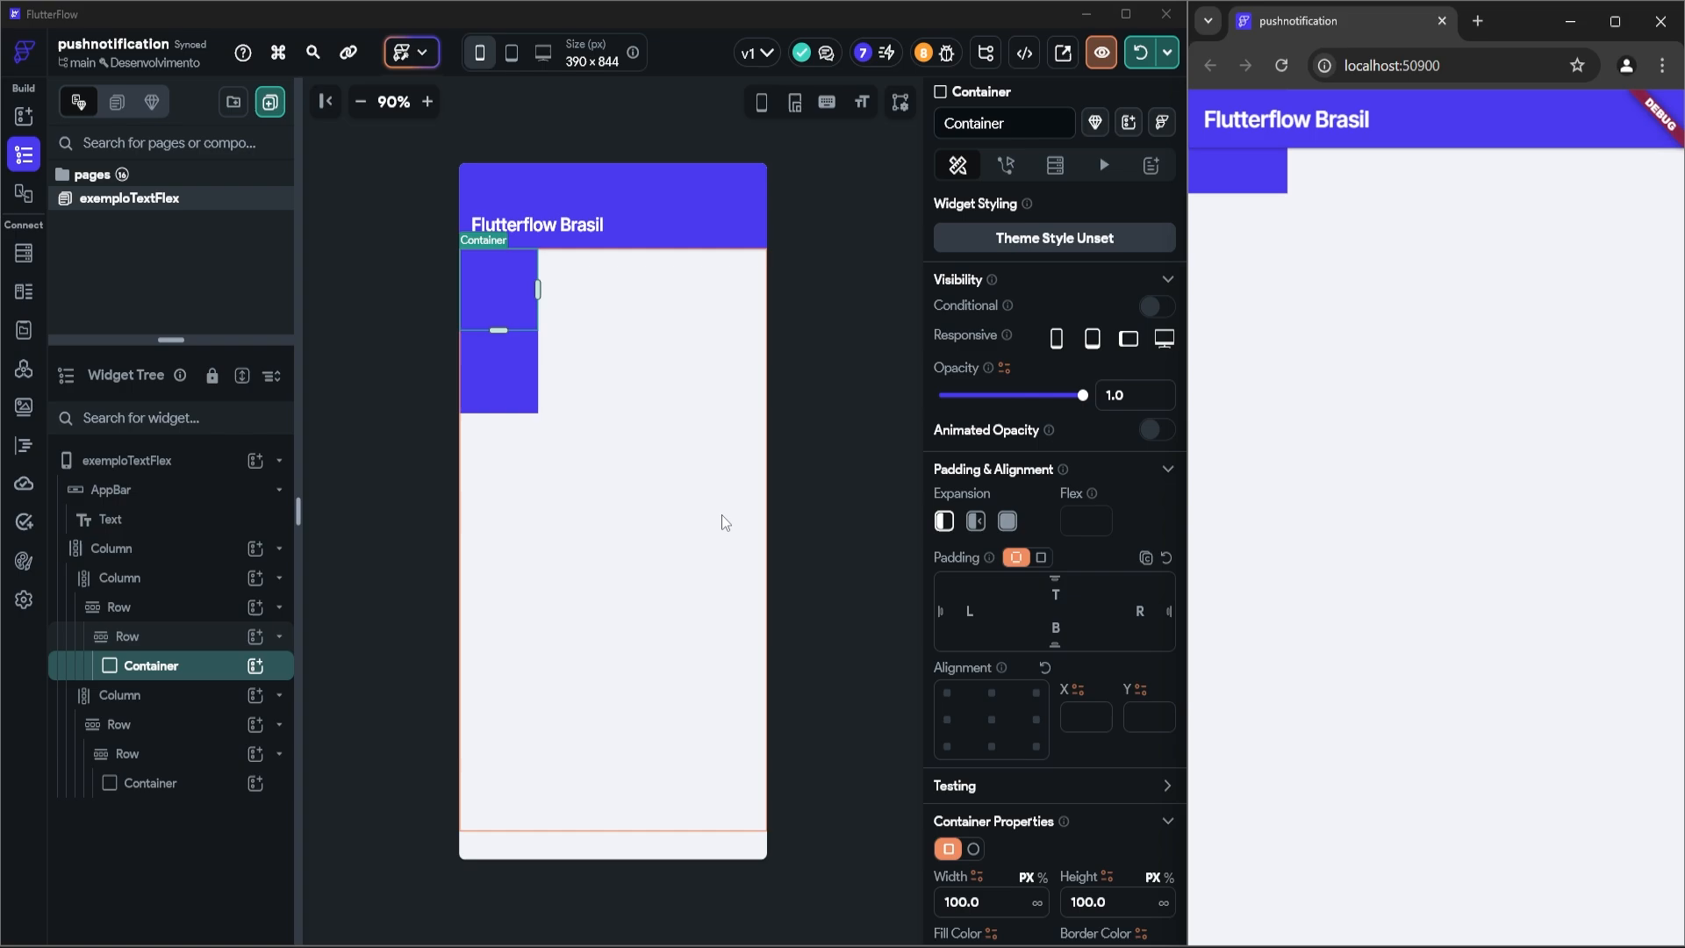
Delete the second nested Column along with its rows and container, and hot reload the running app
left_click(507, 363)
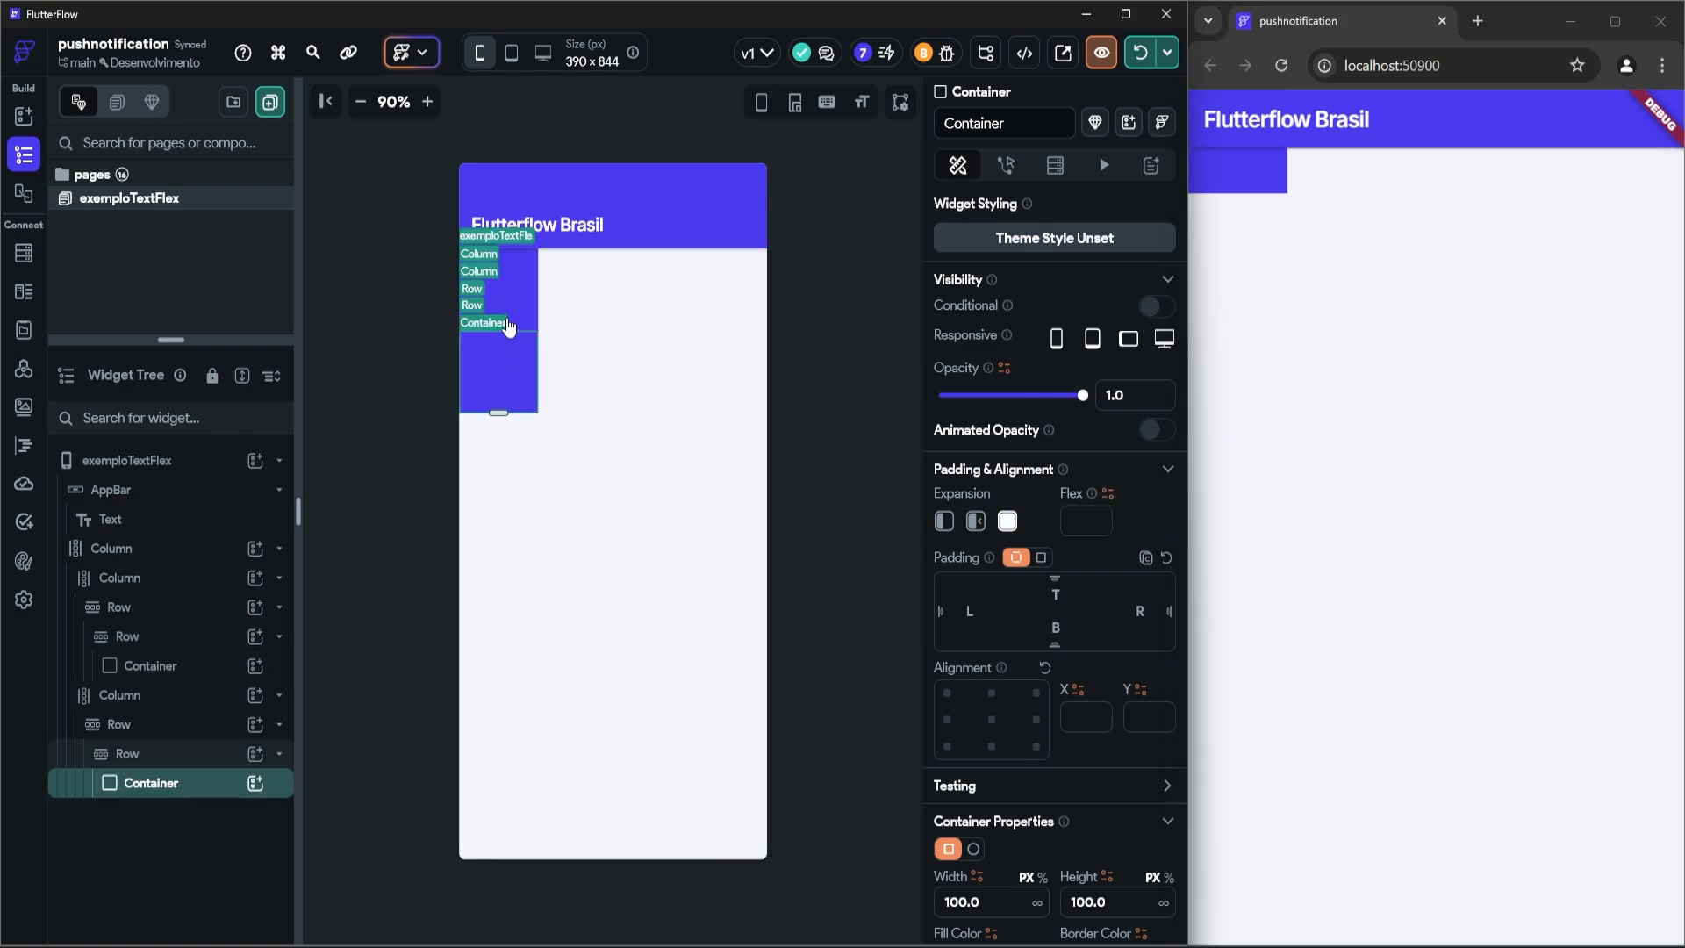
left_click(1386, 361)
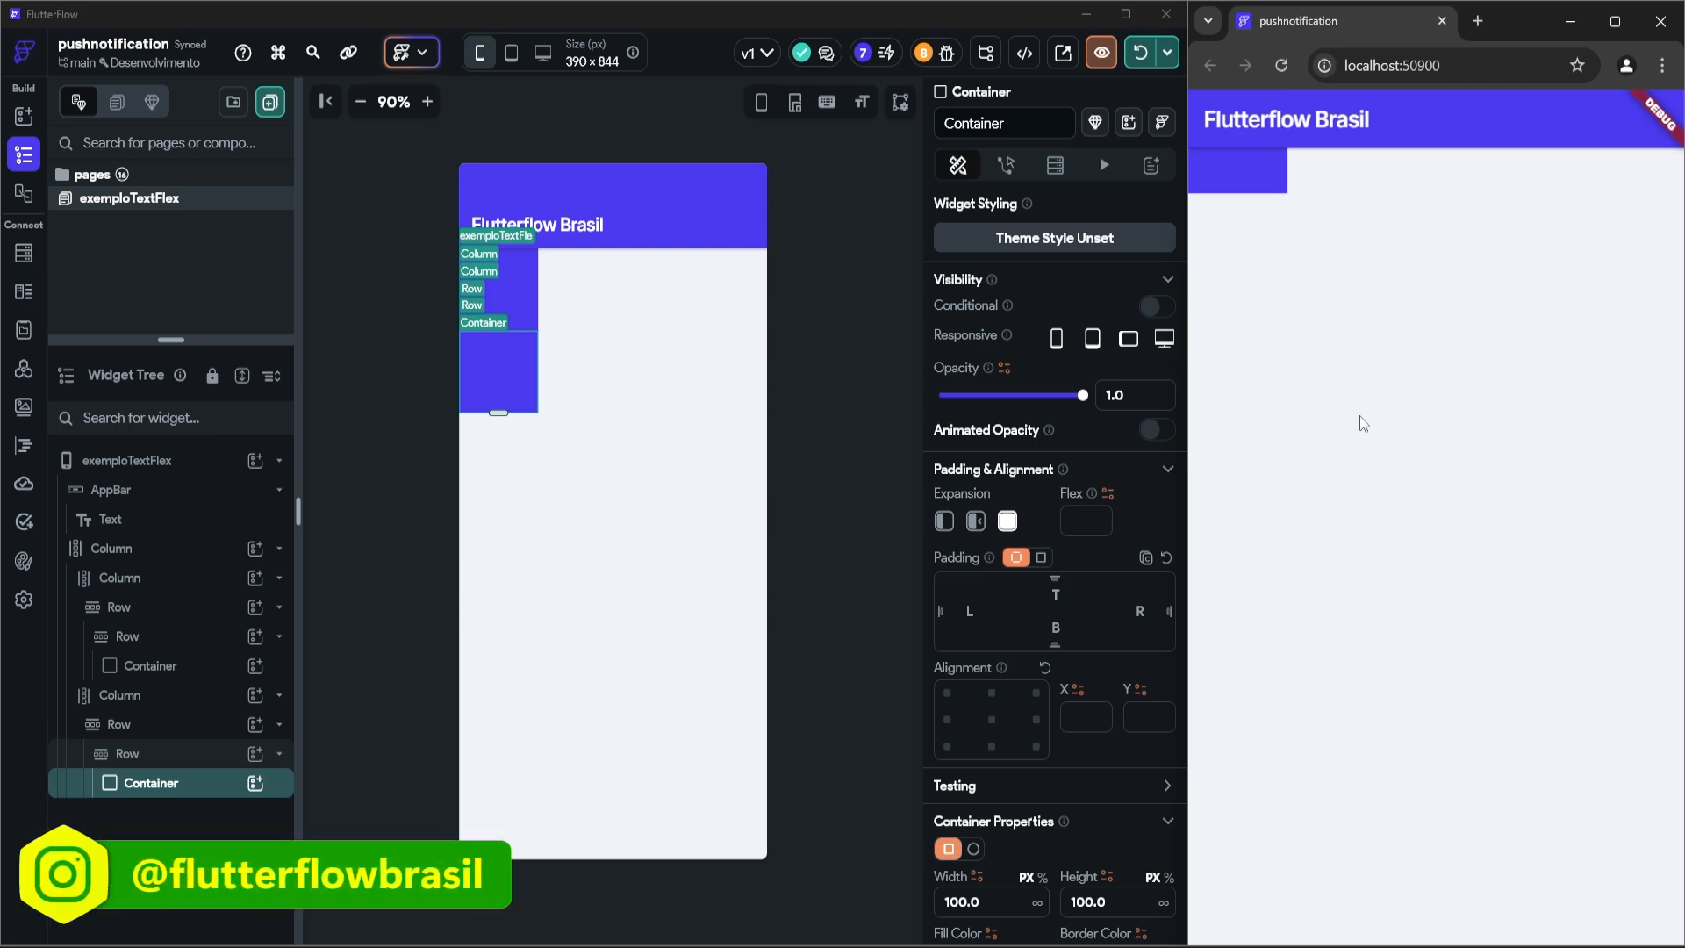
left_click(118, 724)
left_click(120, 694)
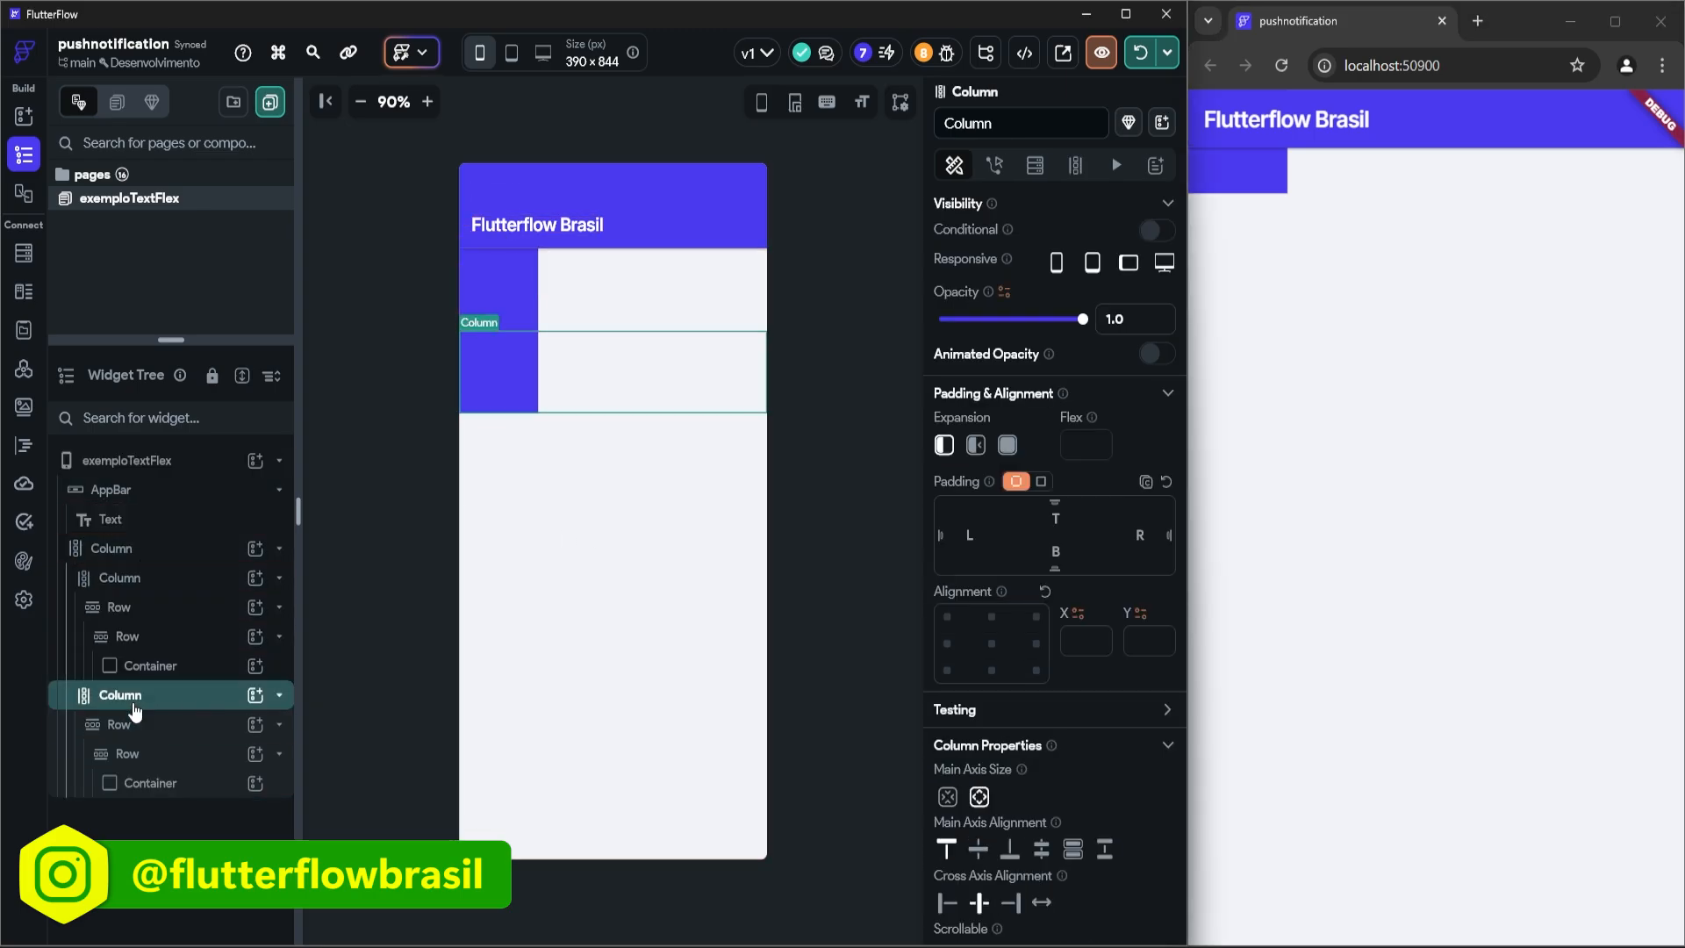
key("Delete")
left_click(509, 288)
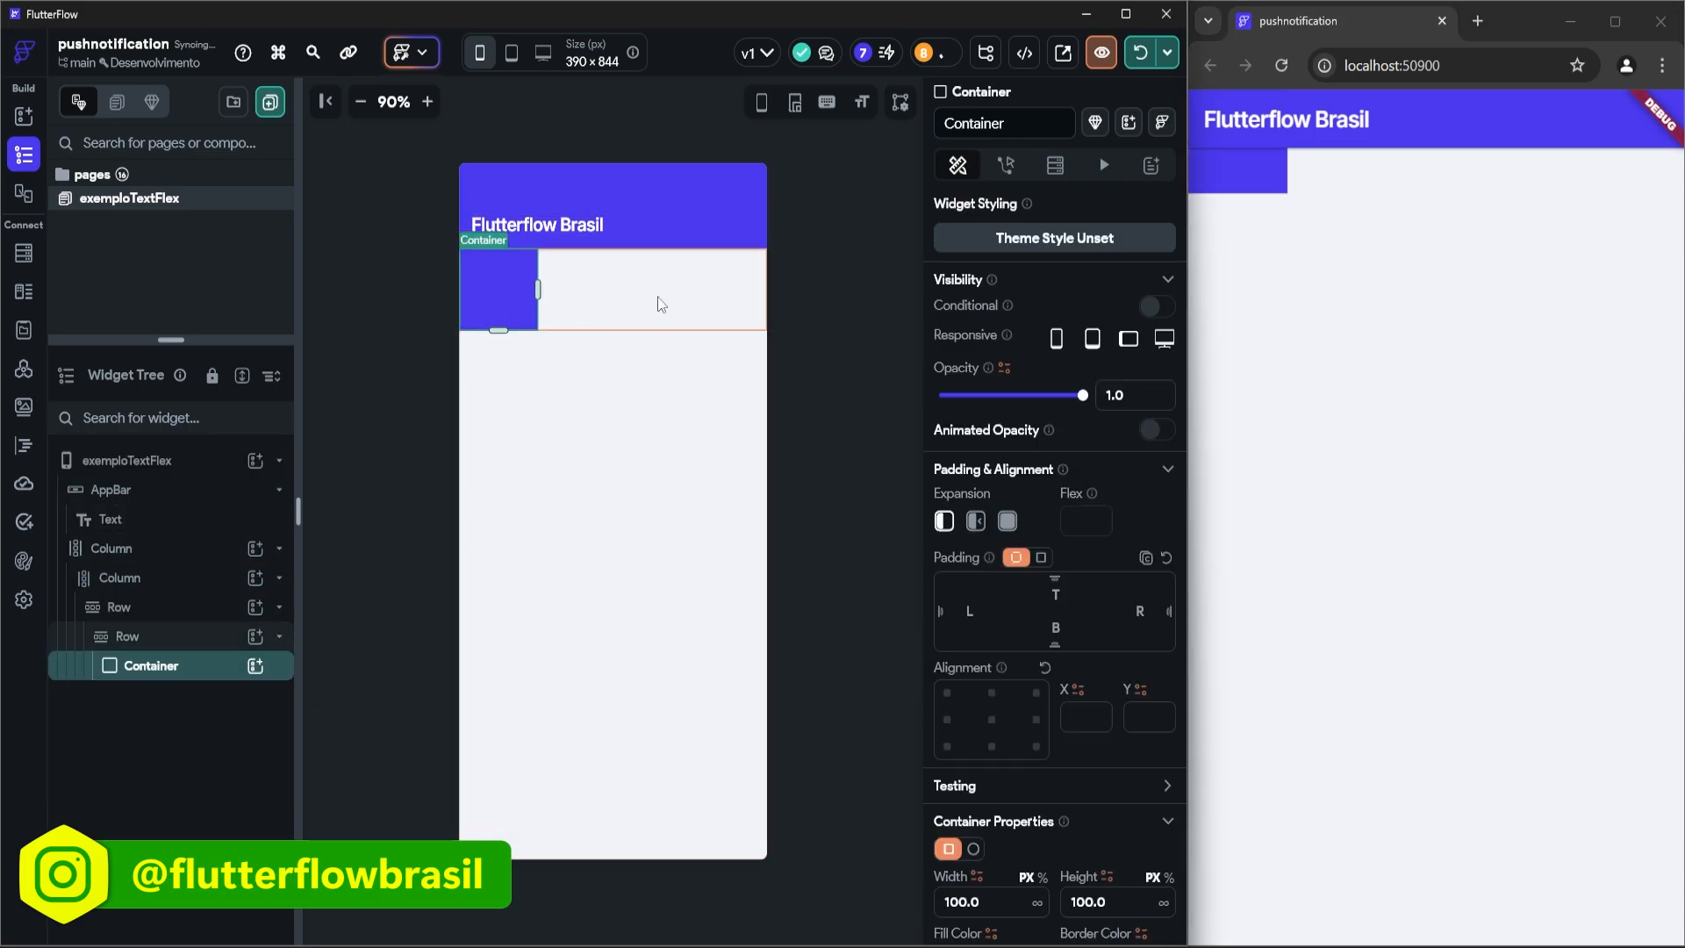
left_click(1143, 52)
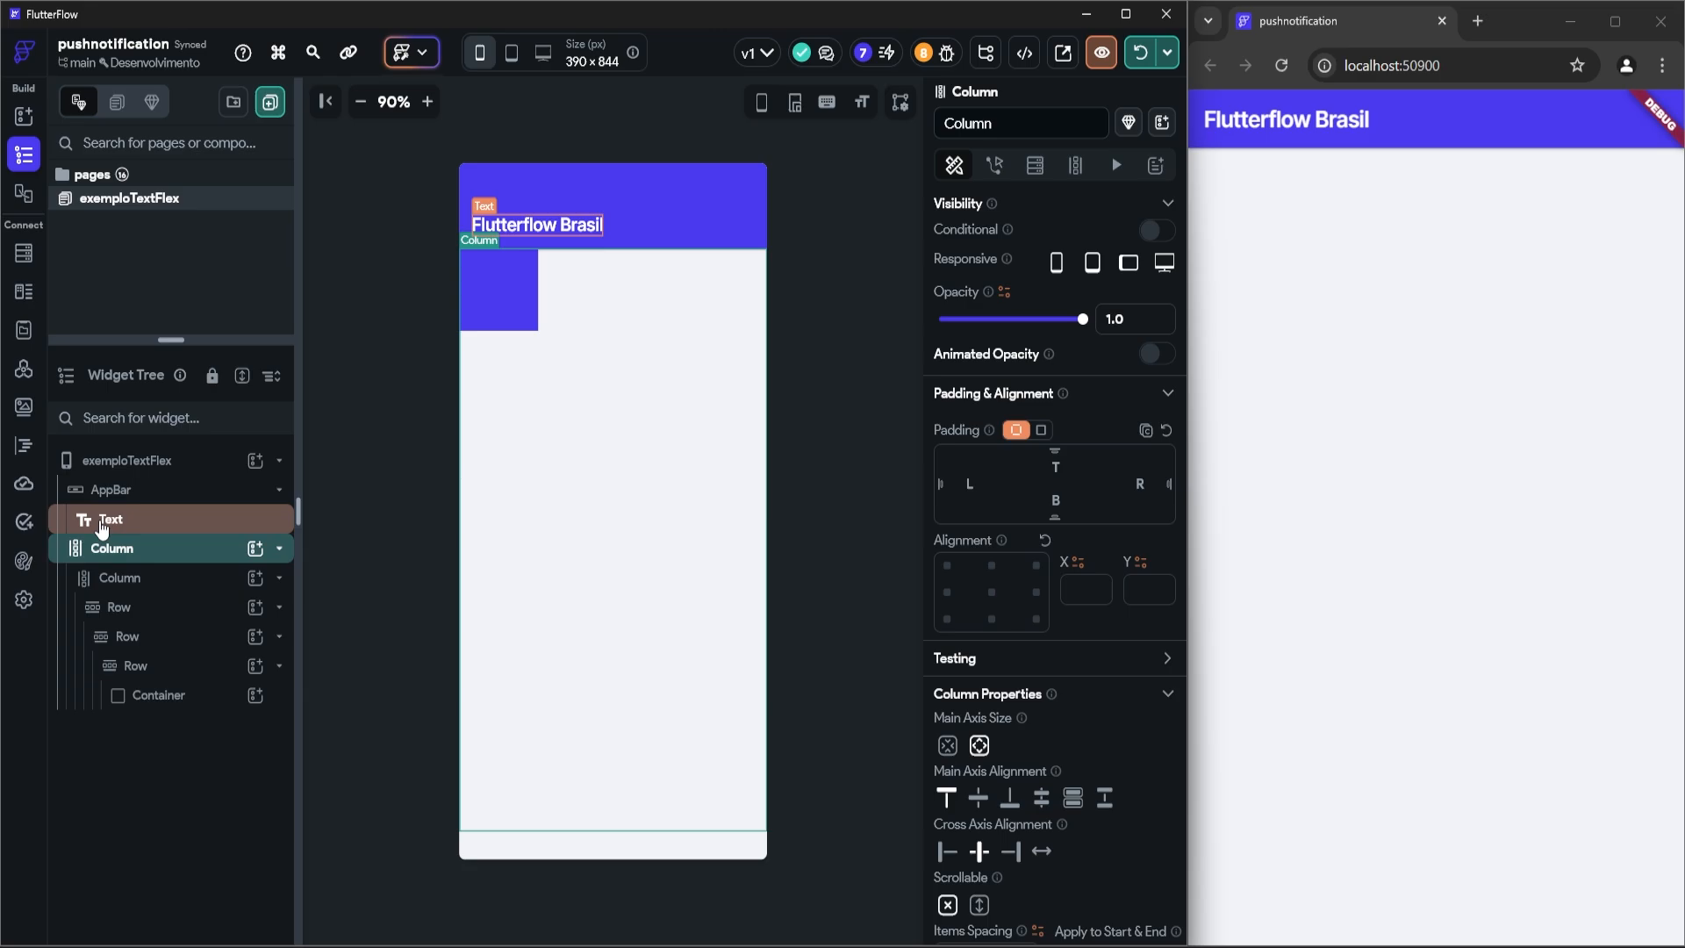
Replace the page's outer Column and everything in it with a new Container placed directly on the page
left_click(112, 540)
key("Delete")
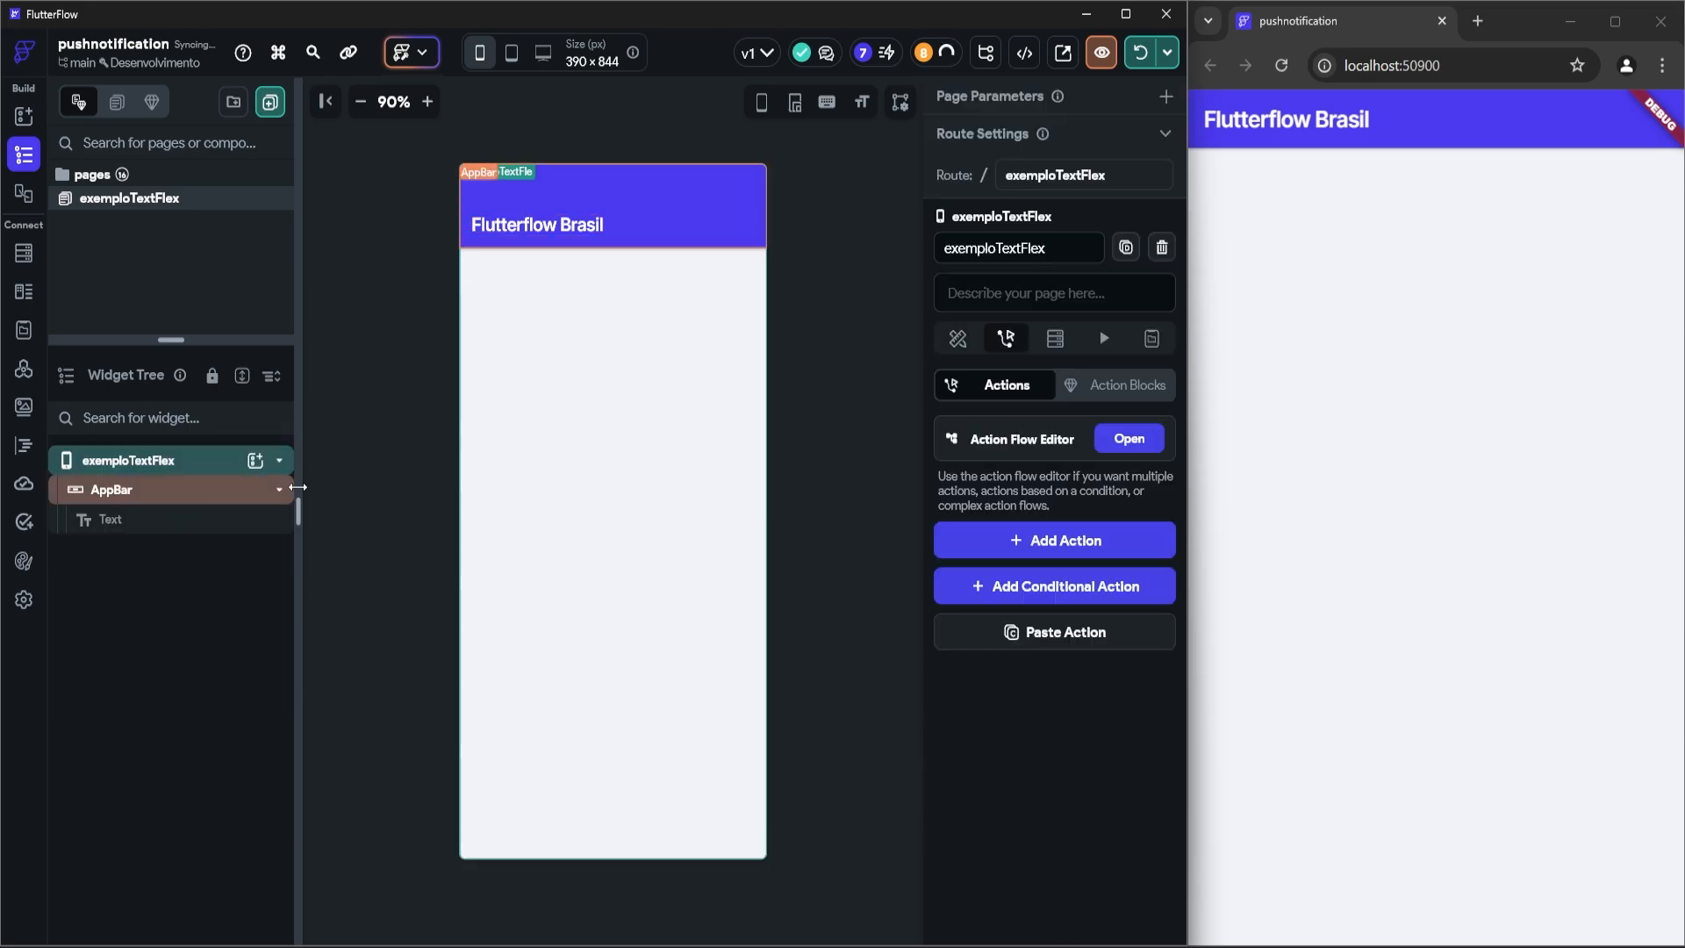
left_click(254, 460)
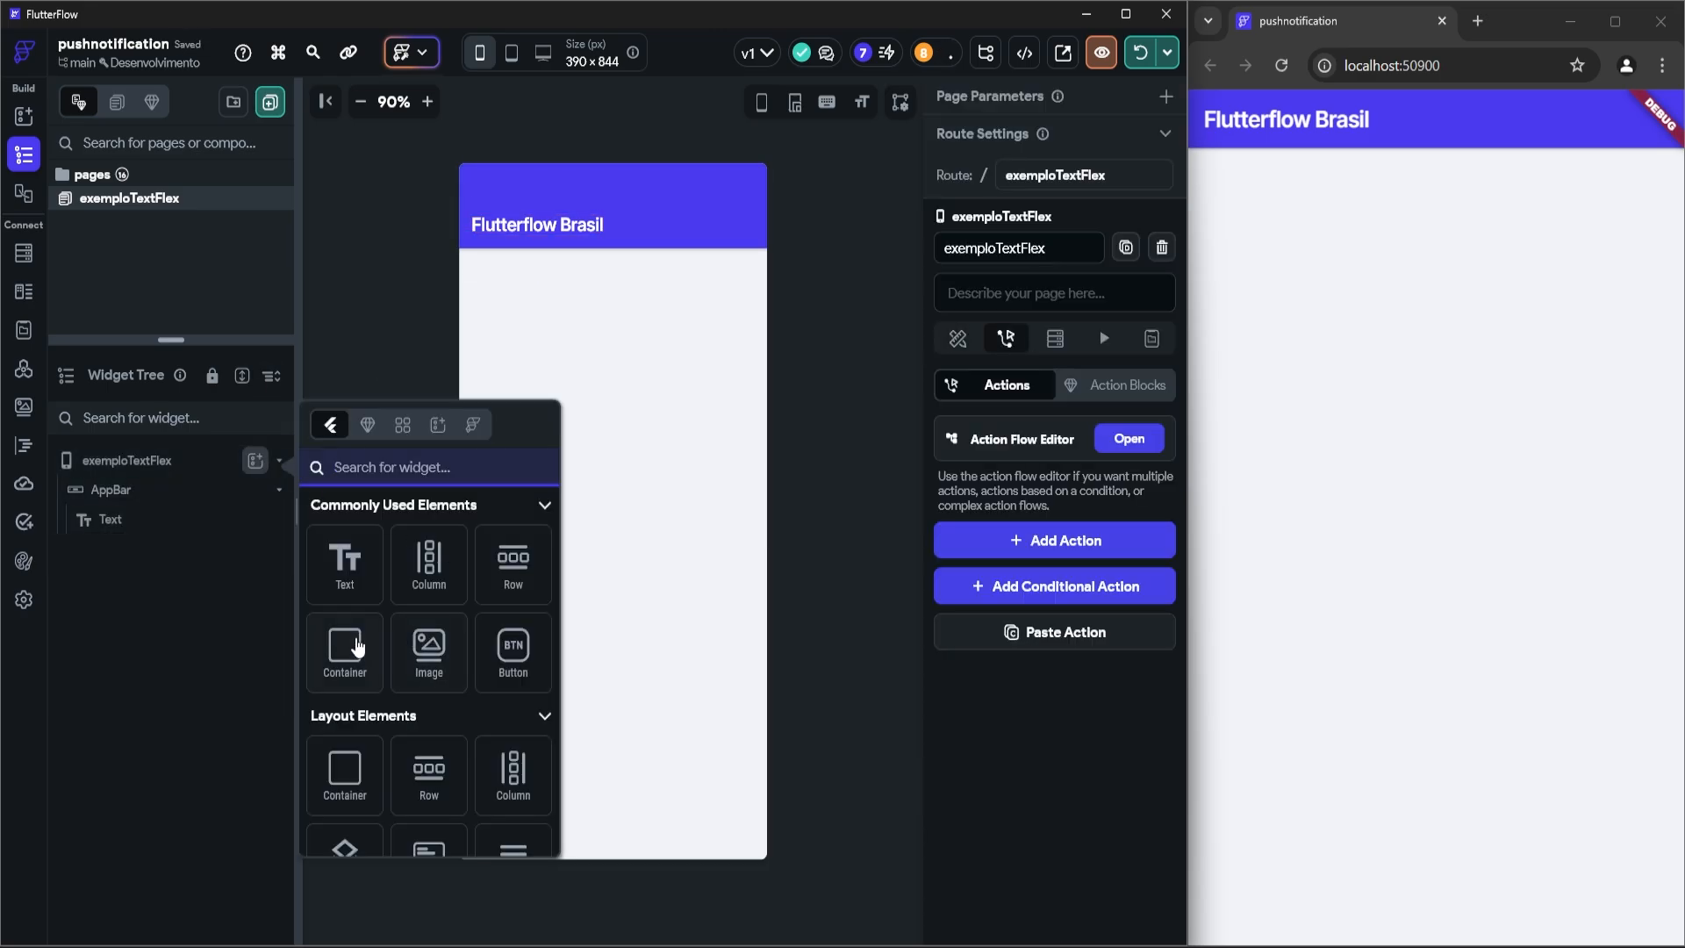
left_click(353, 647)
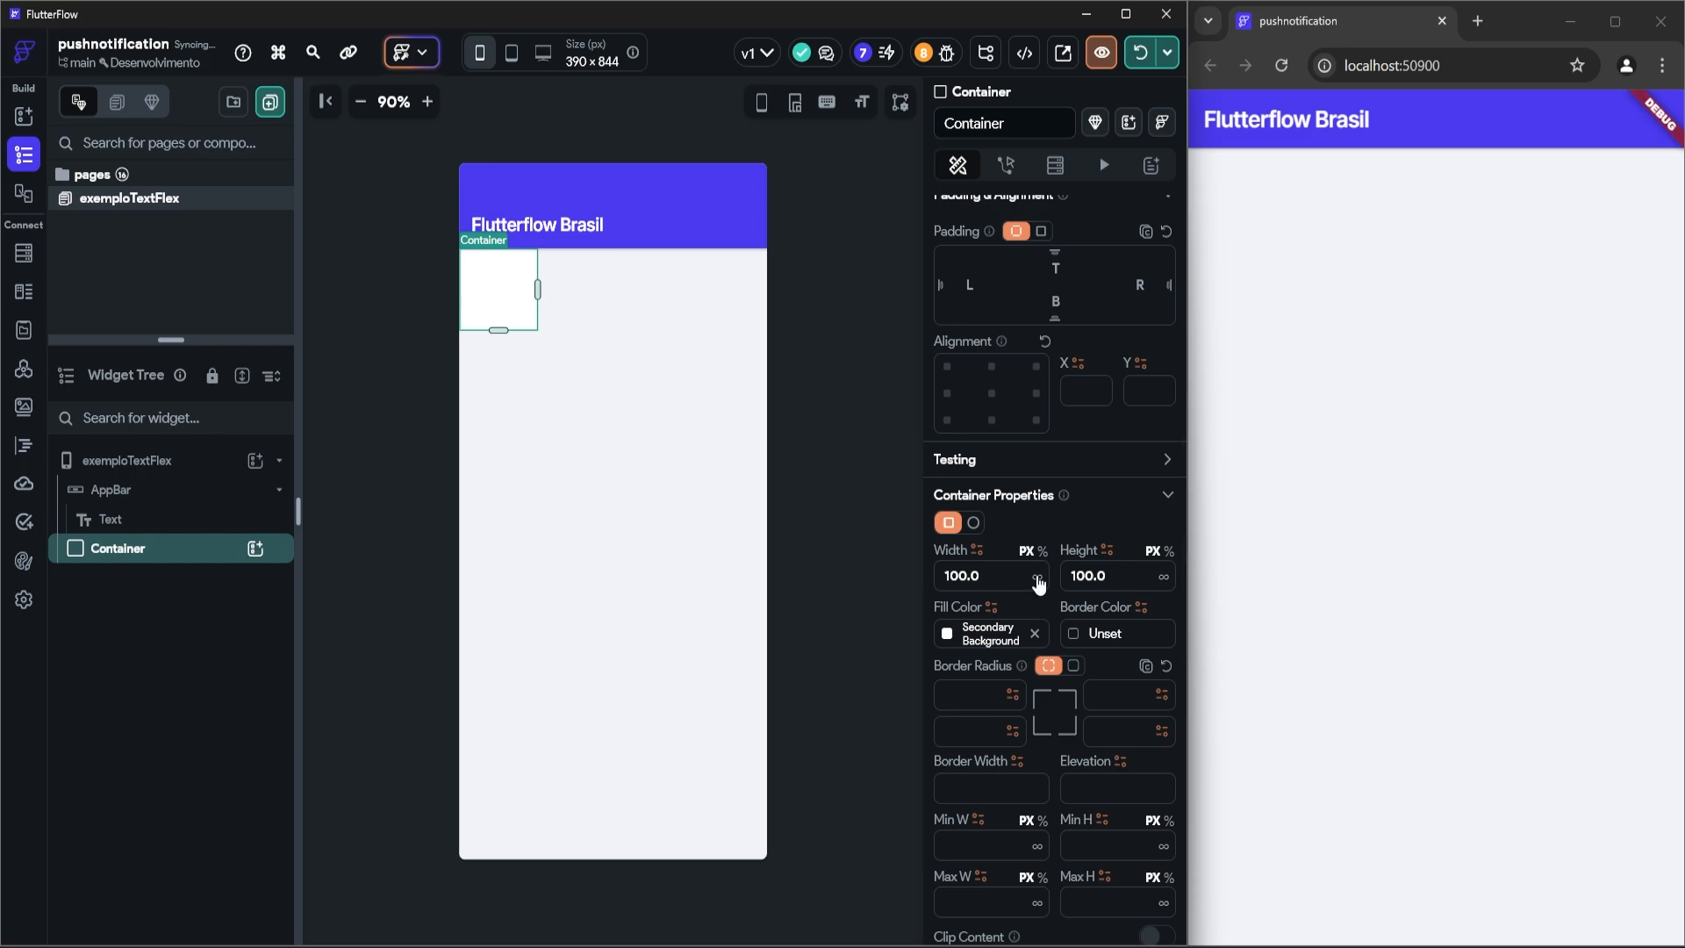
Set the Container's width and height to infinity and give it a uniform padding of 16
left_click(1036, 575)
left_click(1162, 577)
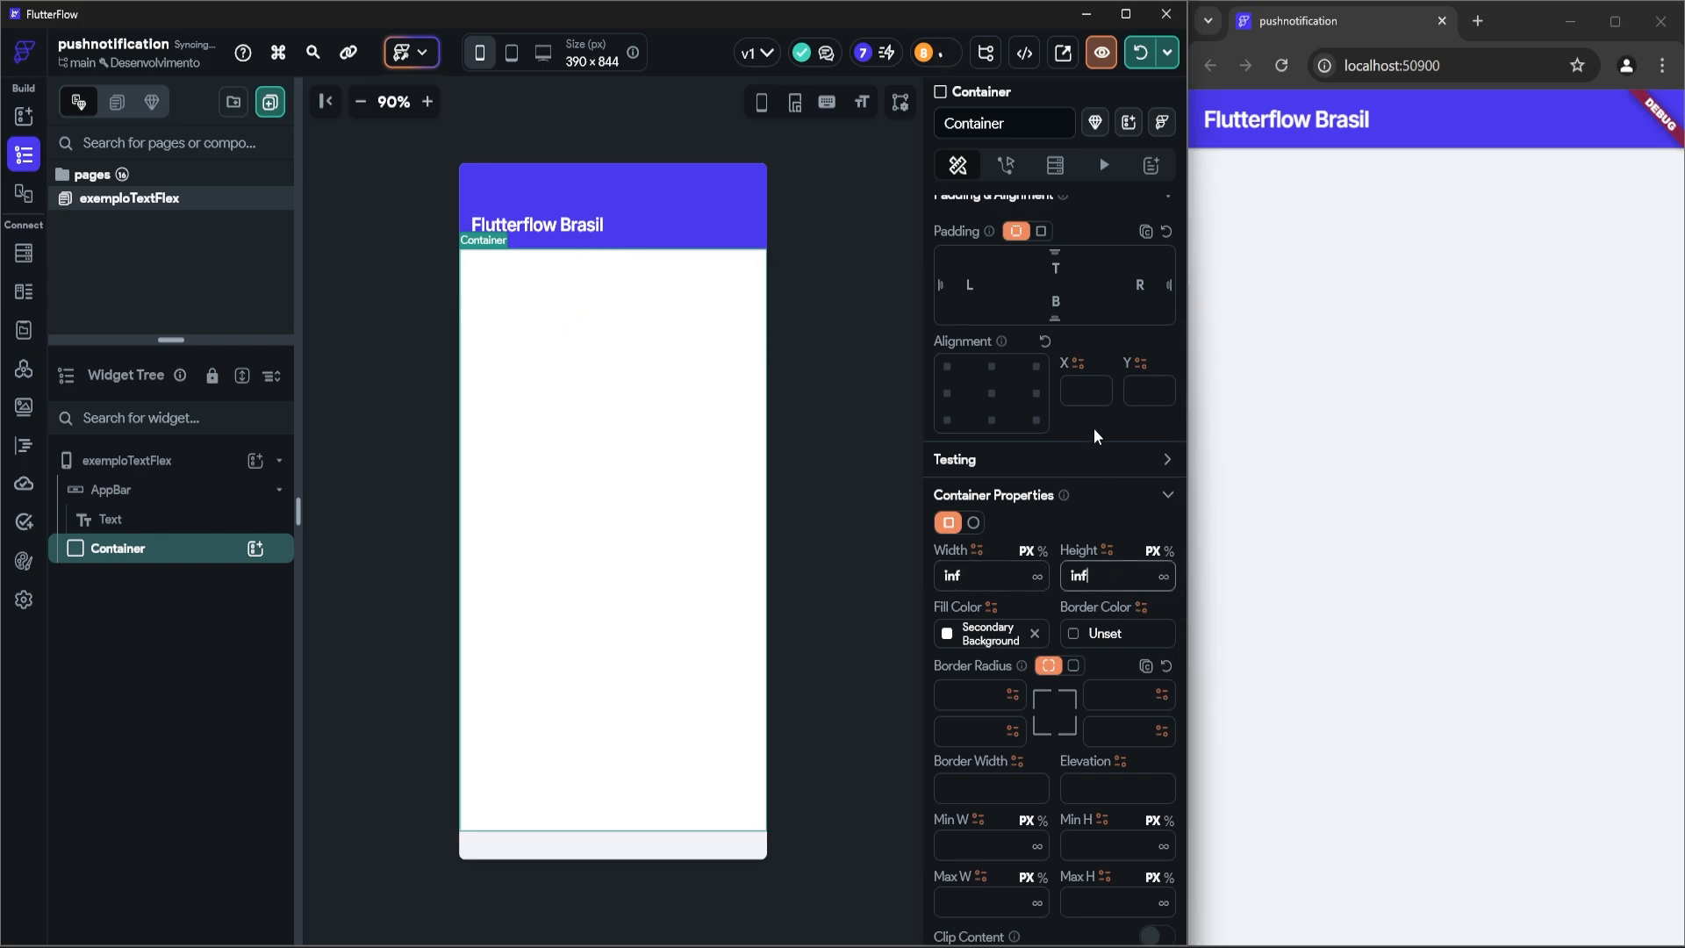
left_click(1042, 231)
left_click(1123, 260)
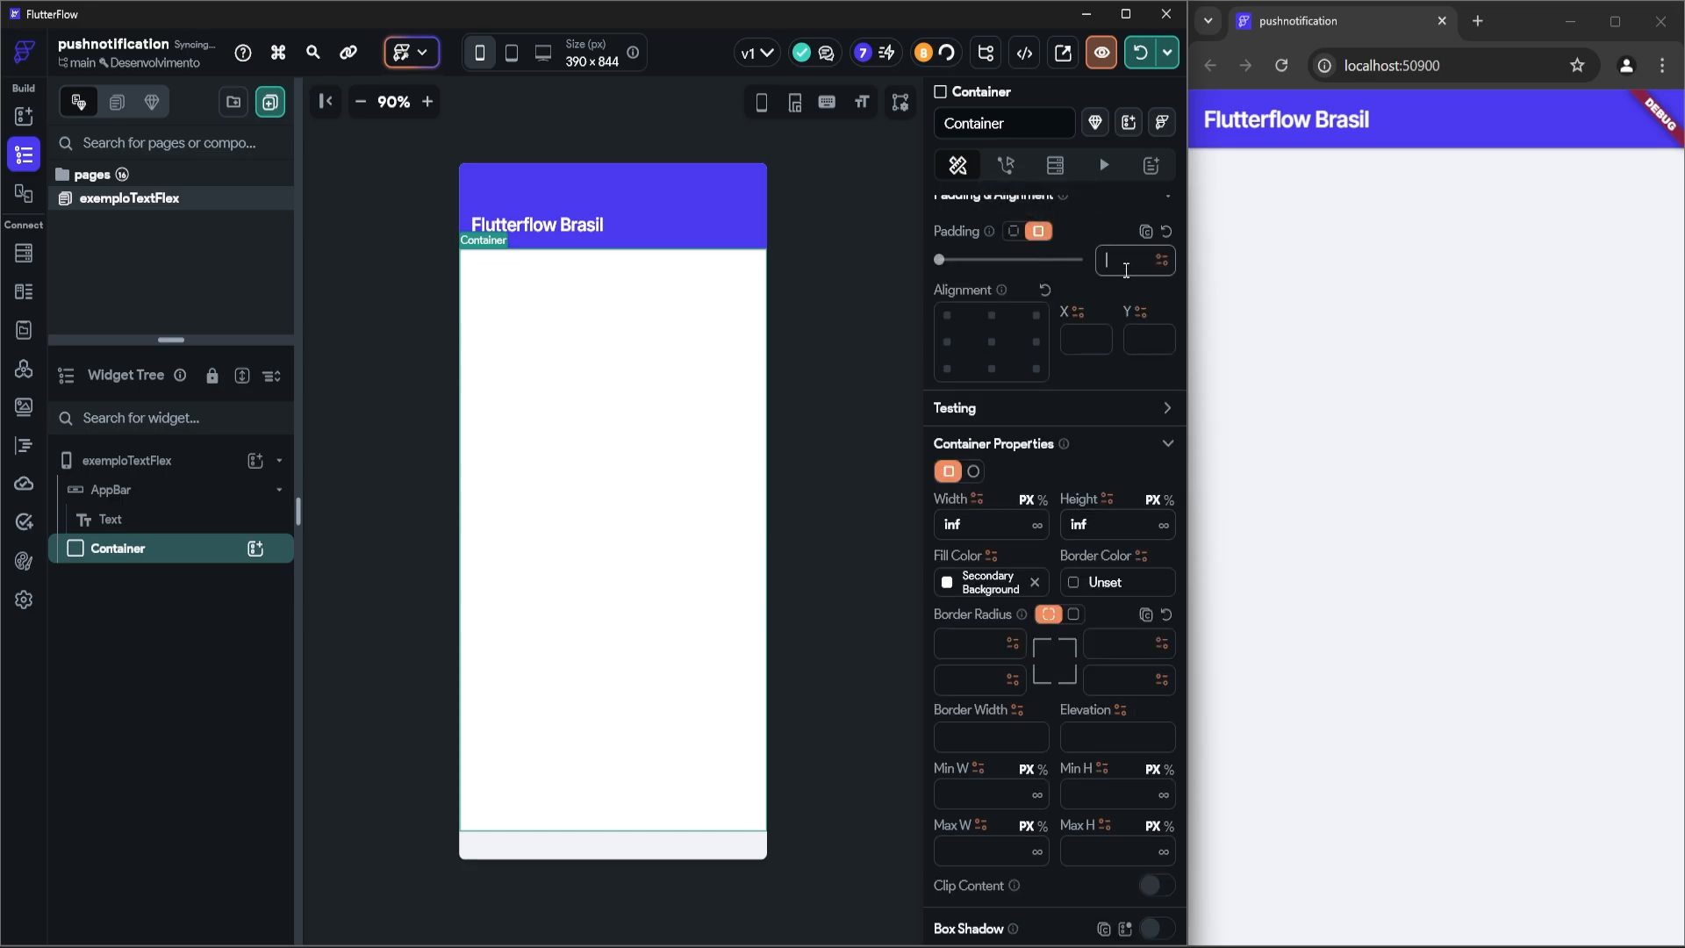
type("16")
Give the Container a uniform border radius of 16 on all corners
left_click(1103, 641)
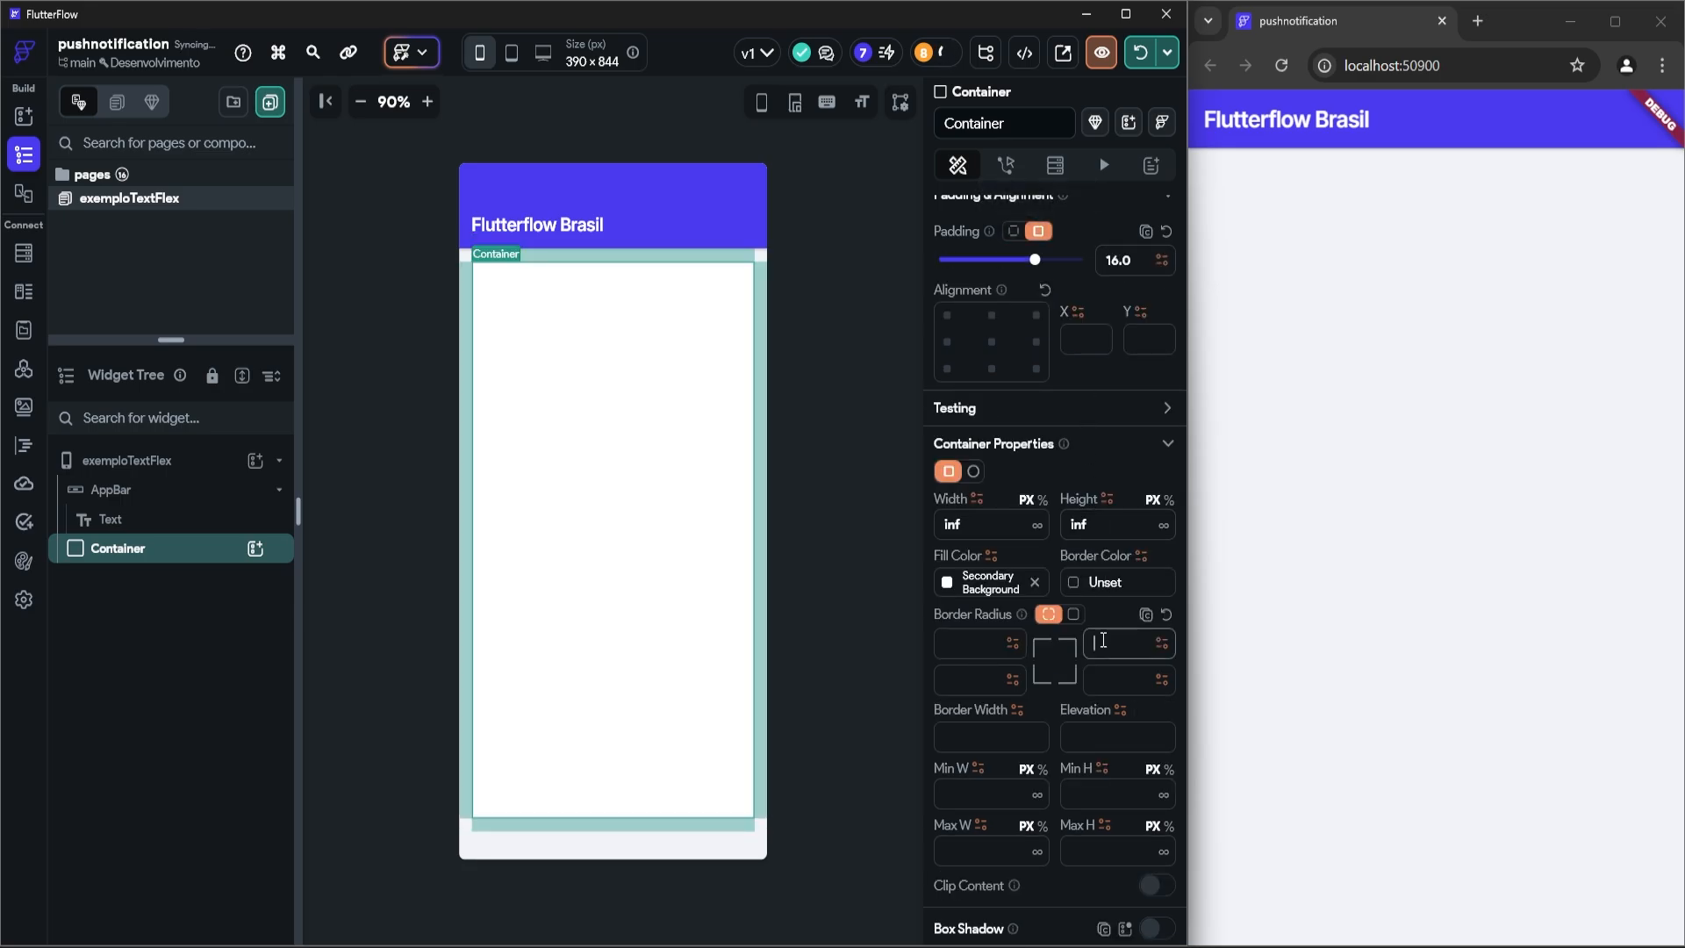
type("16")
left_click(1073, 614)
left_click(1110, 634)
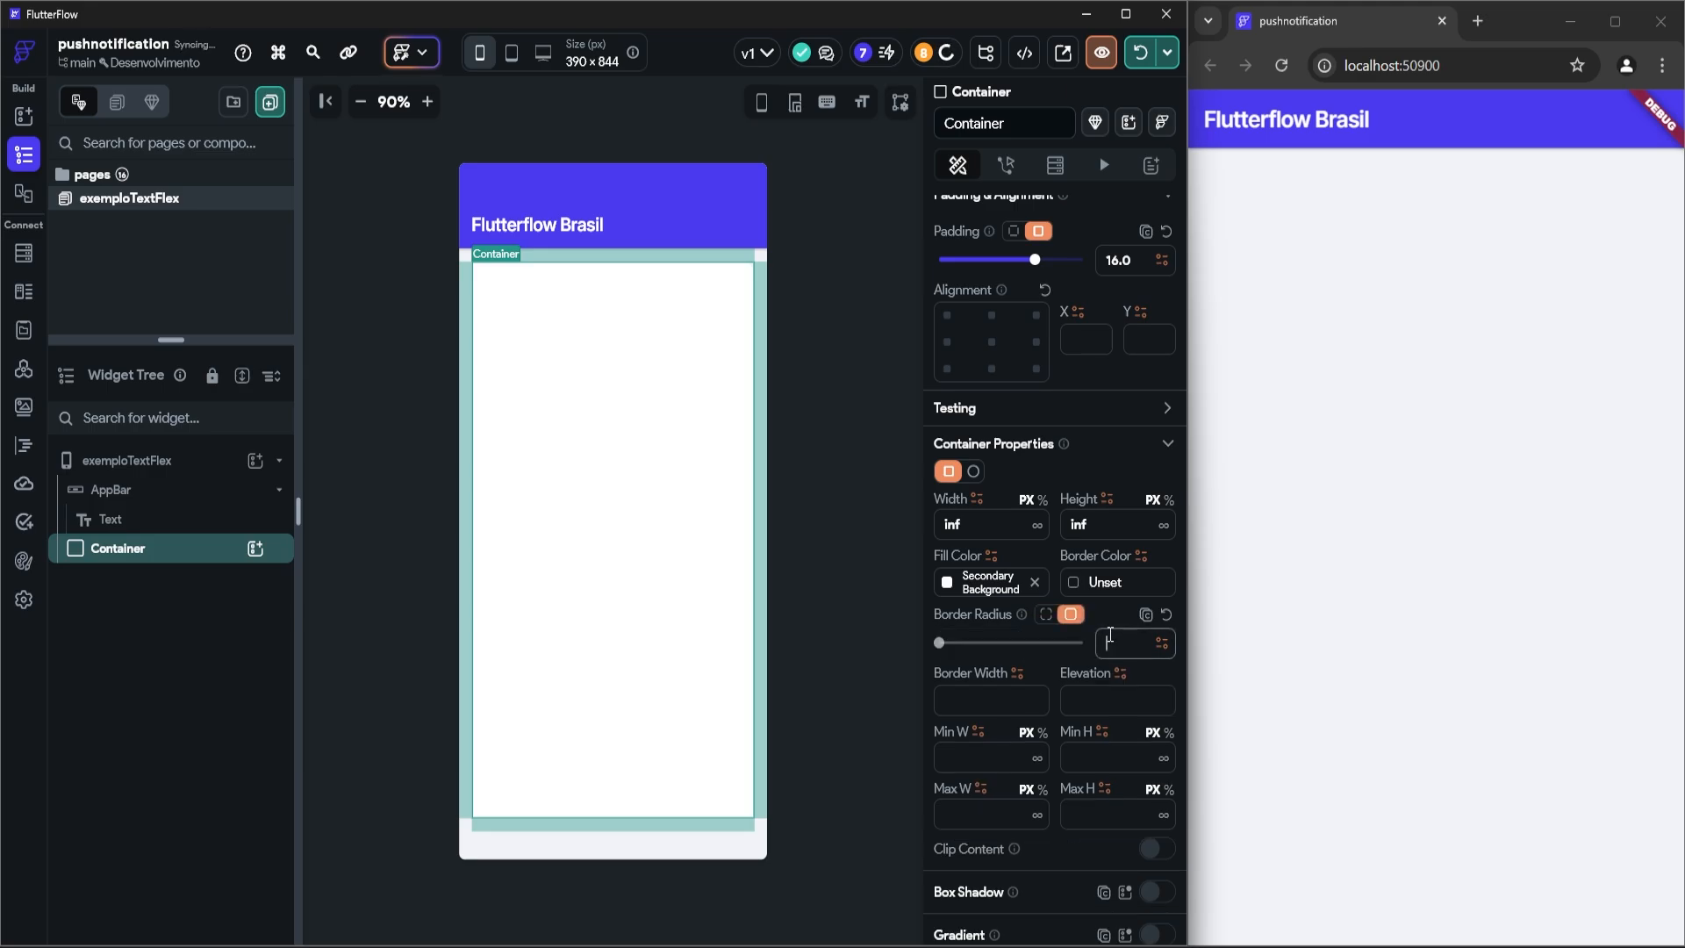
type("16")
Set the Container's fill color to the Accent1 theme color
left_click(949, 584)
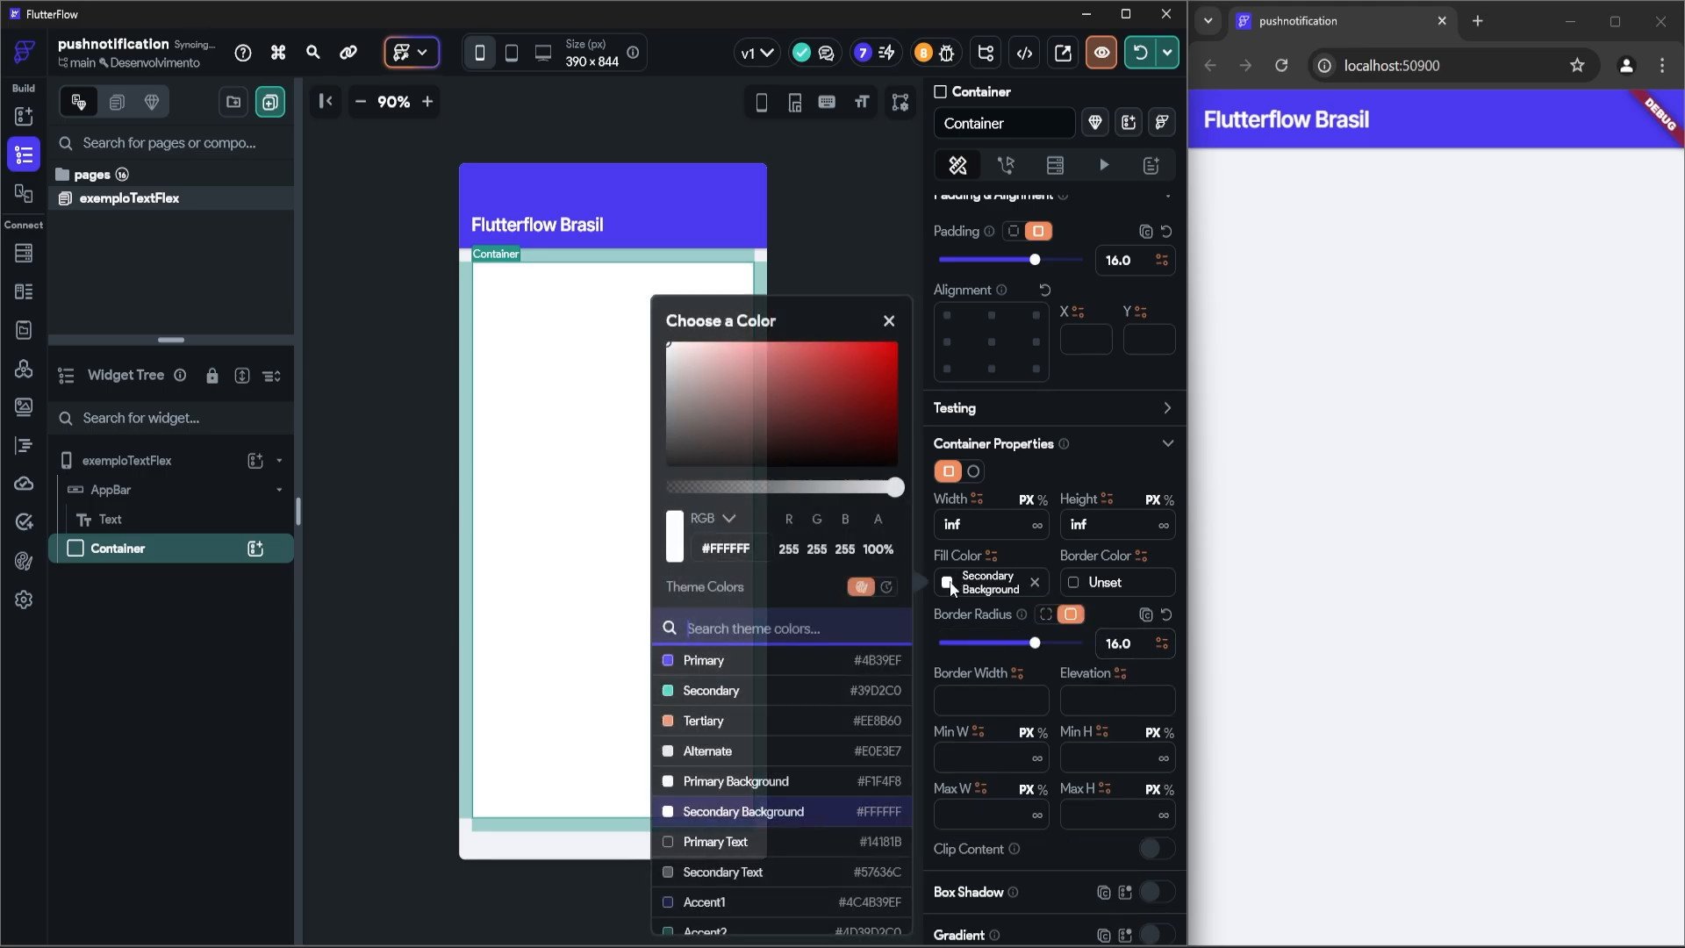
scroll(749, 809, "down", 1)
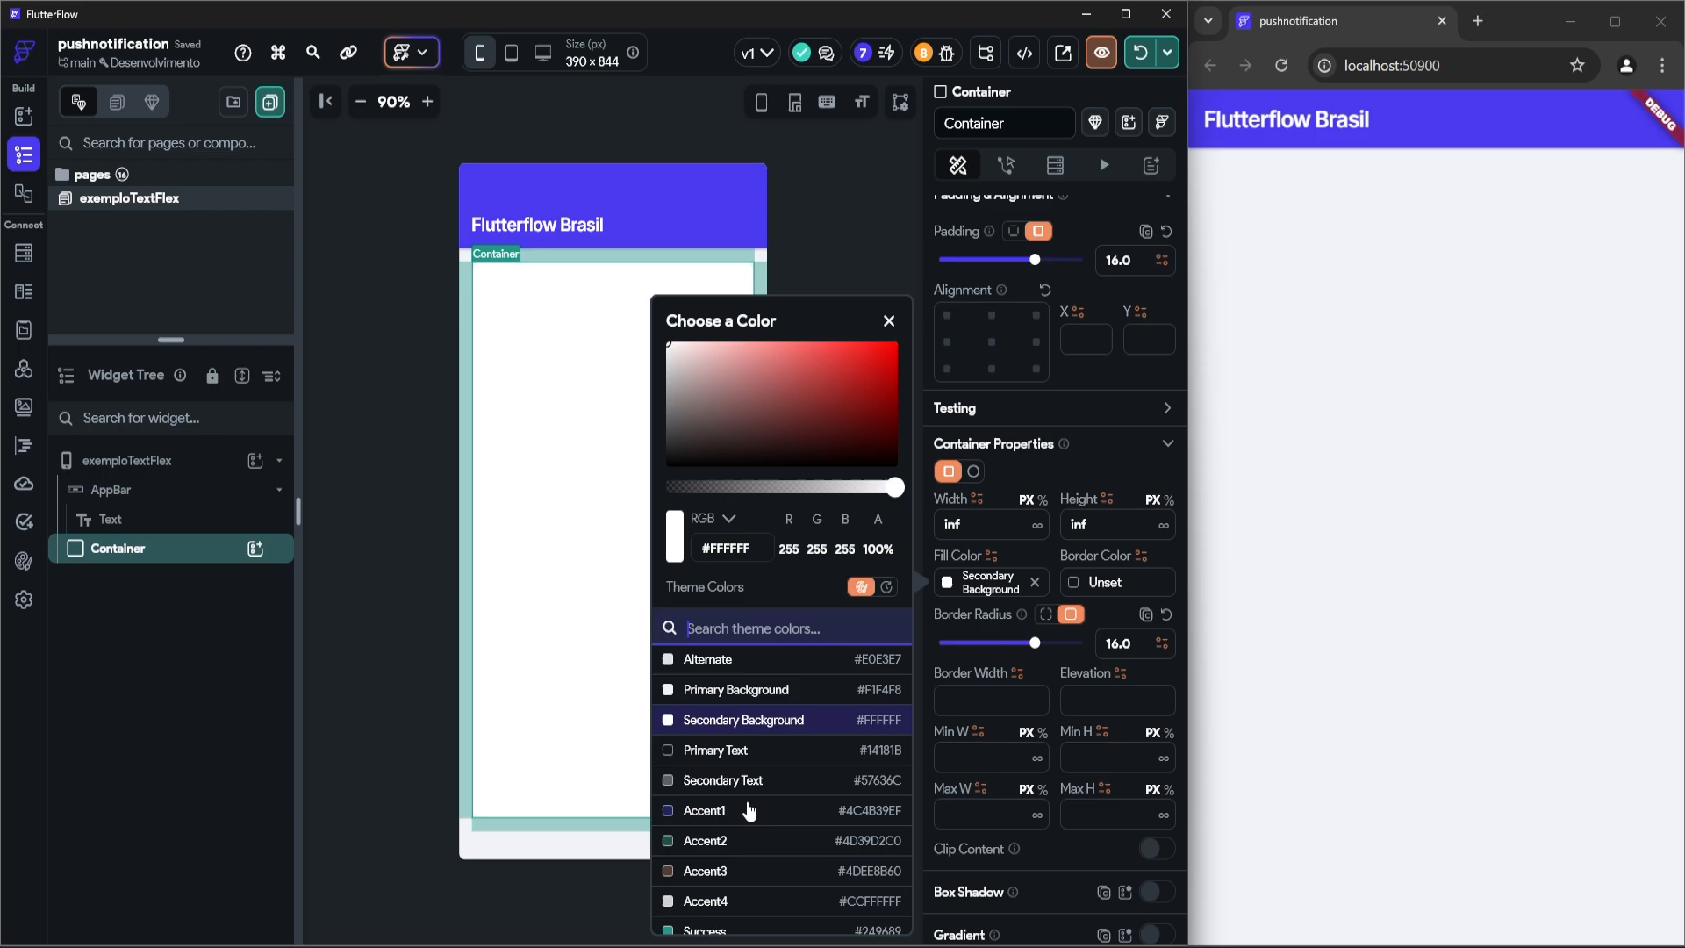
left_click(726, 809)
left_click(827, 253)
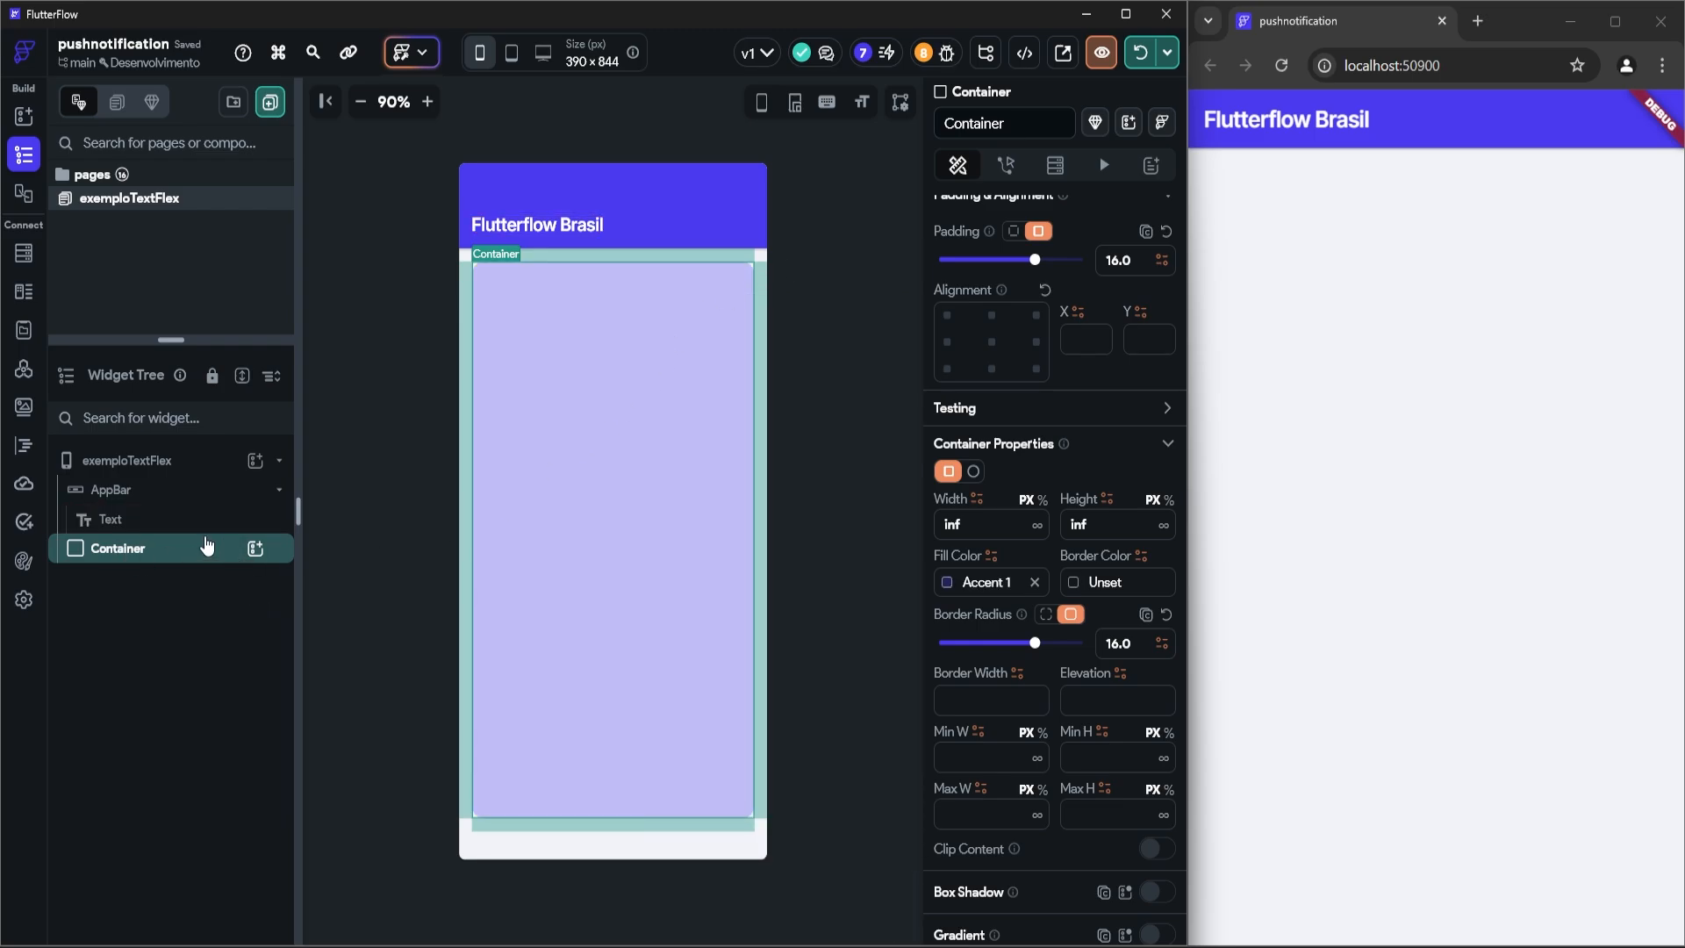
Add a Column inside the Container and a Row inside that Column
left_click(255, 548)
left_click(430, 649)
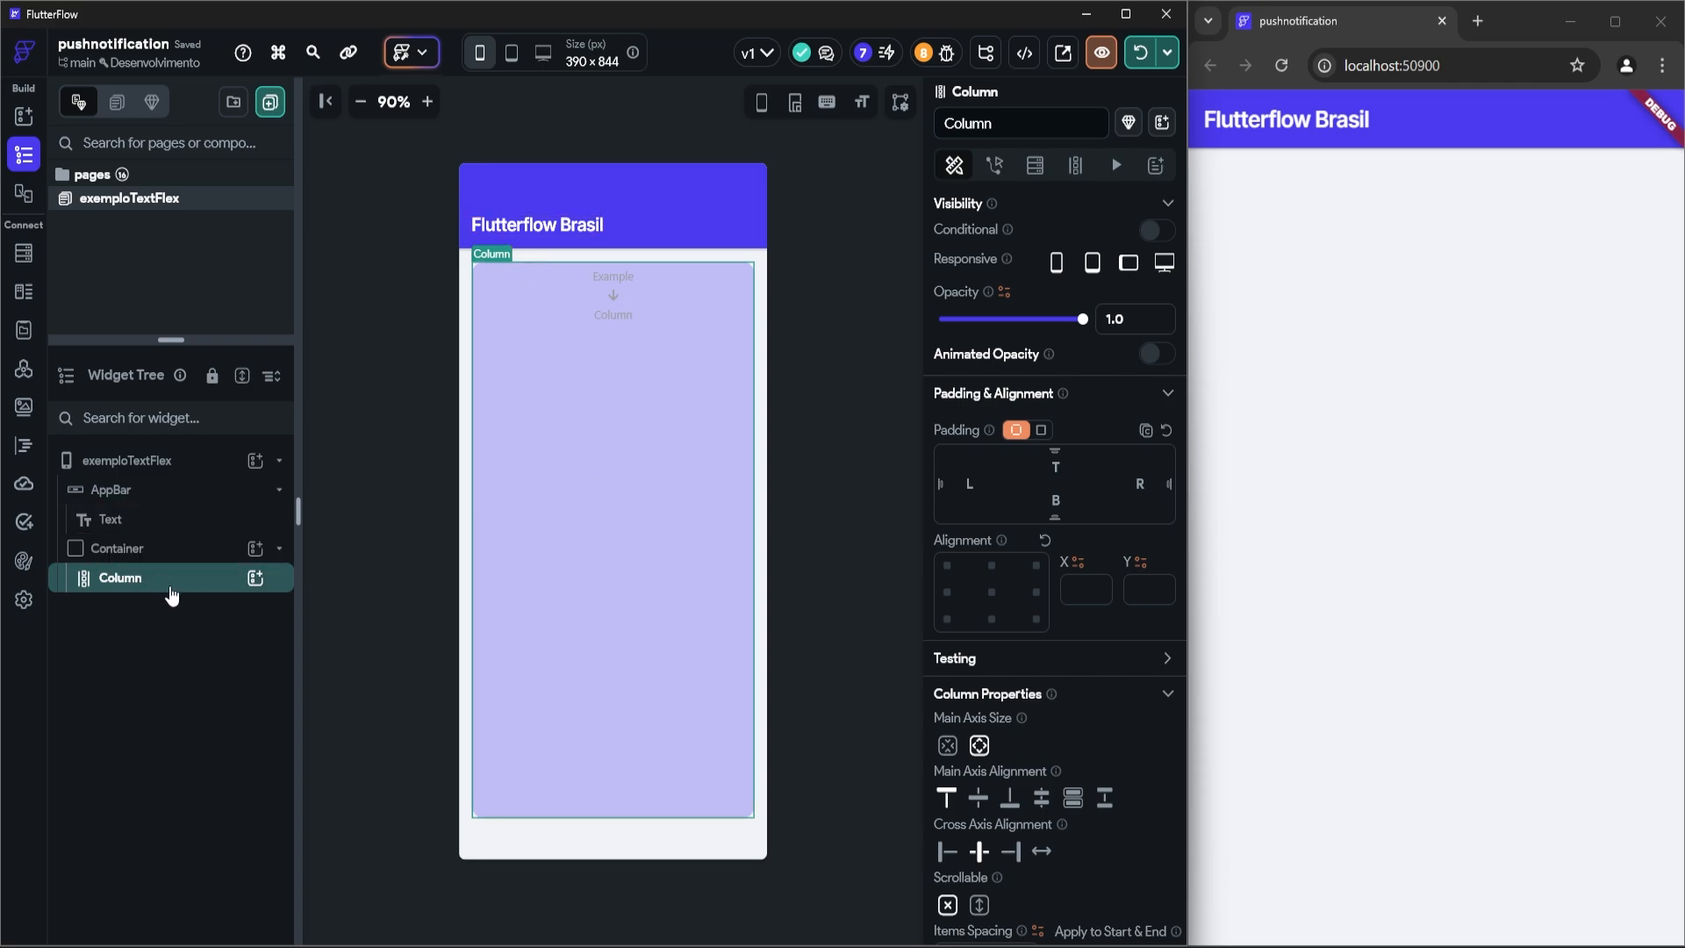
left_click(254, 577)
left_click(525, 659)
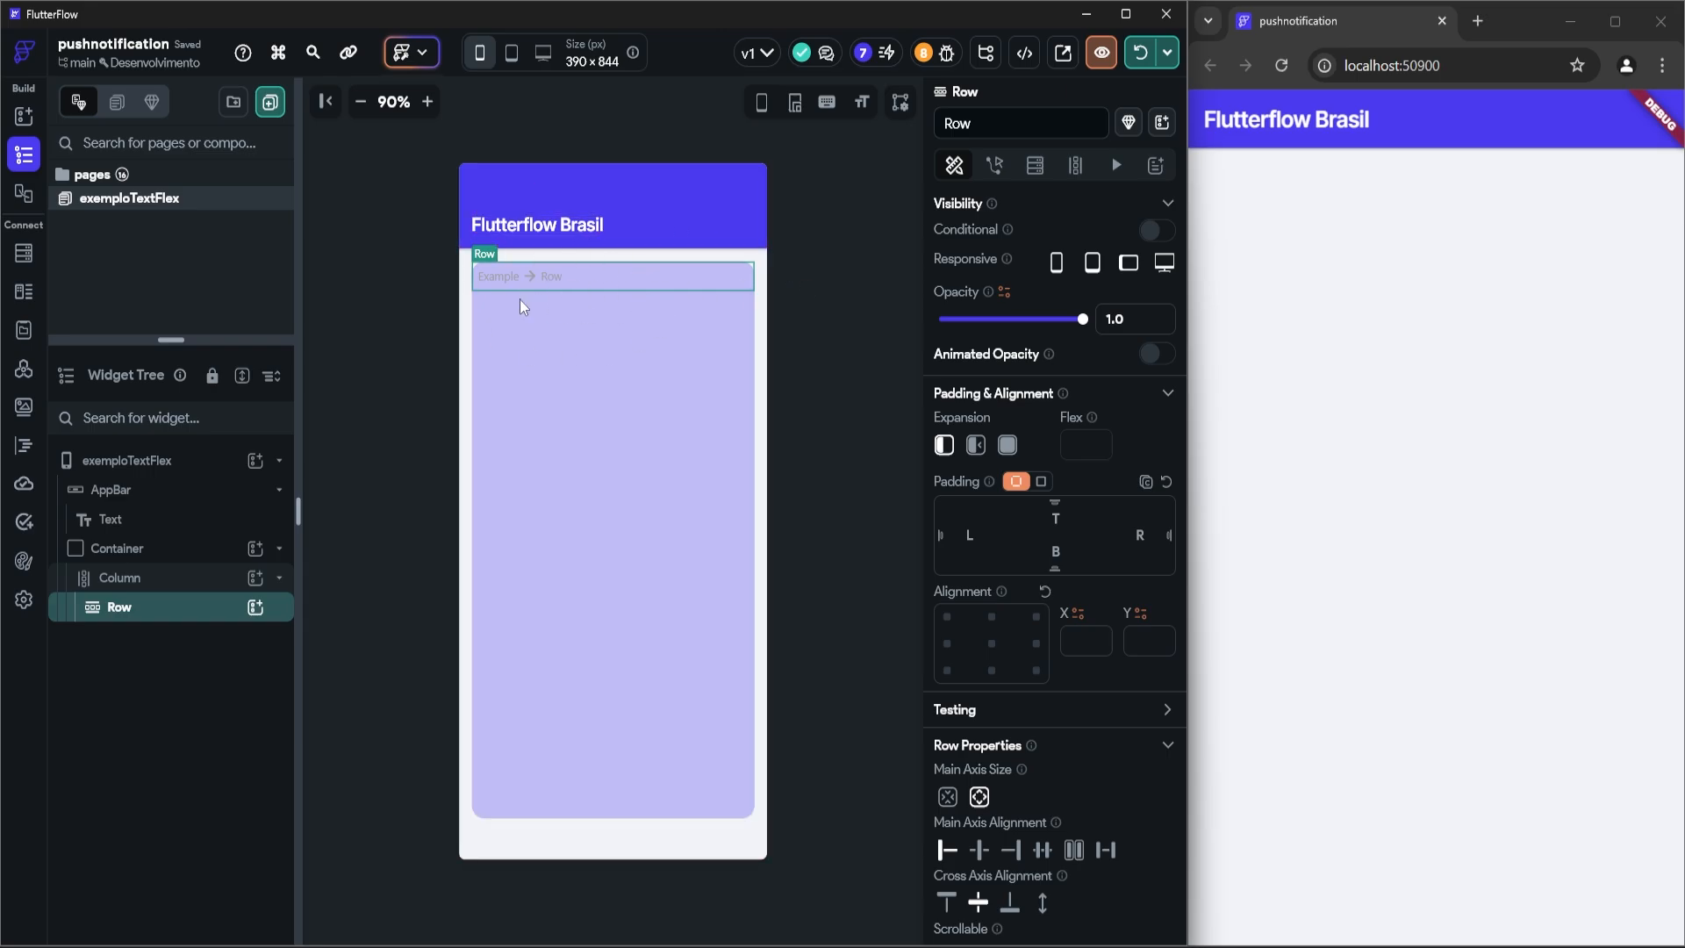
left_click(186, 578)
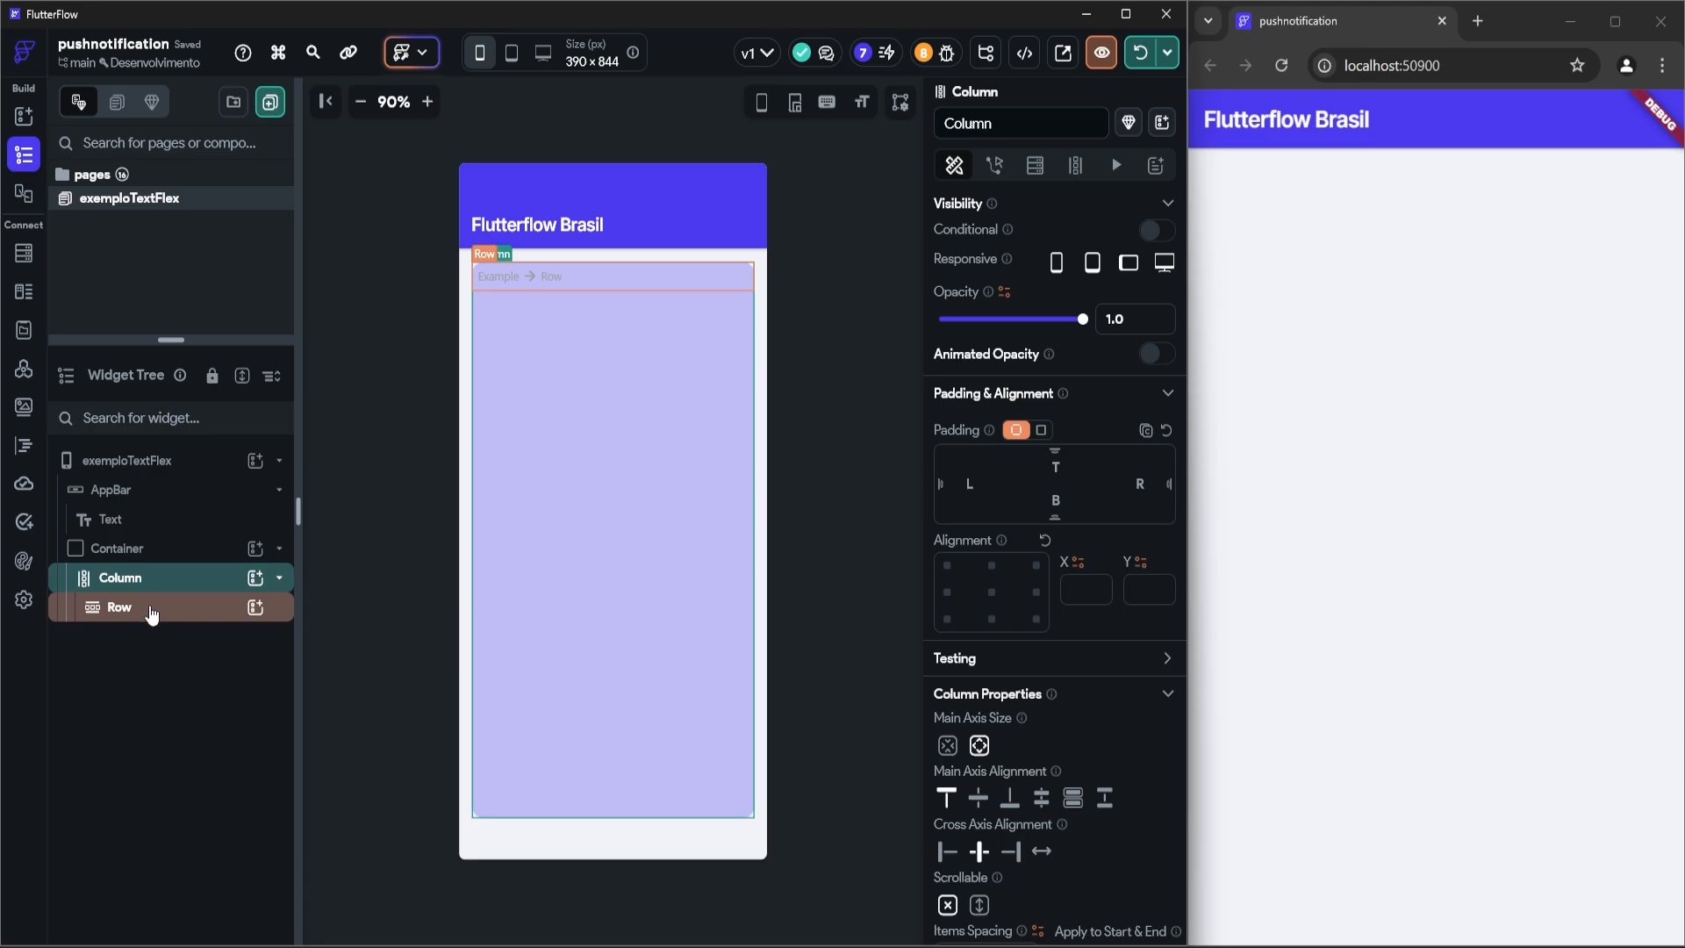
left_click(166, 550)
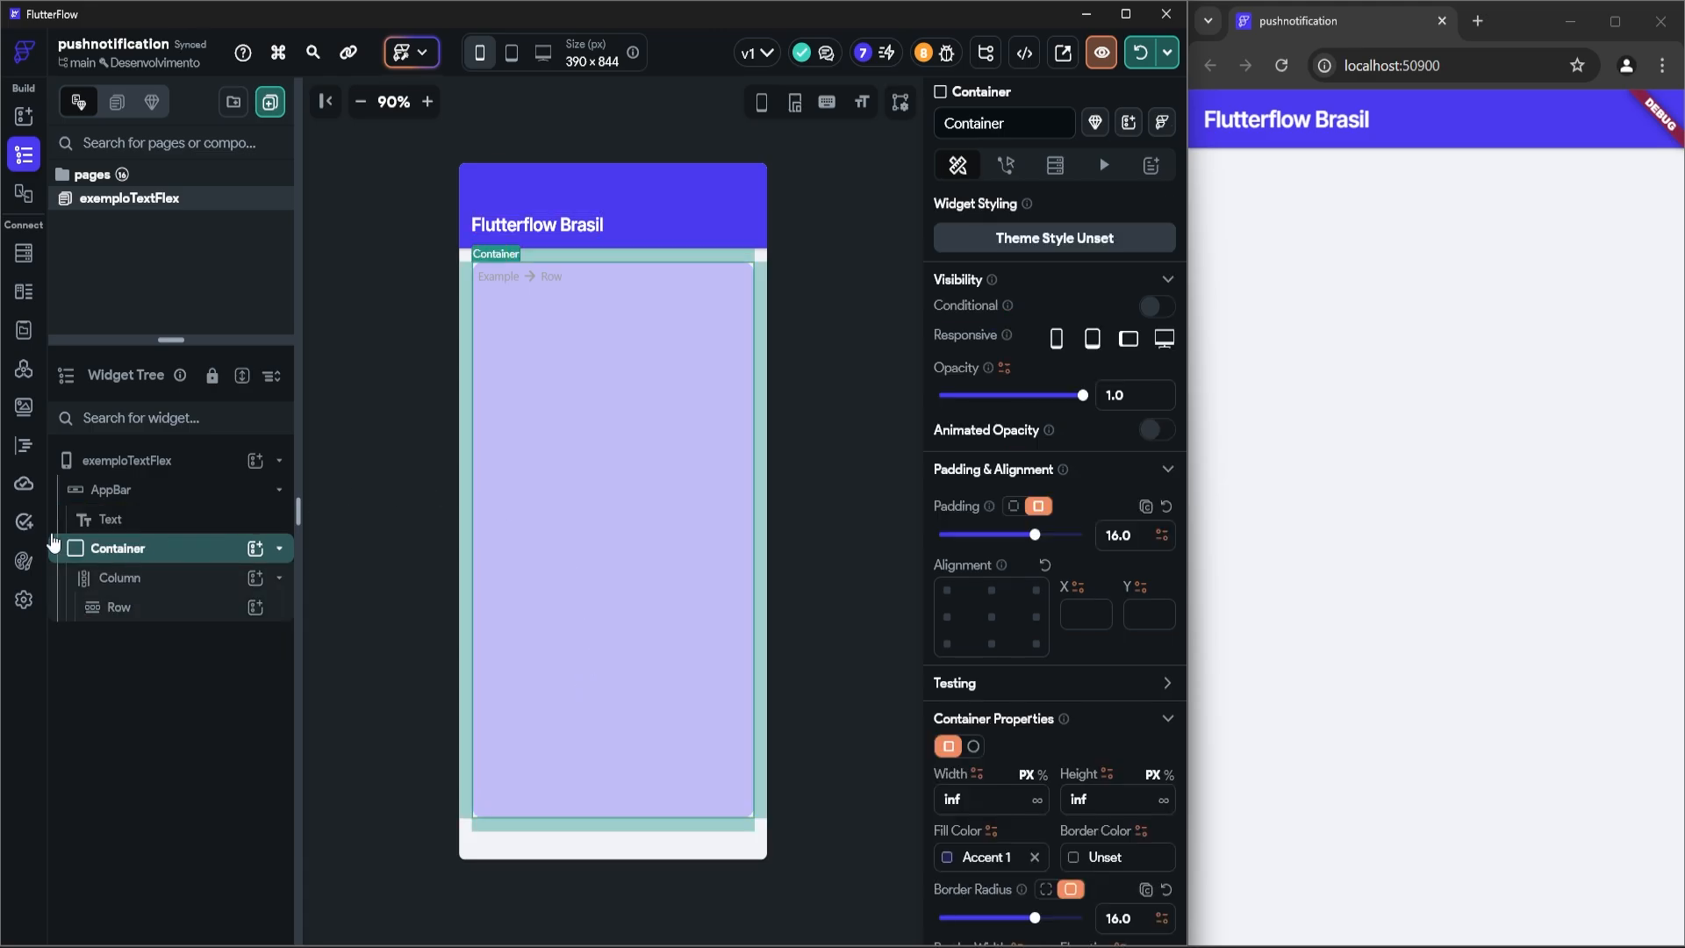
left_click(122, 587)
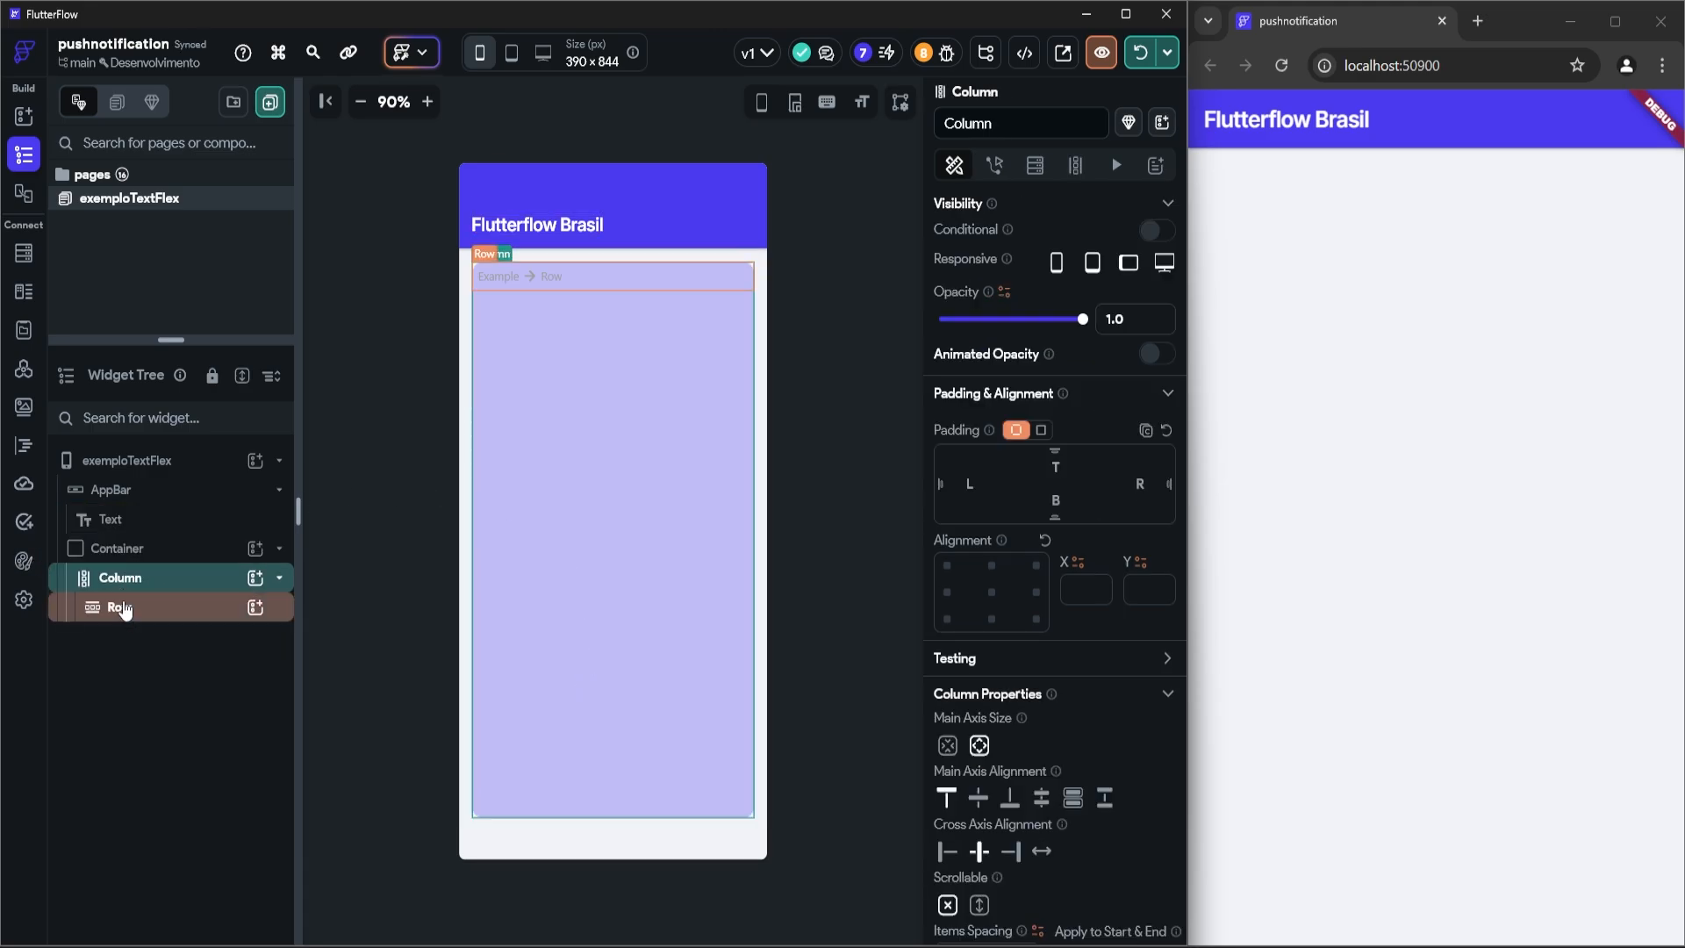
Set a uniform padding of 16 on the Row inside the Column
left_click(125, 613)
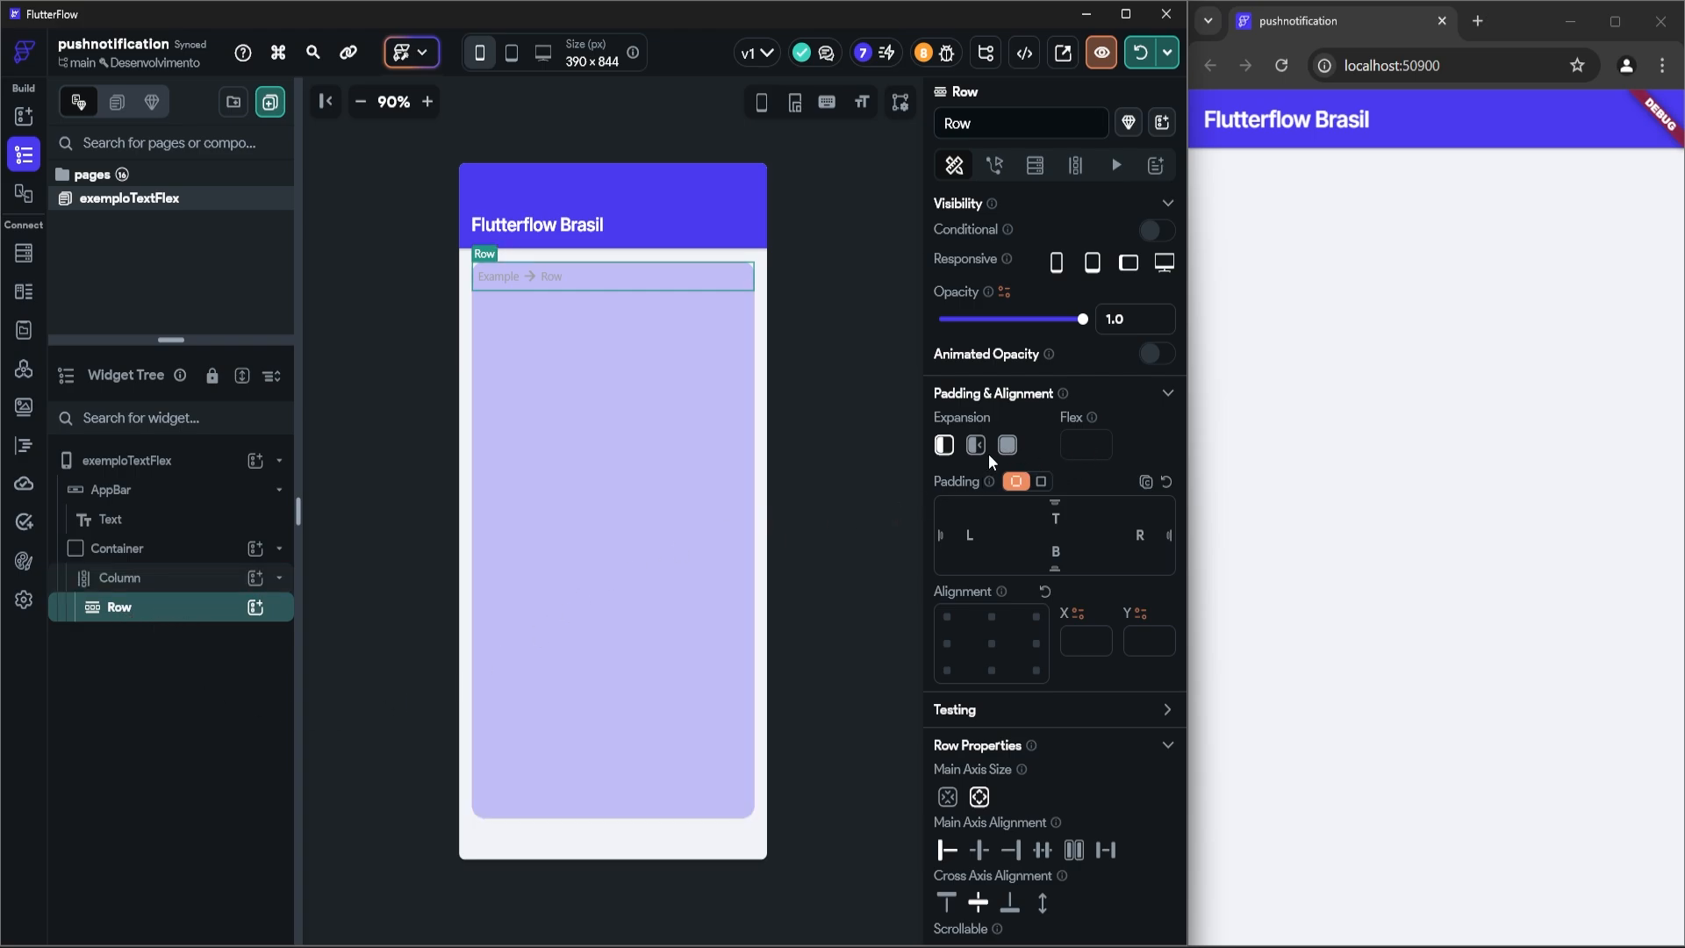
left_click(1041, 481)
left_click(1122, 507)
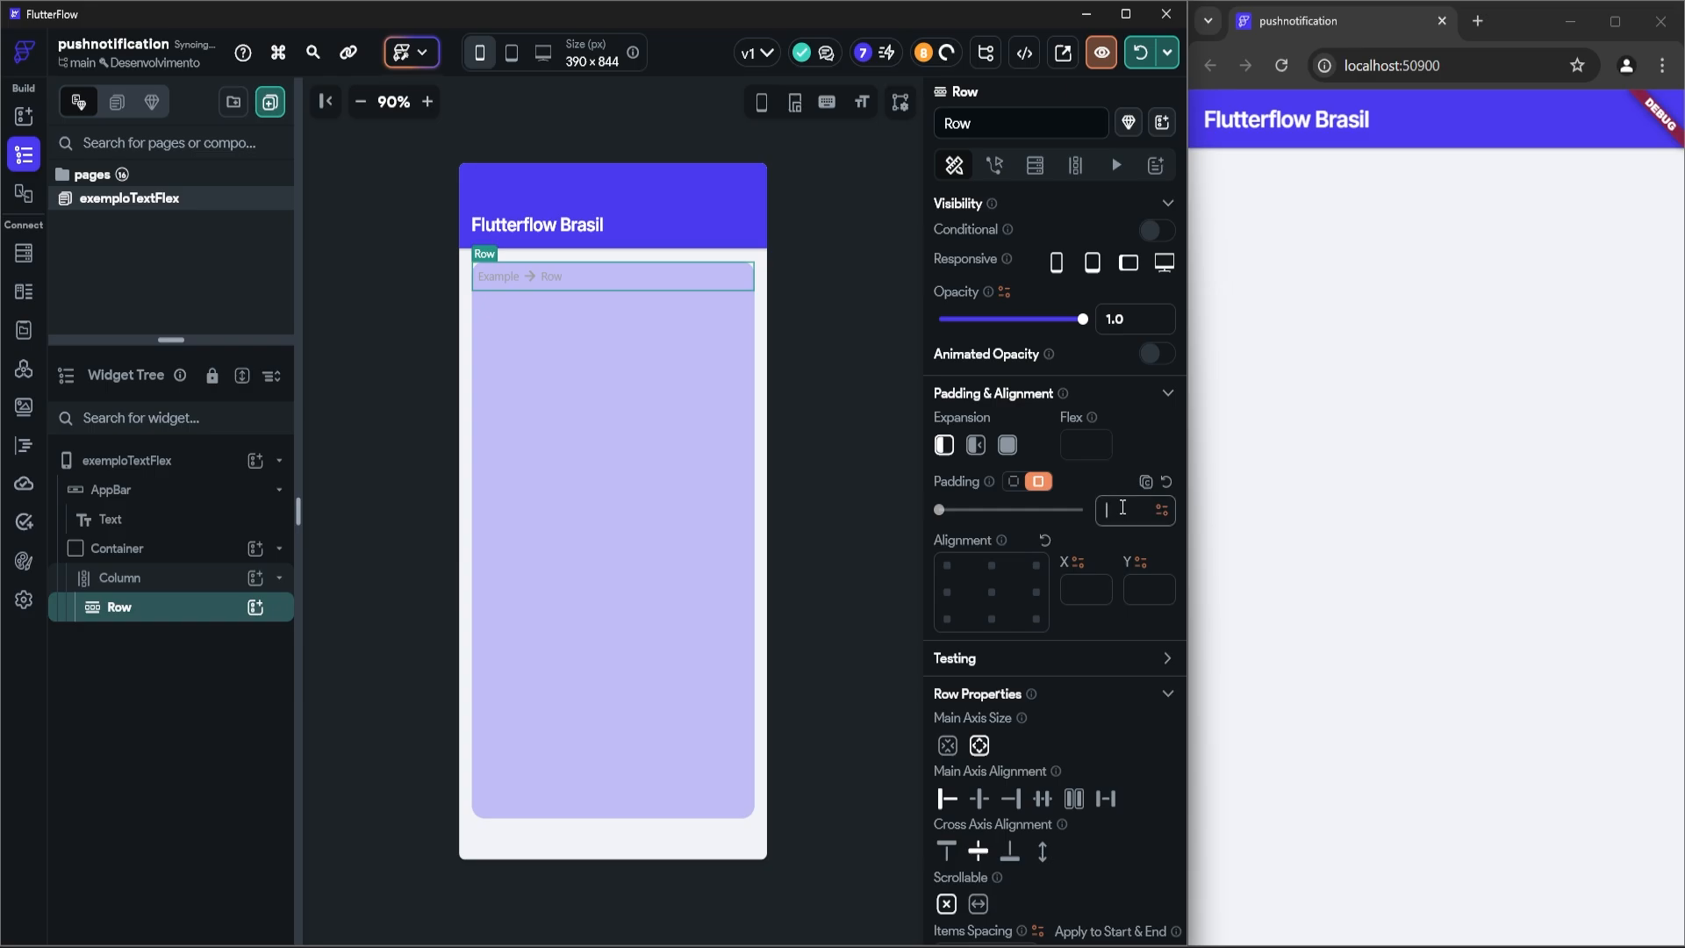
type("16")
key("Return")
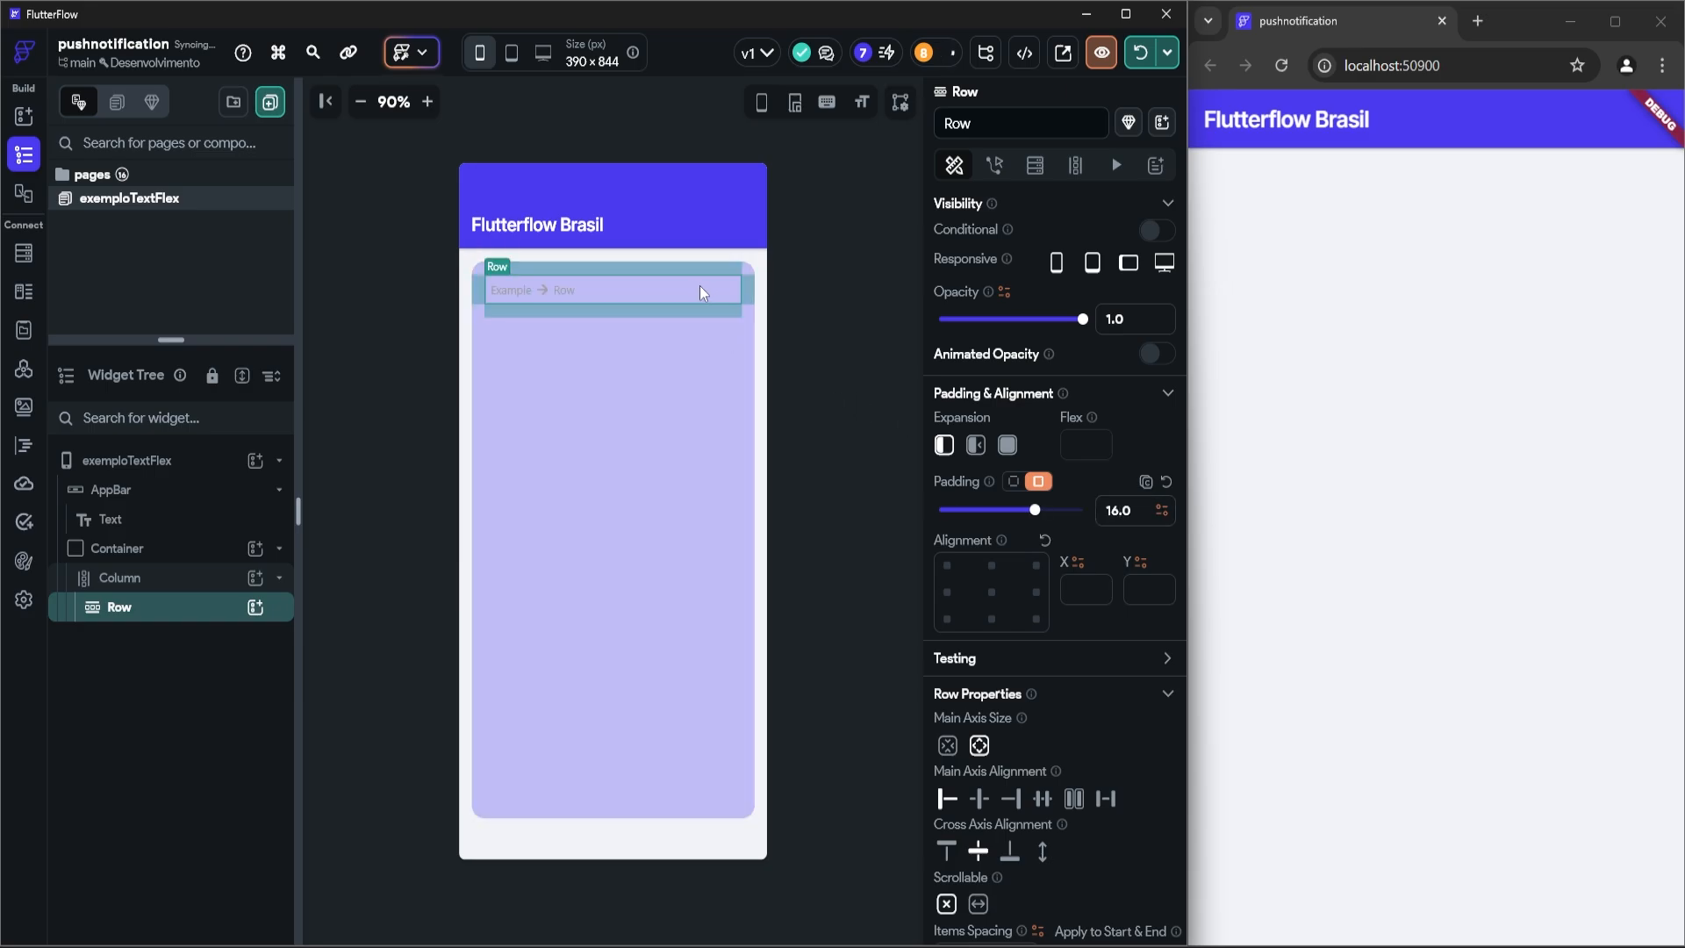
left_click(772, 296)
left_click(708, 297)
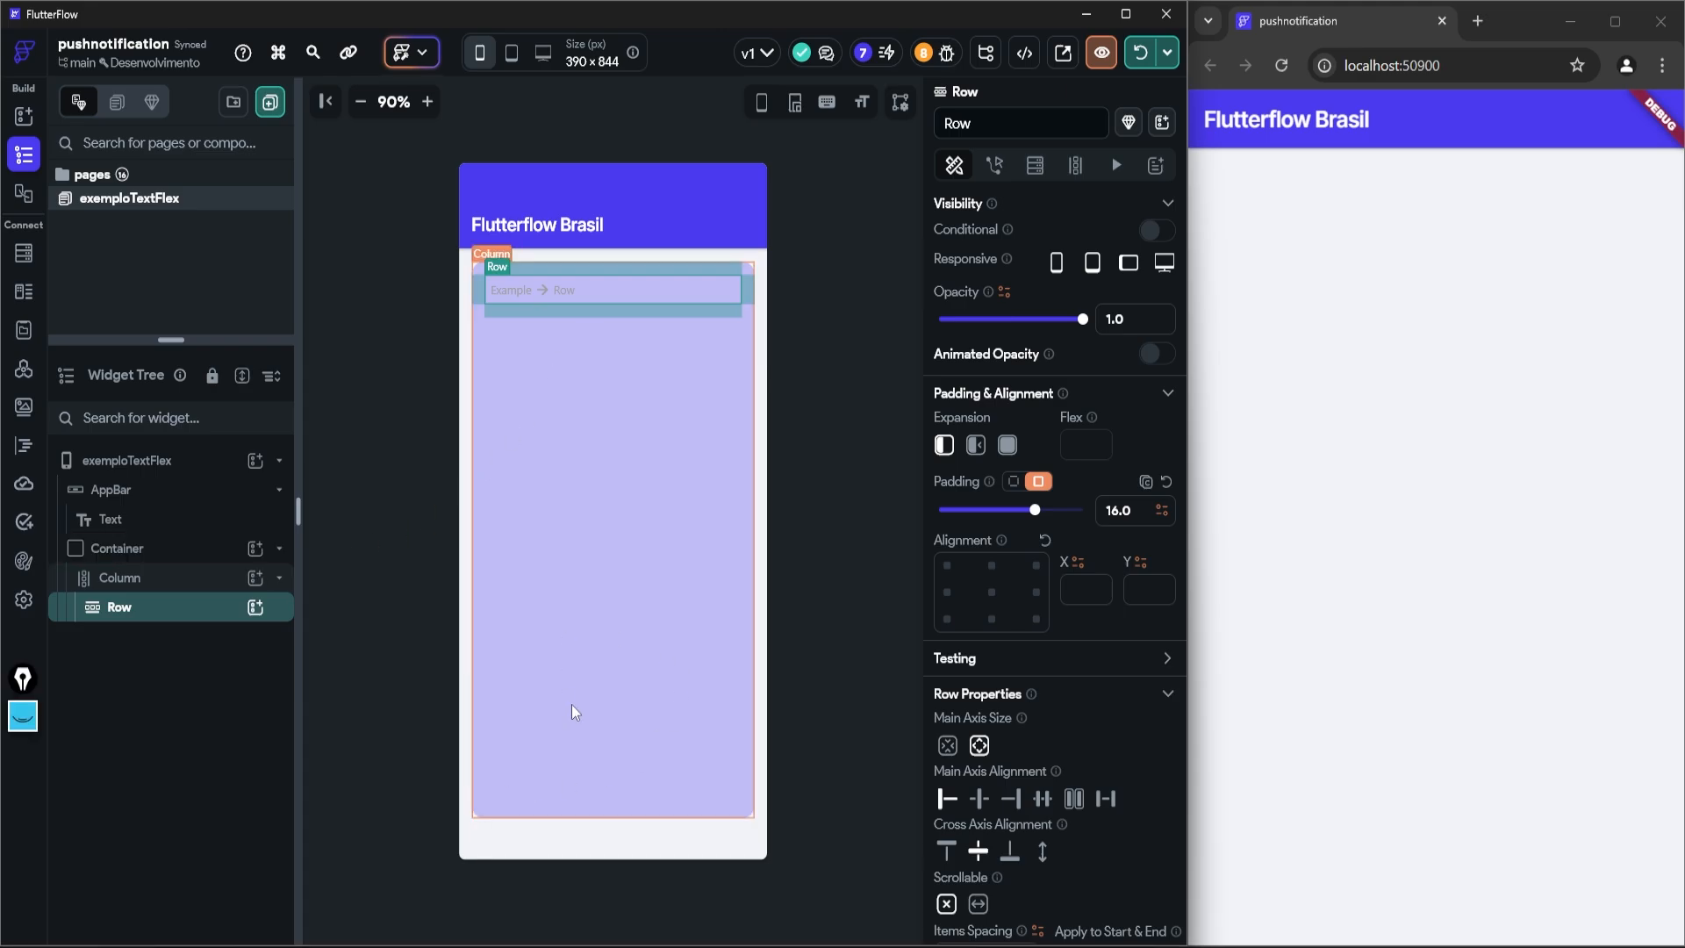
Nest a second Row inside the padded Row and set the inner Row's expansion to Expanded
left_click(255, 607)
left_click(492, 644)
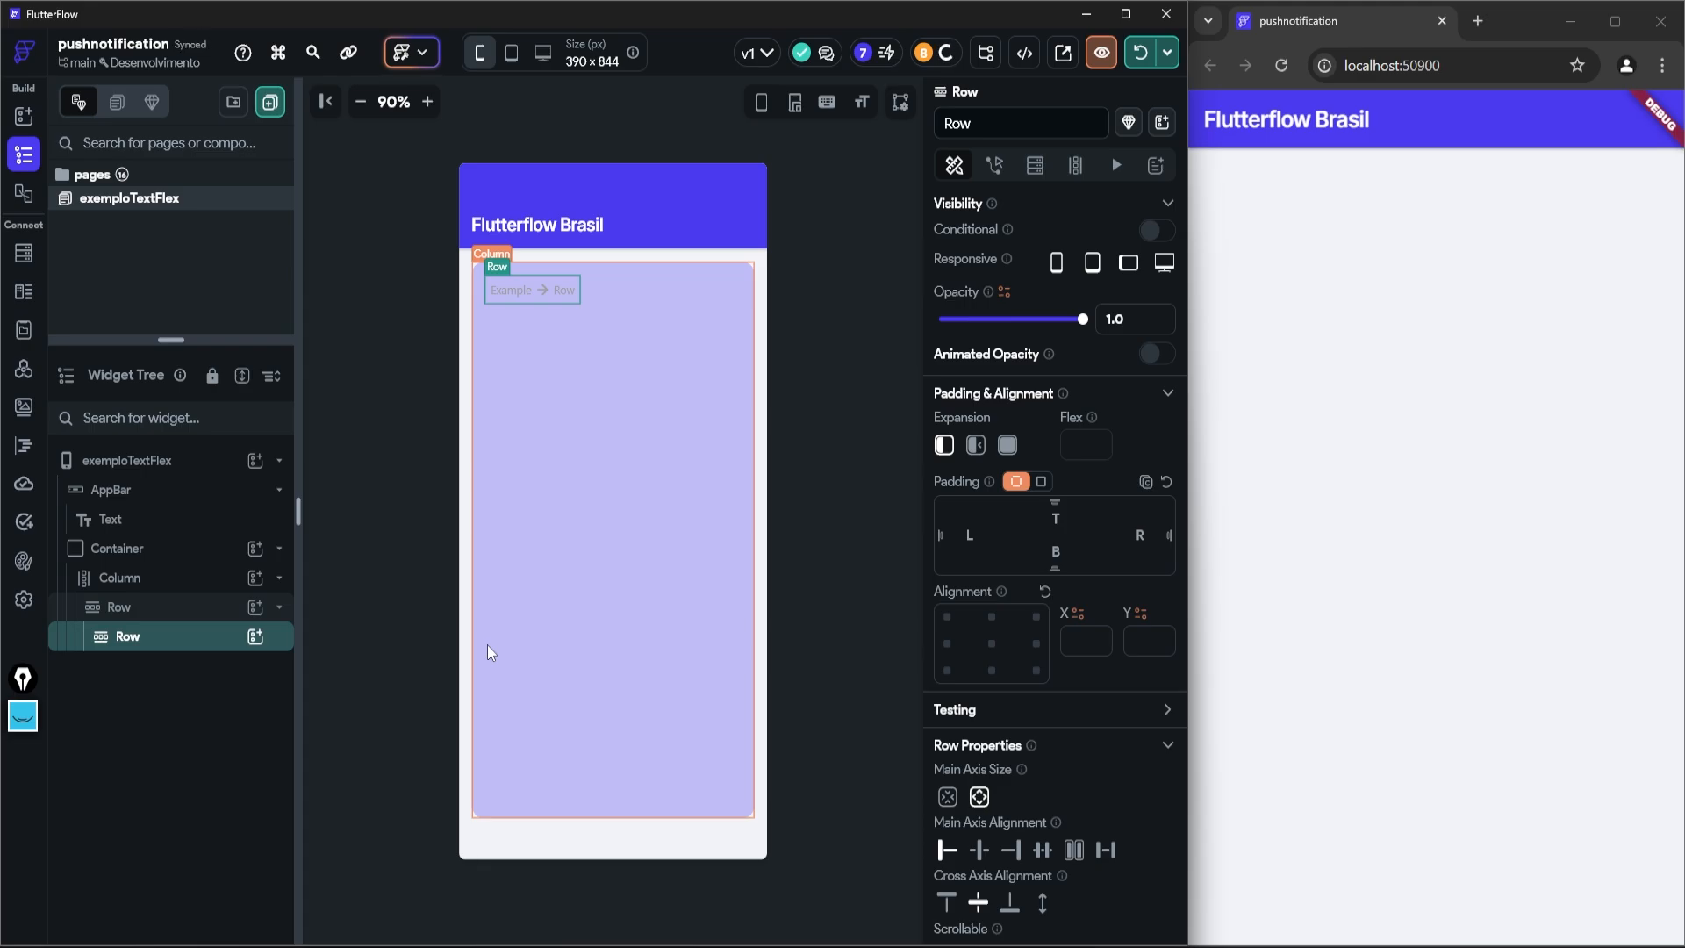
left_click(180, 575)
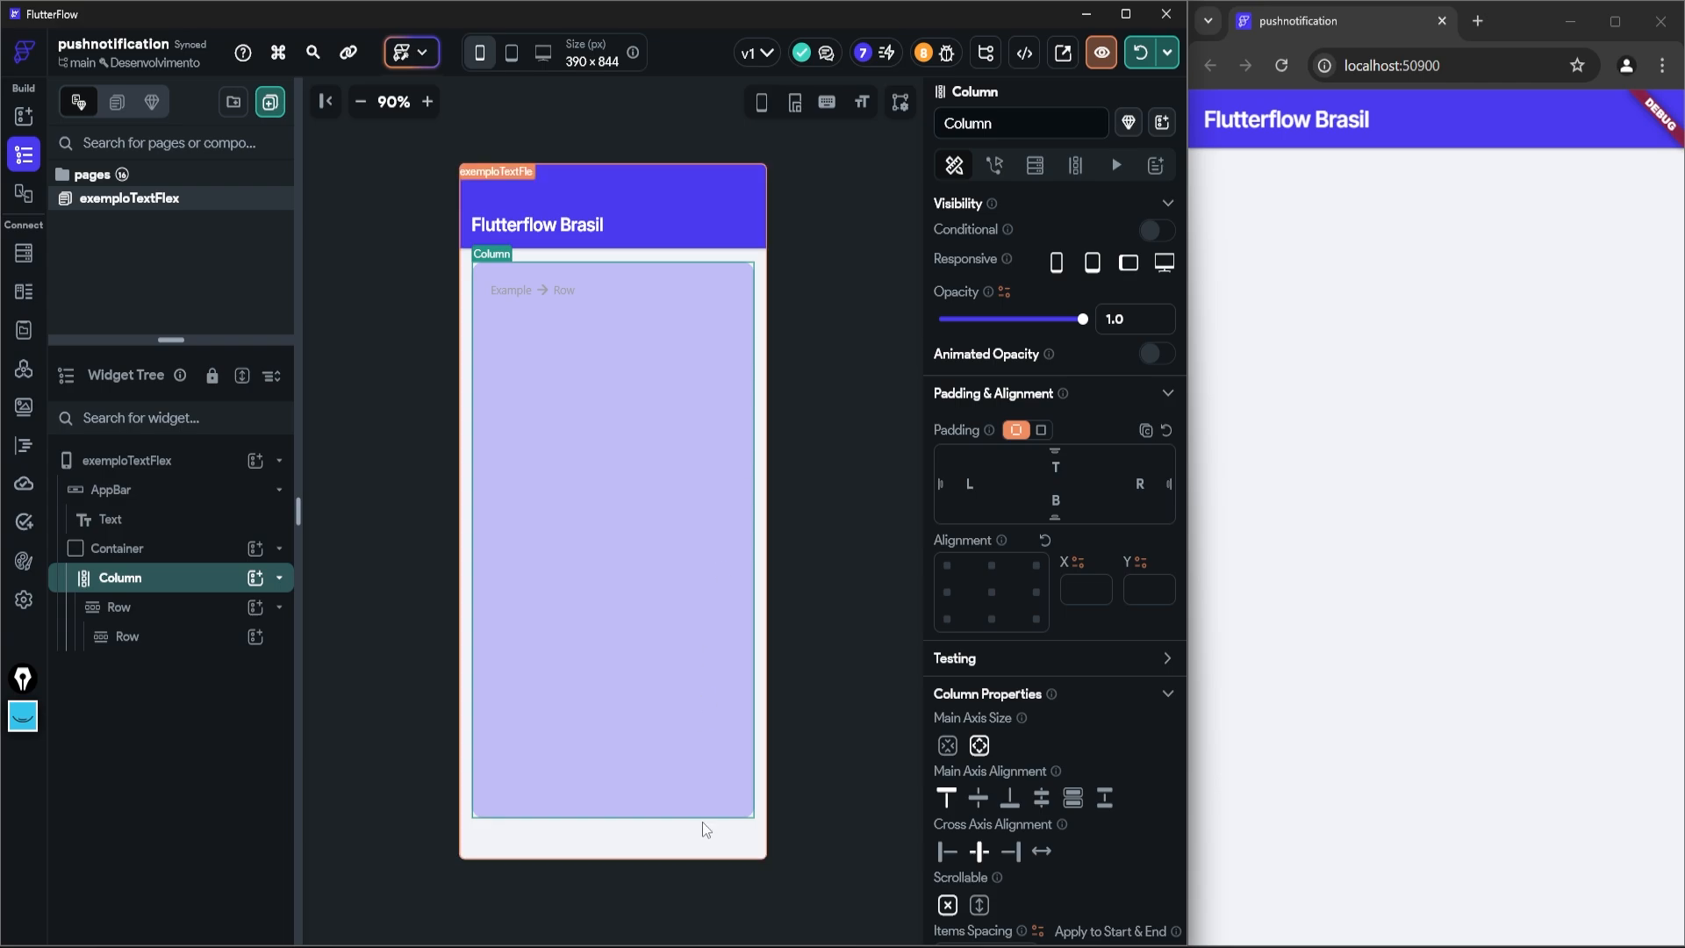
left_click(141, 617)
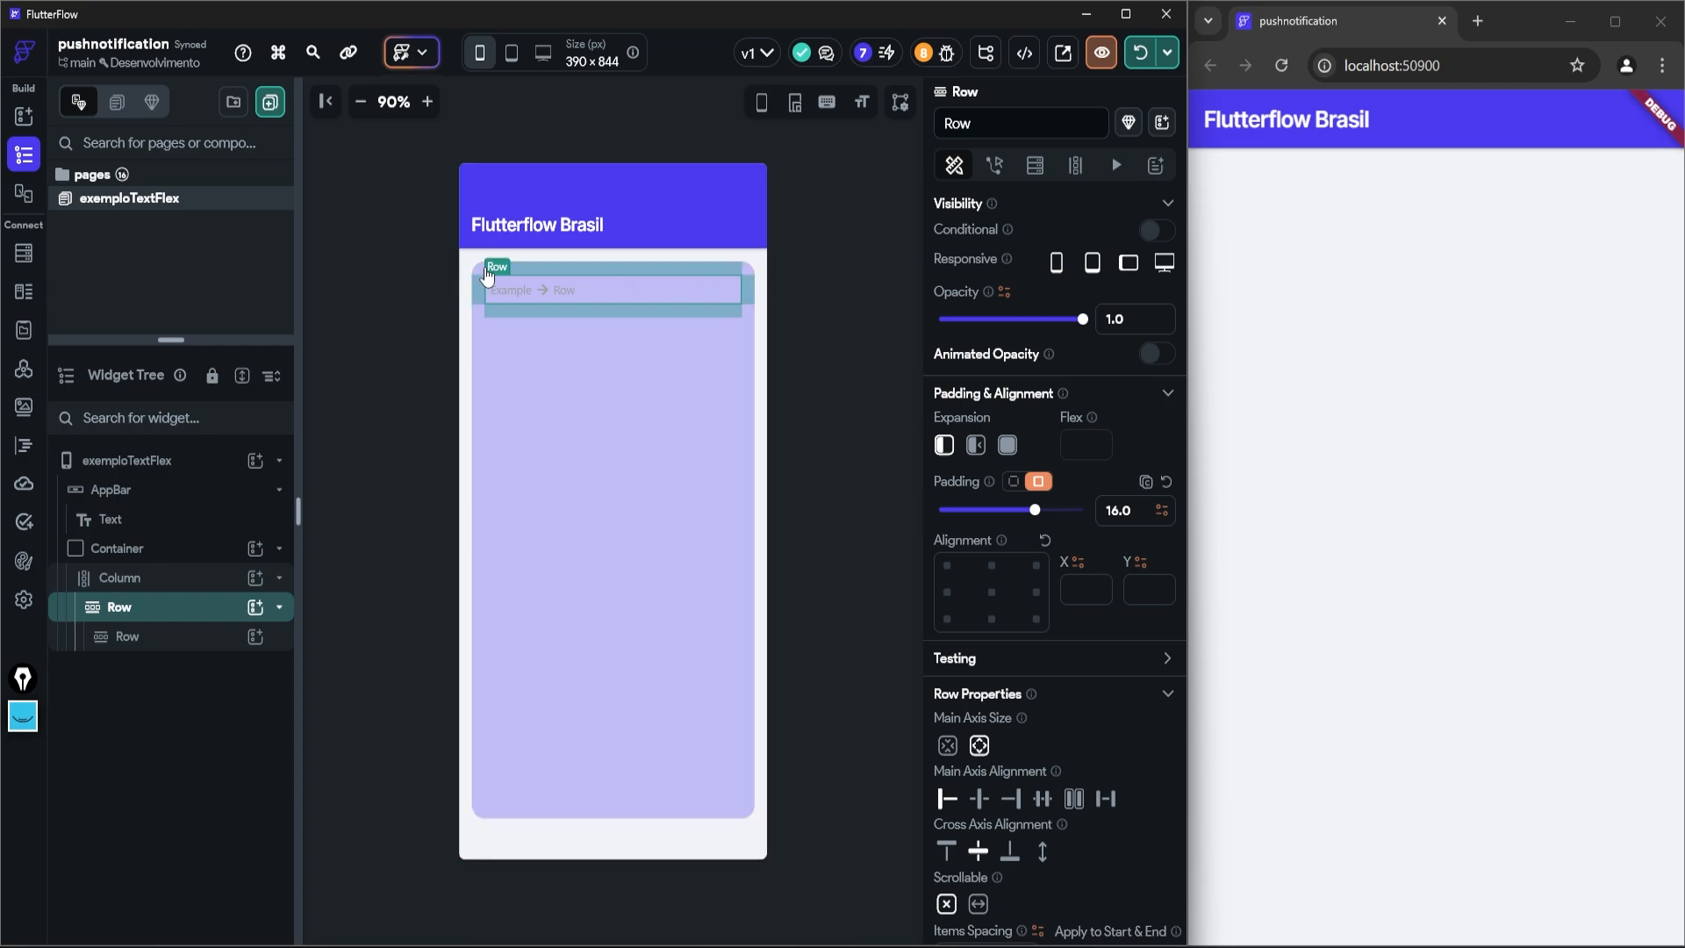
left_click(132, 639)
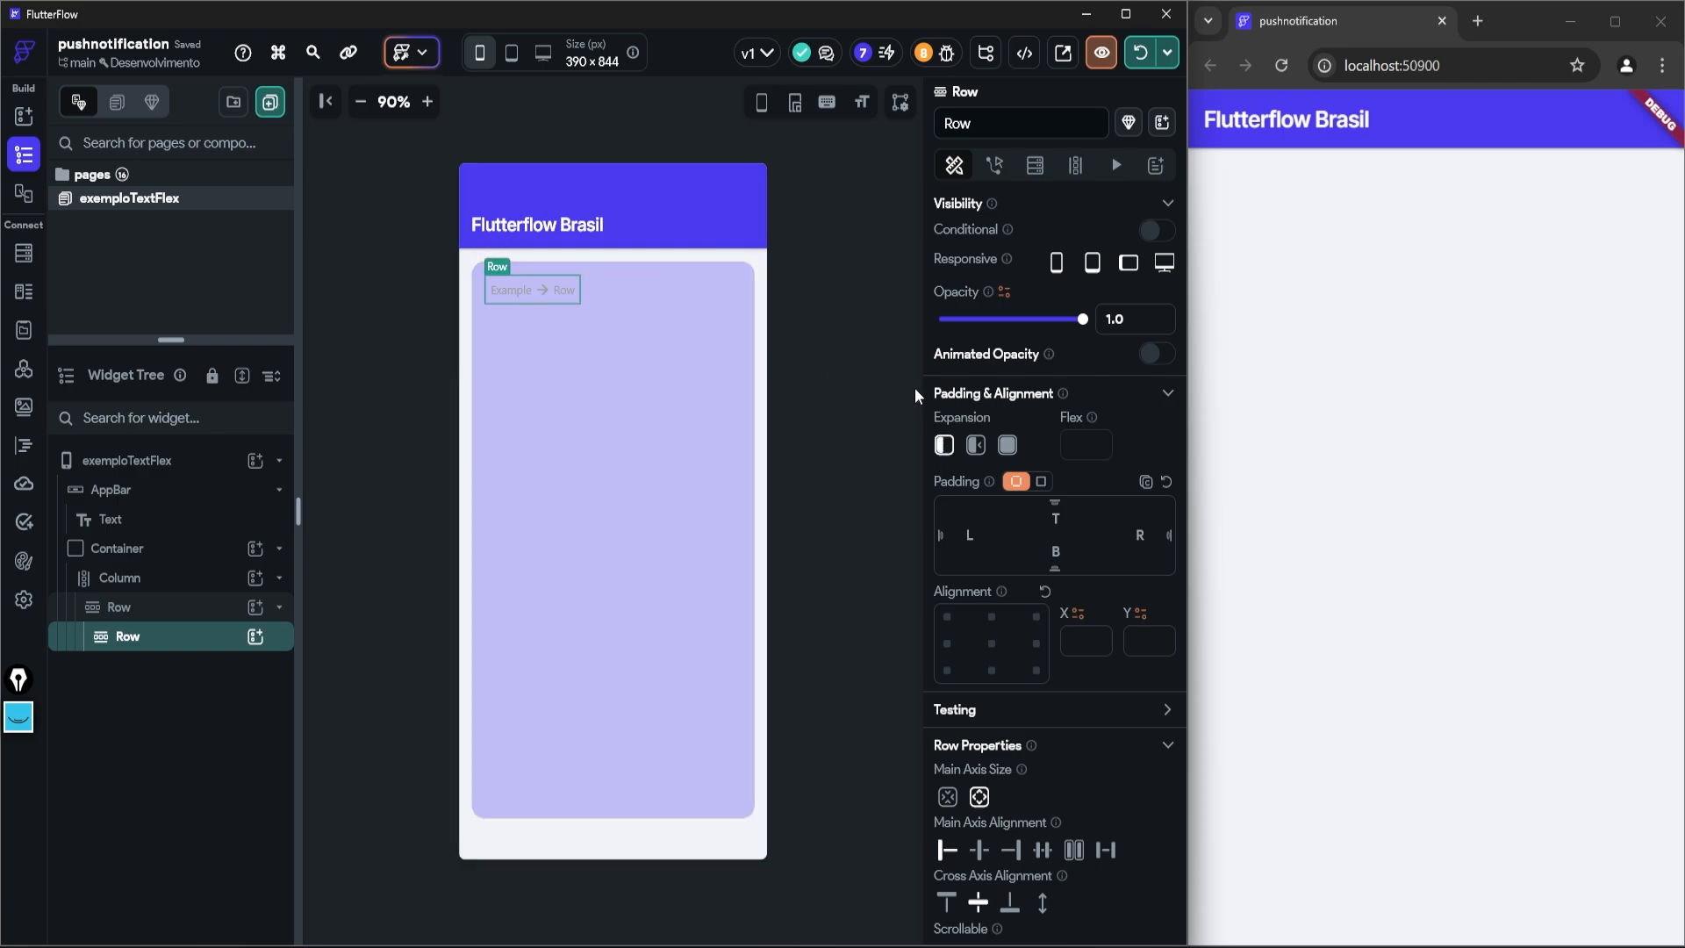
left_click(974, 445)
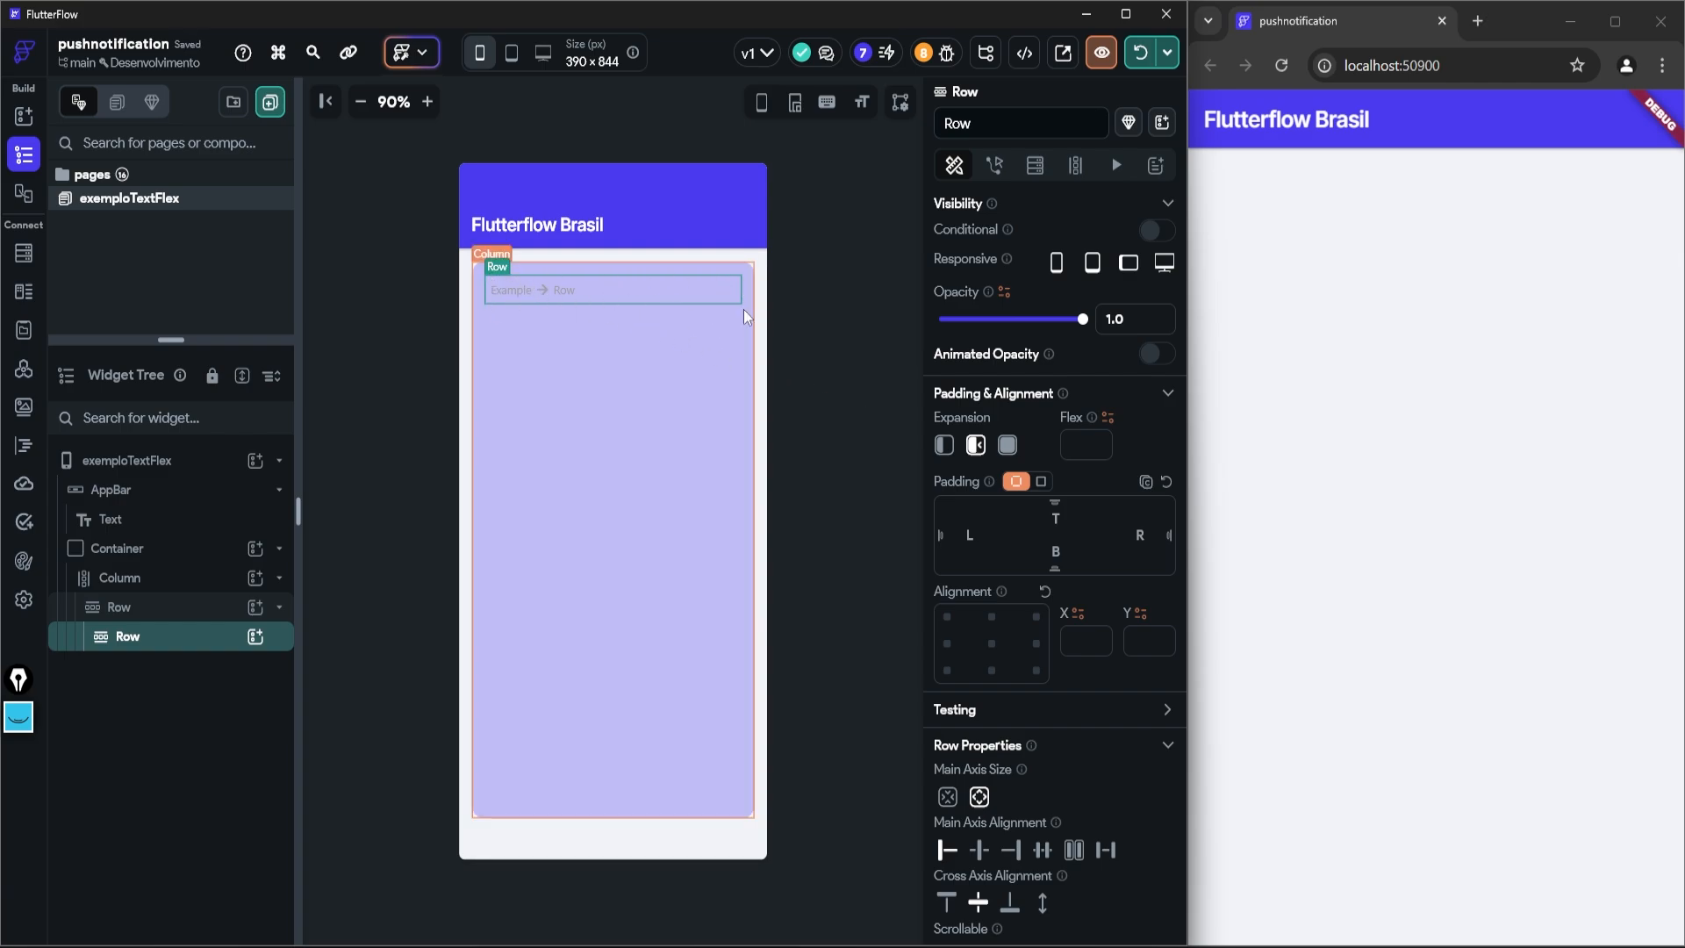
left_click(1008, 445)
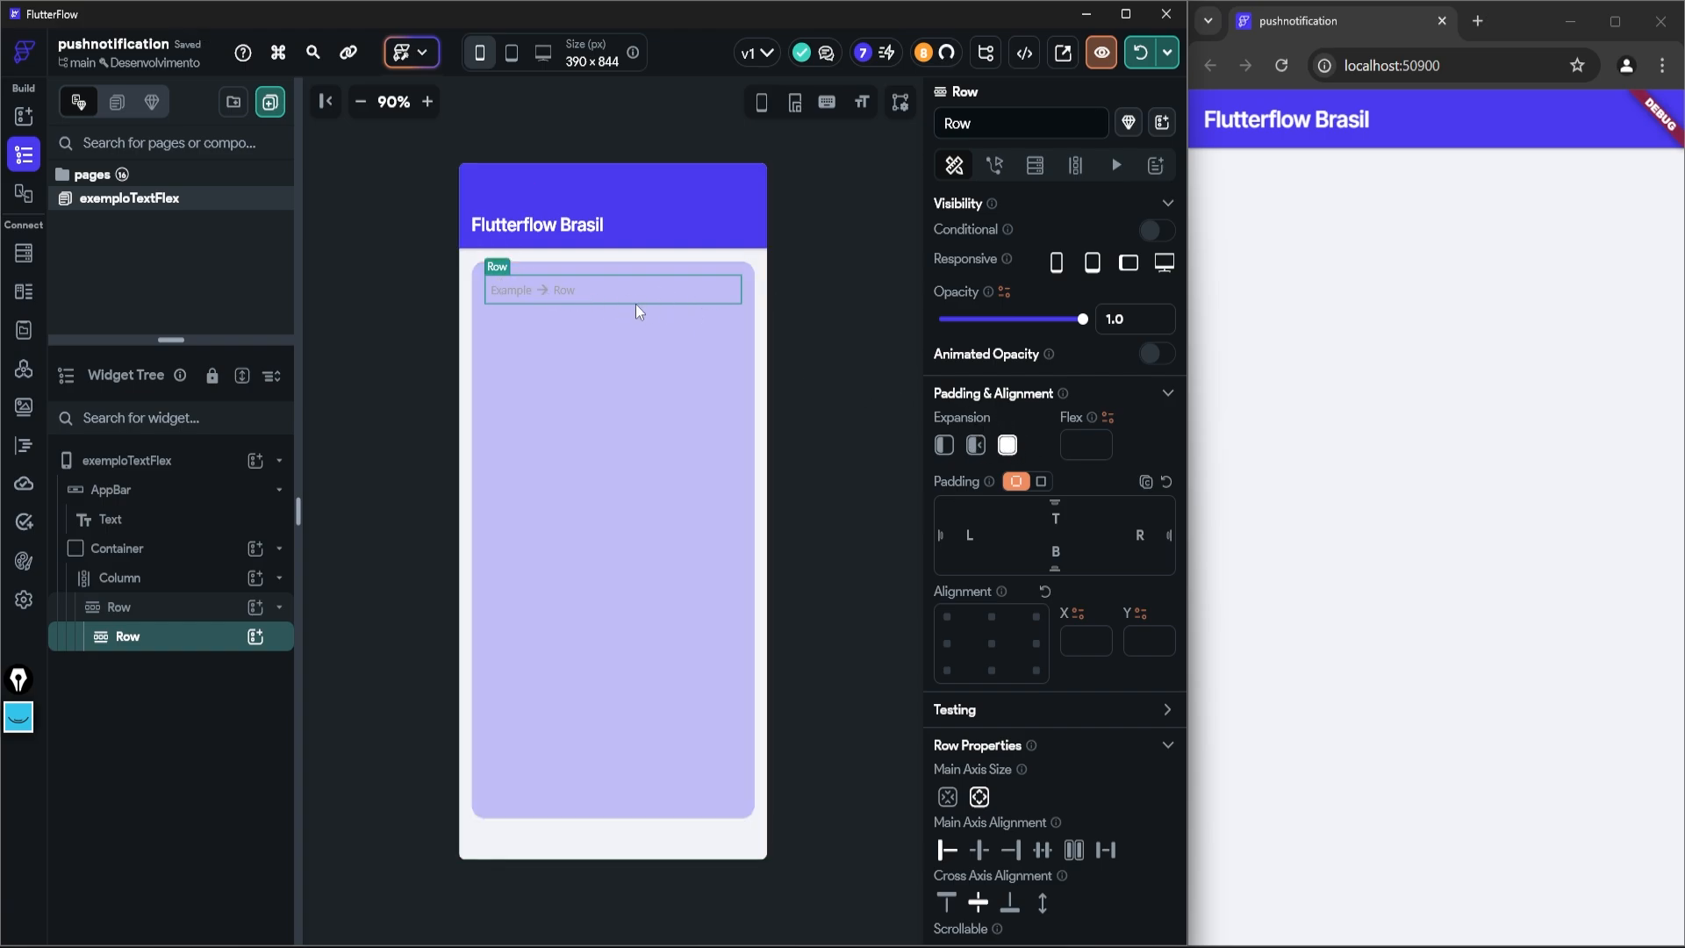
left_click(18, 716)
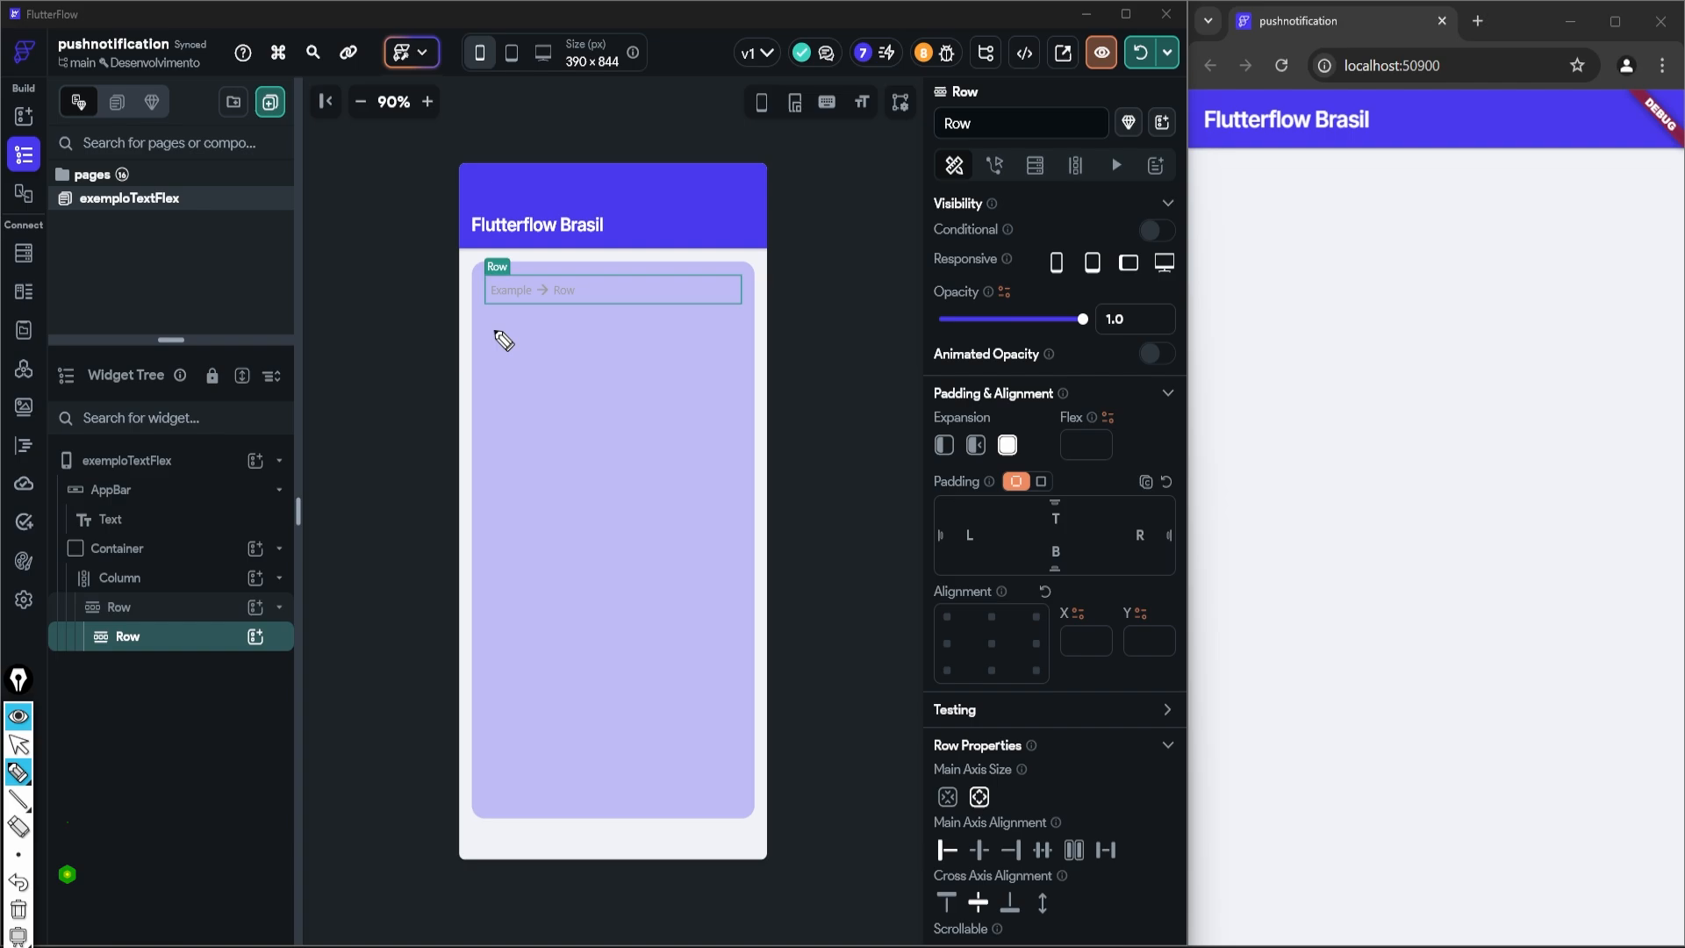
mouse_move(493, 330)
left_mouse_down()
mouse_move(702, 323)
mouse_move(622, 607)
mouse_move(634, 589)
left_mouse_up()
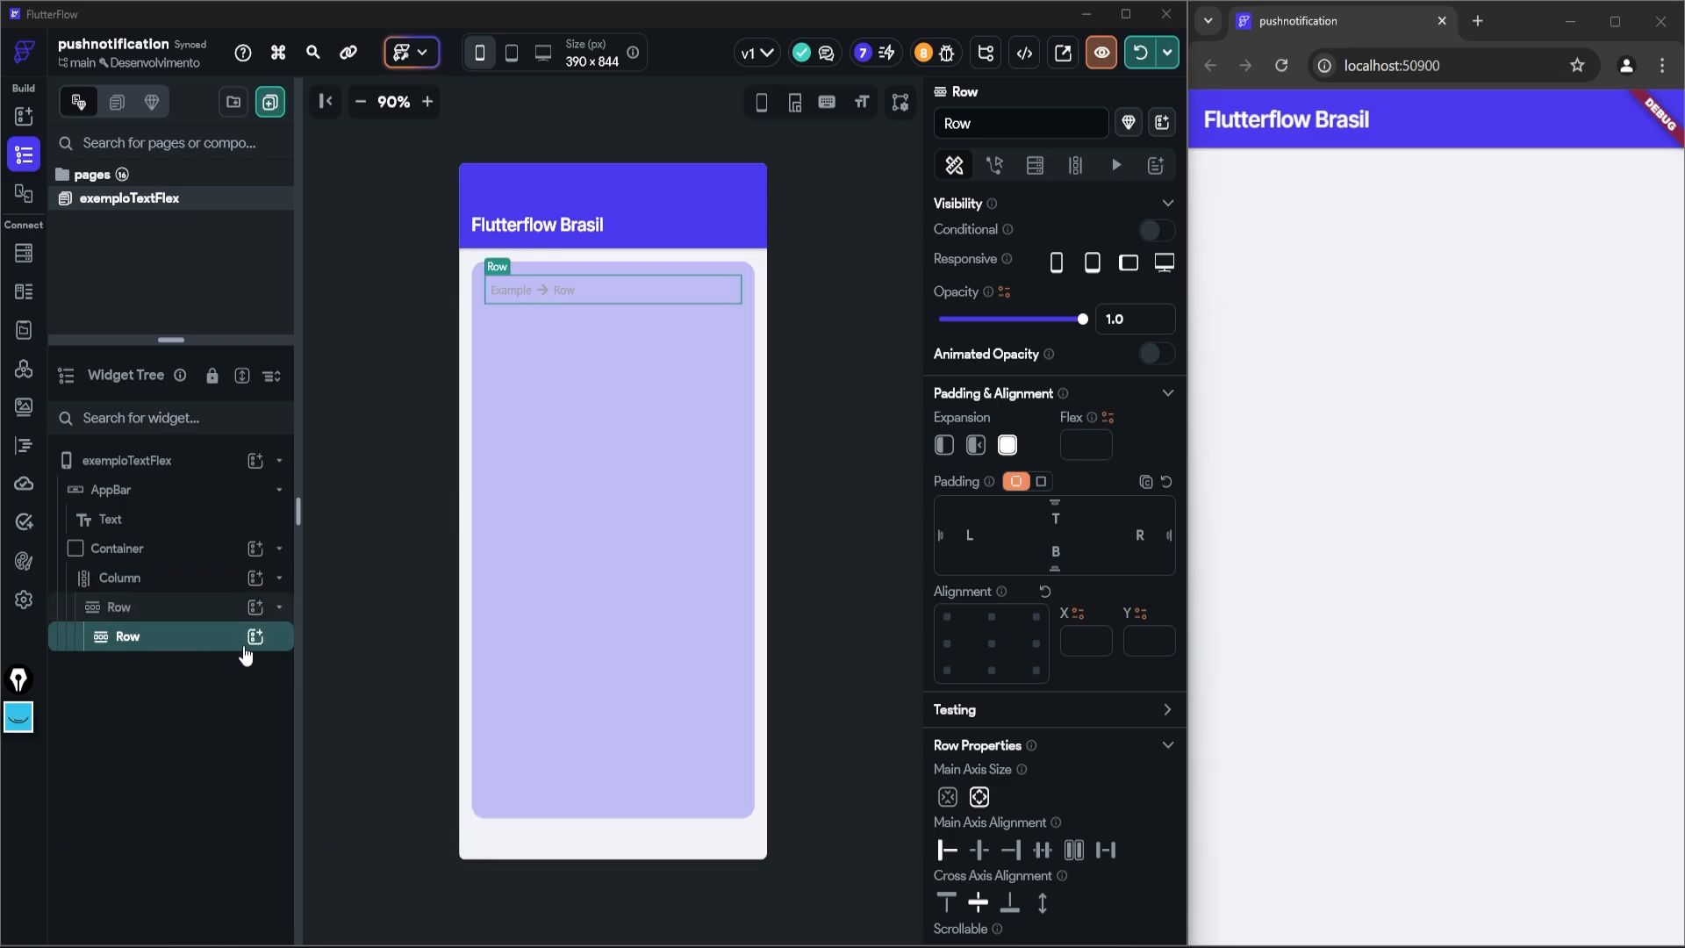
Add a Button to the inner Row and set its expansion to Expanded
left_click(255, 638)
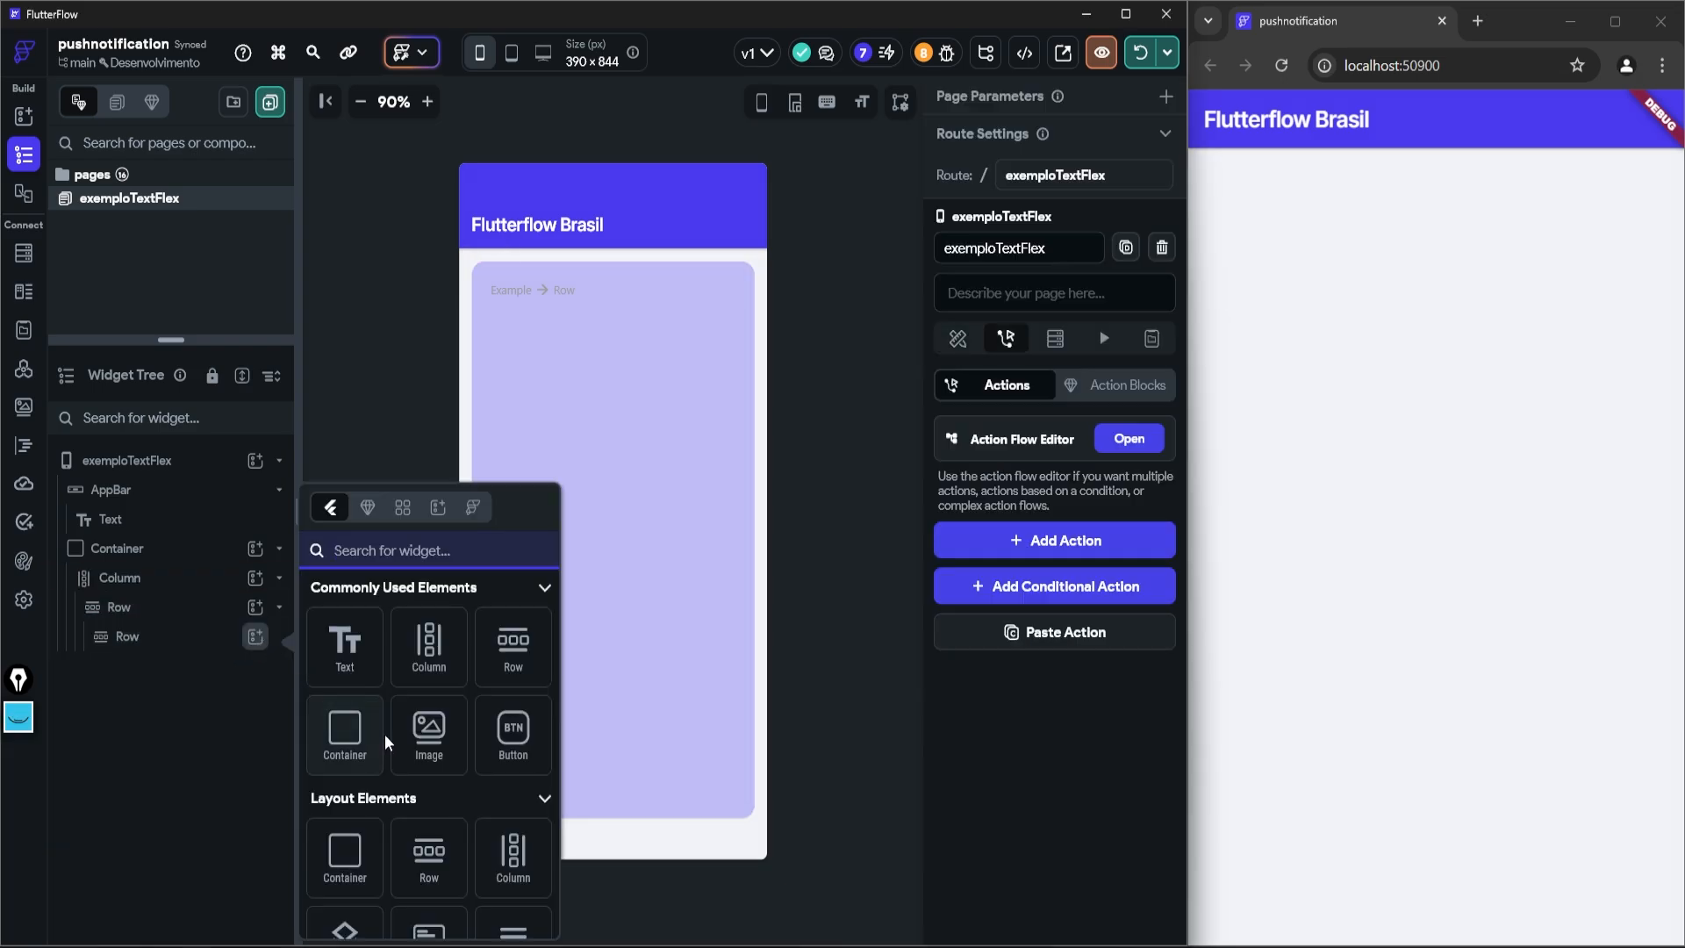
left_click(513, 728)
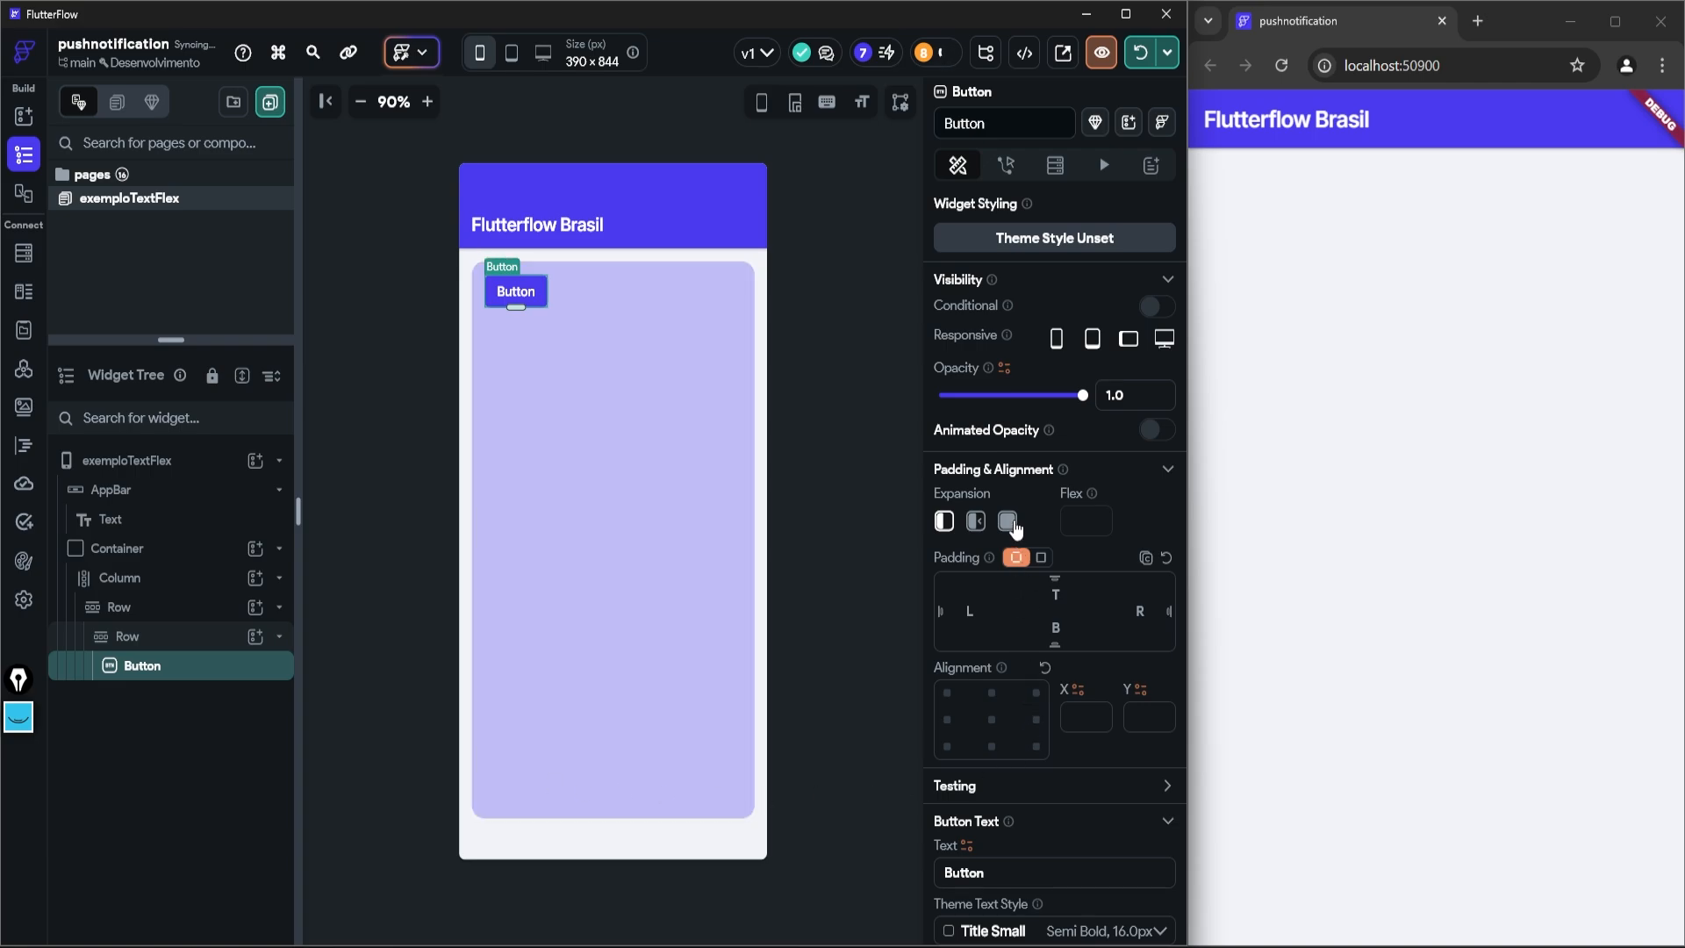
left_click(1008, 522)
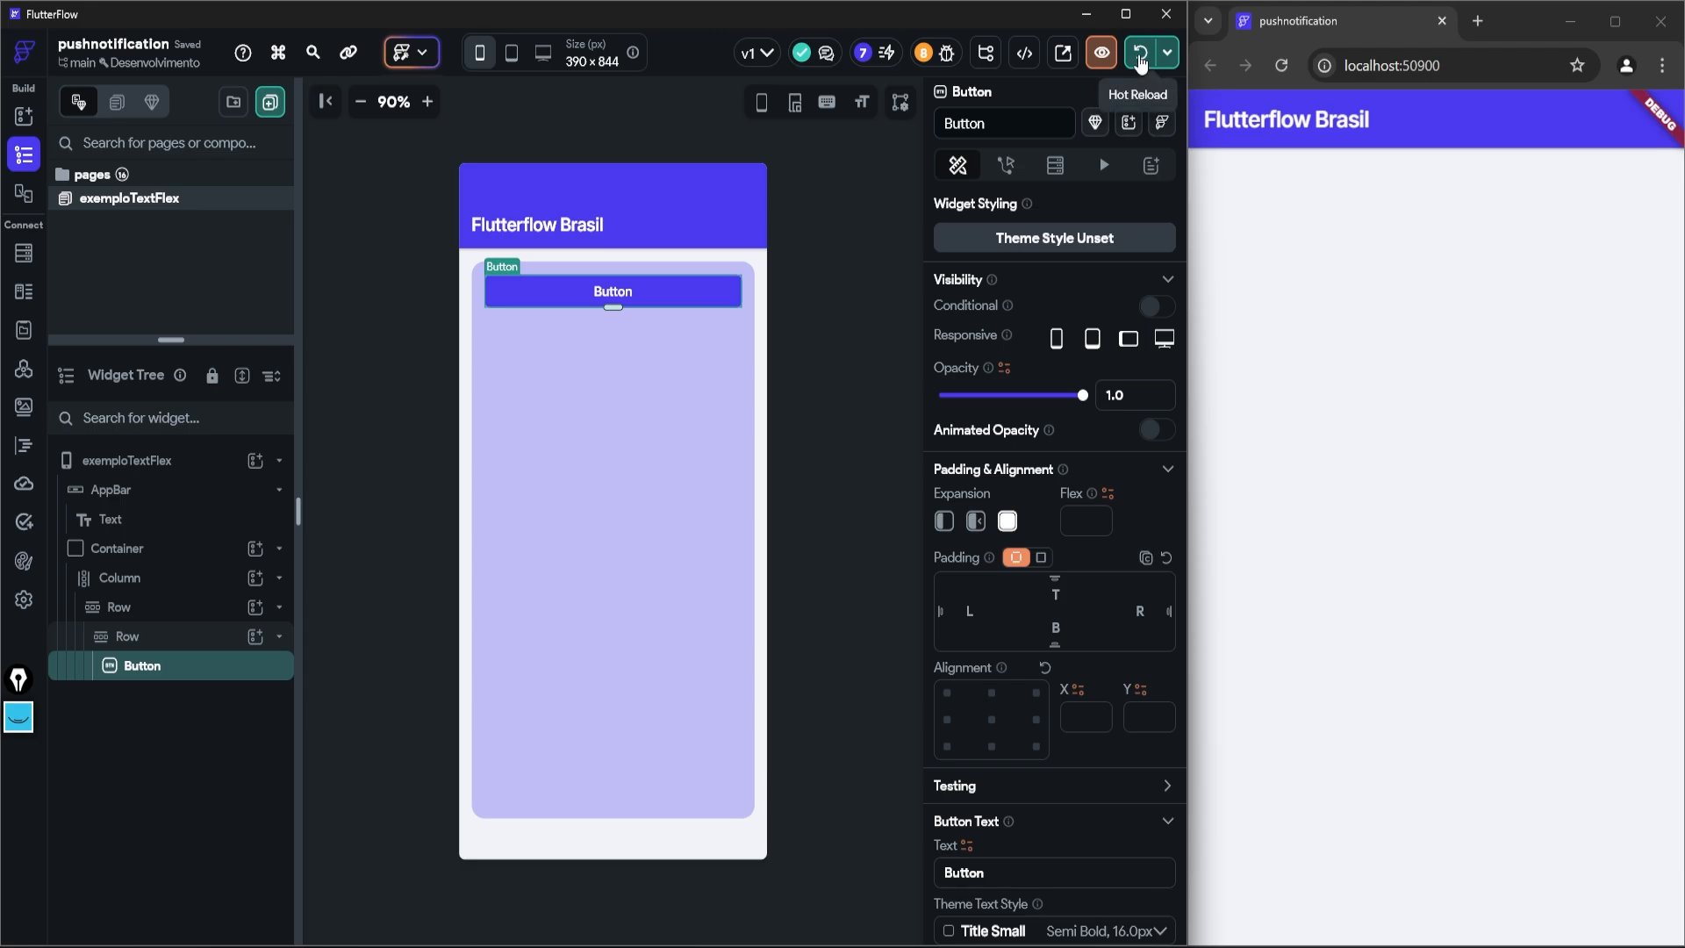
Hot reload the test app to preview the page with the expanded Button
left_click(1140, 60)
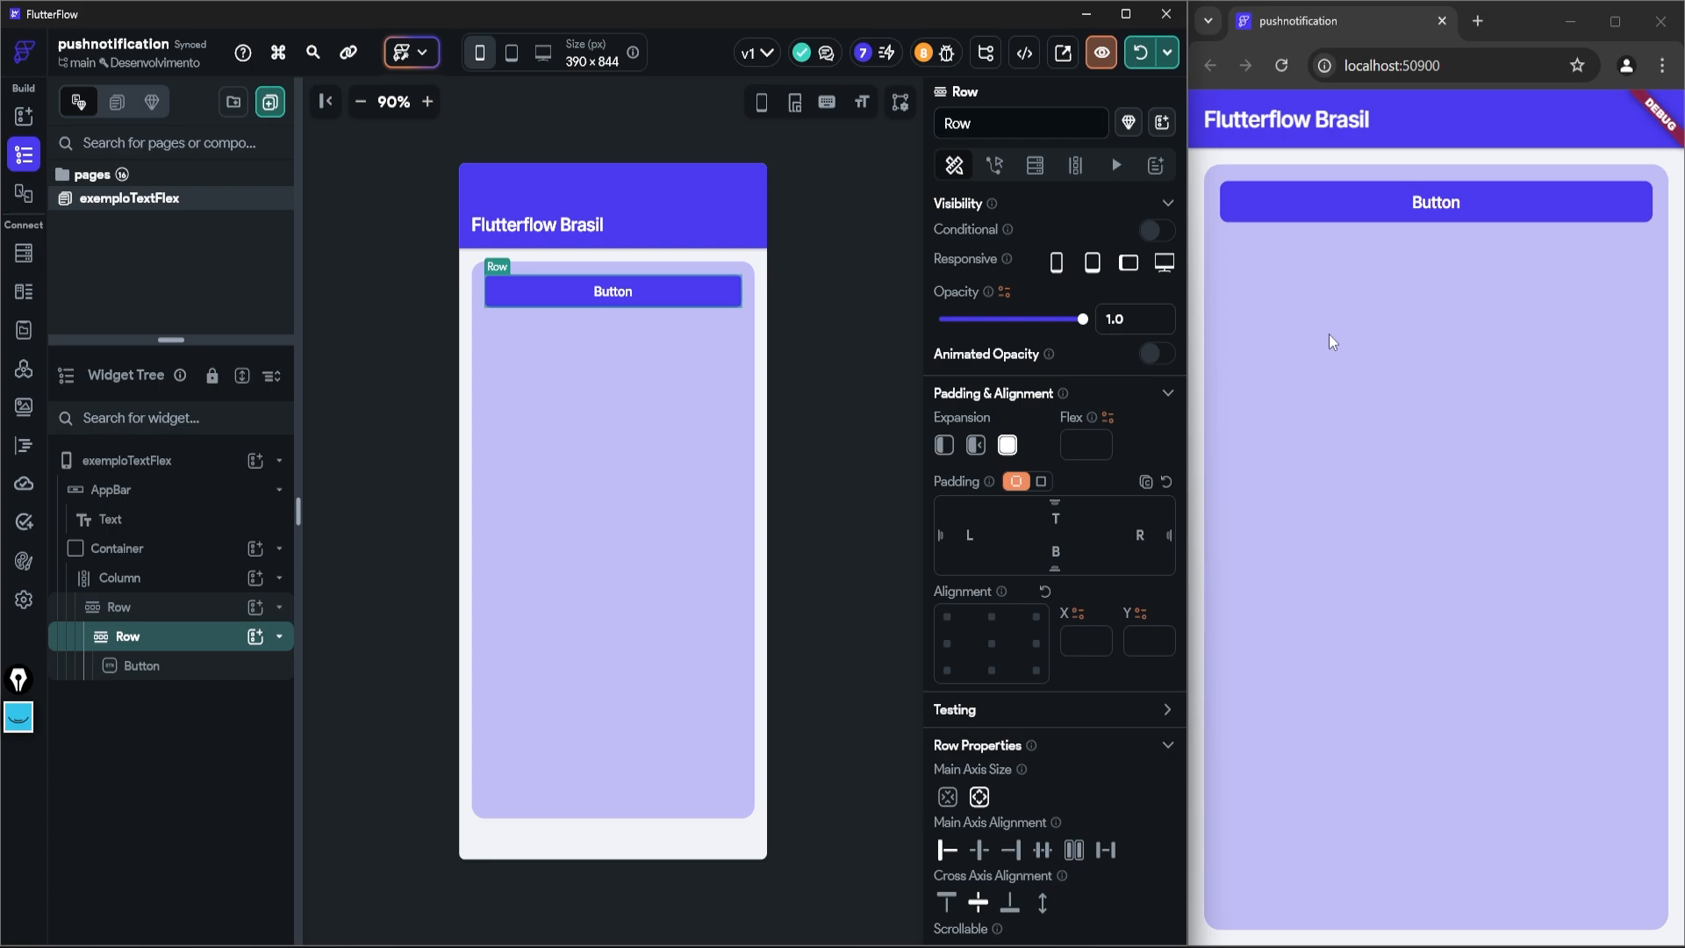
left_click(1386, 213)
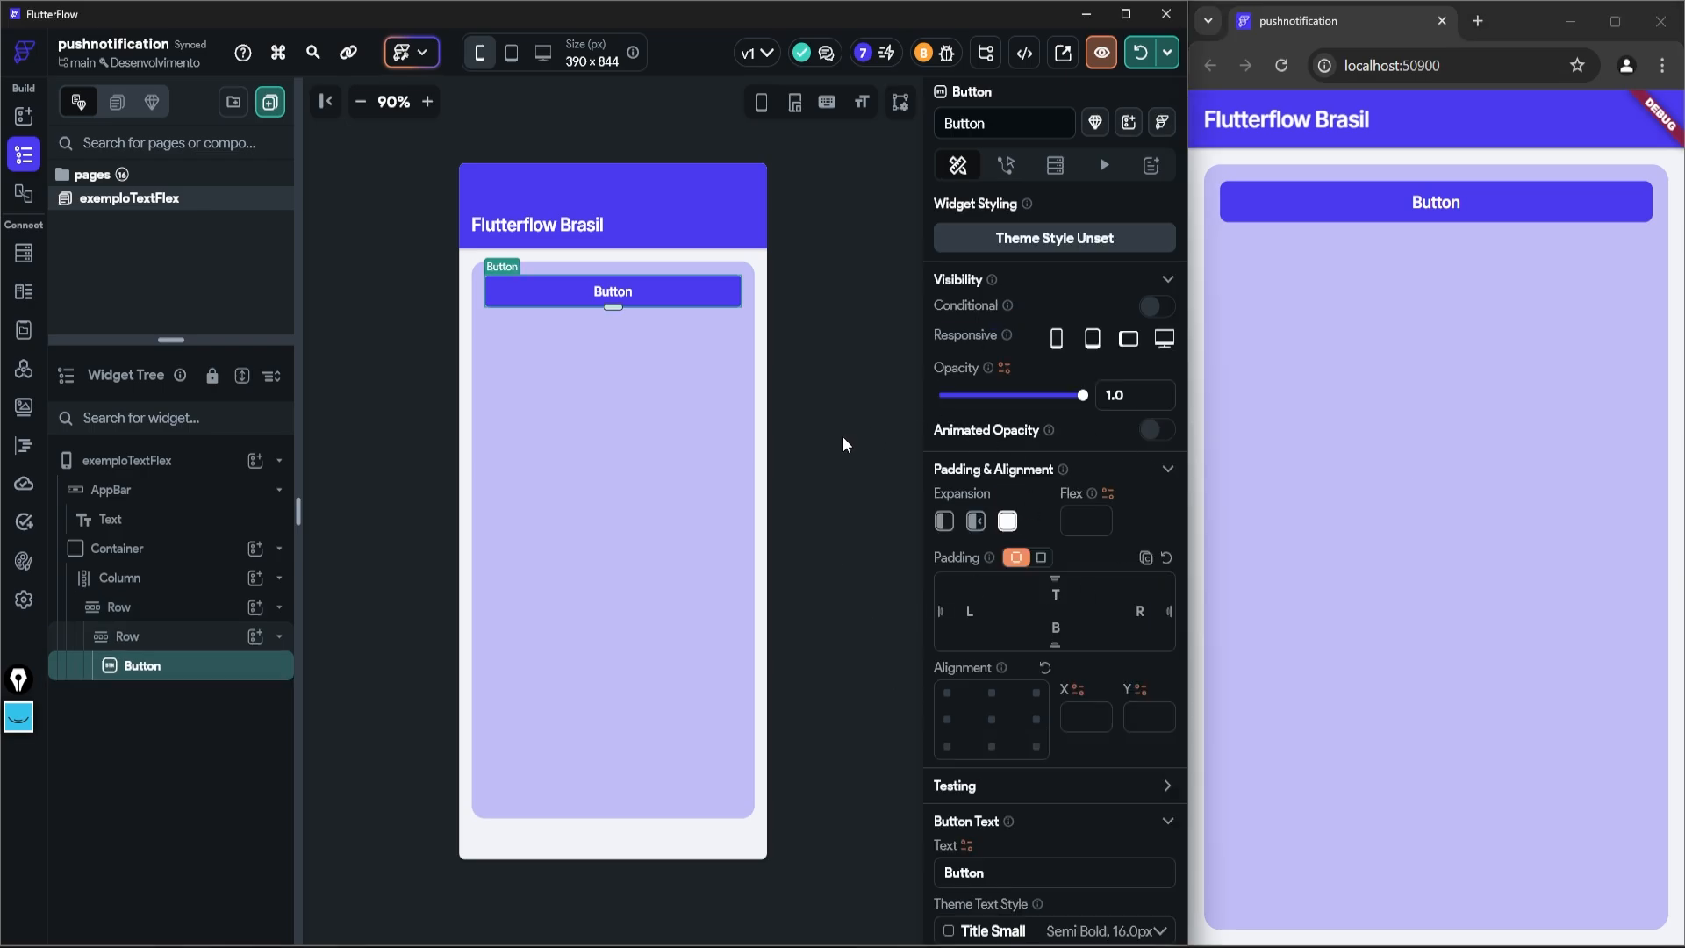
Remove the inner Row's expansion, hot reload the test app, and select the Button inside it
left_click(152, 643)
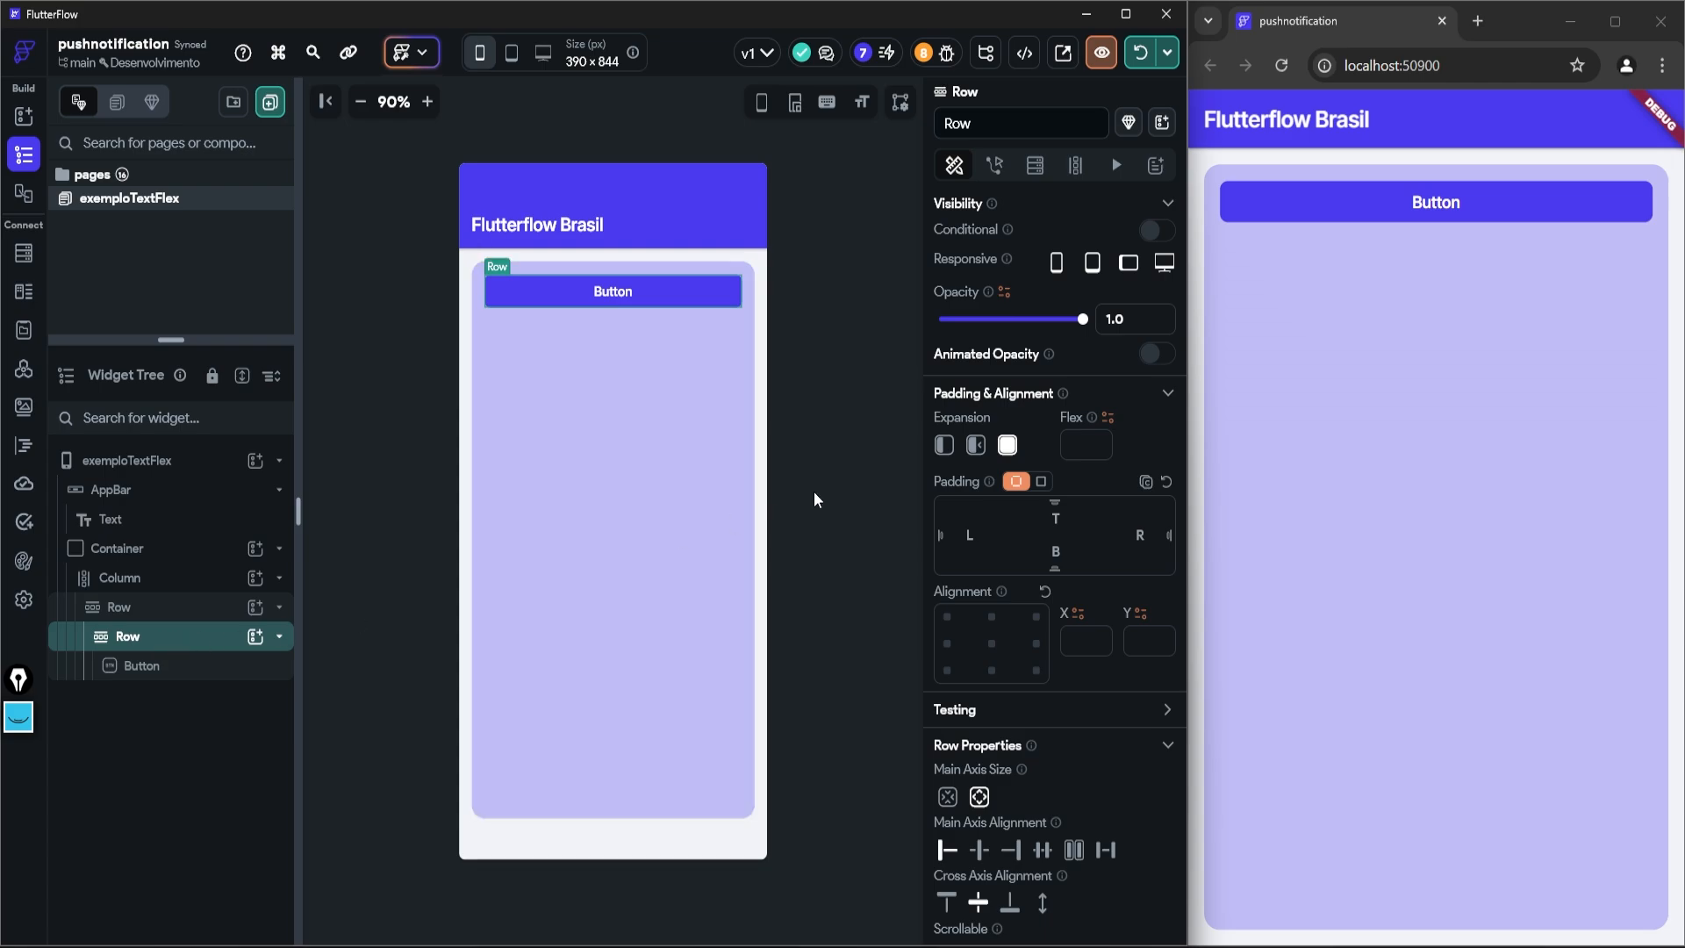
left_click(943, 449)
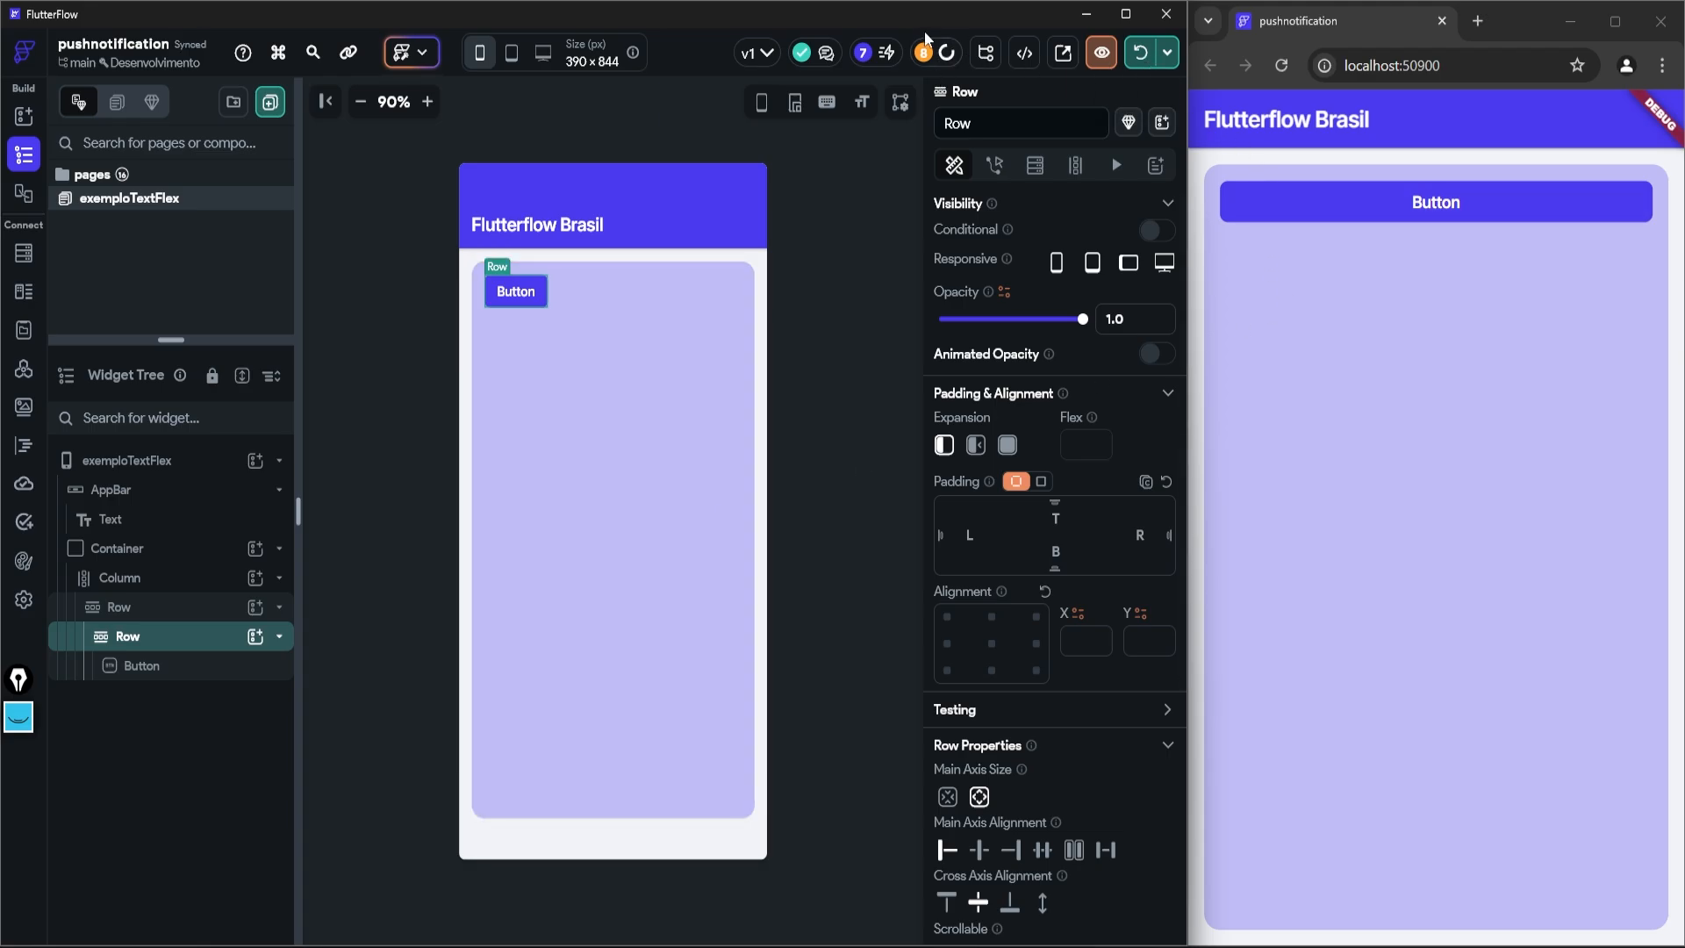
left_click(1139, 56)
left_click(516, 291)
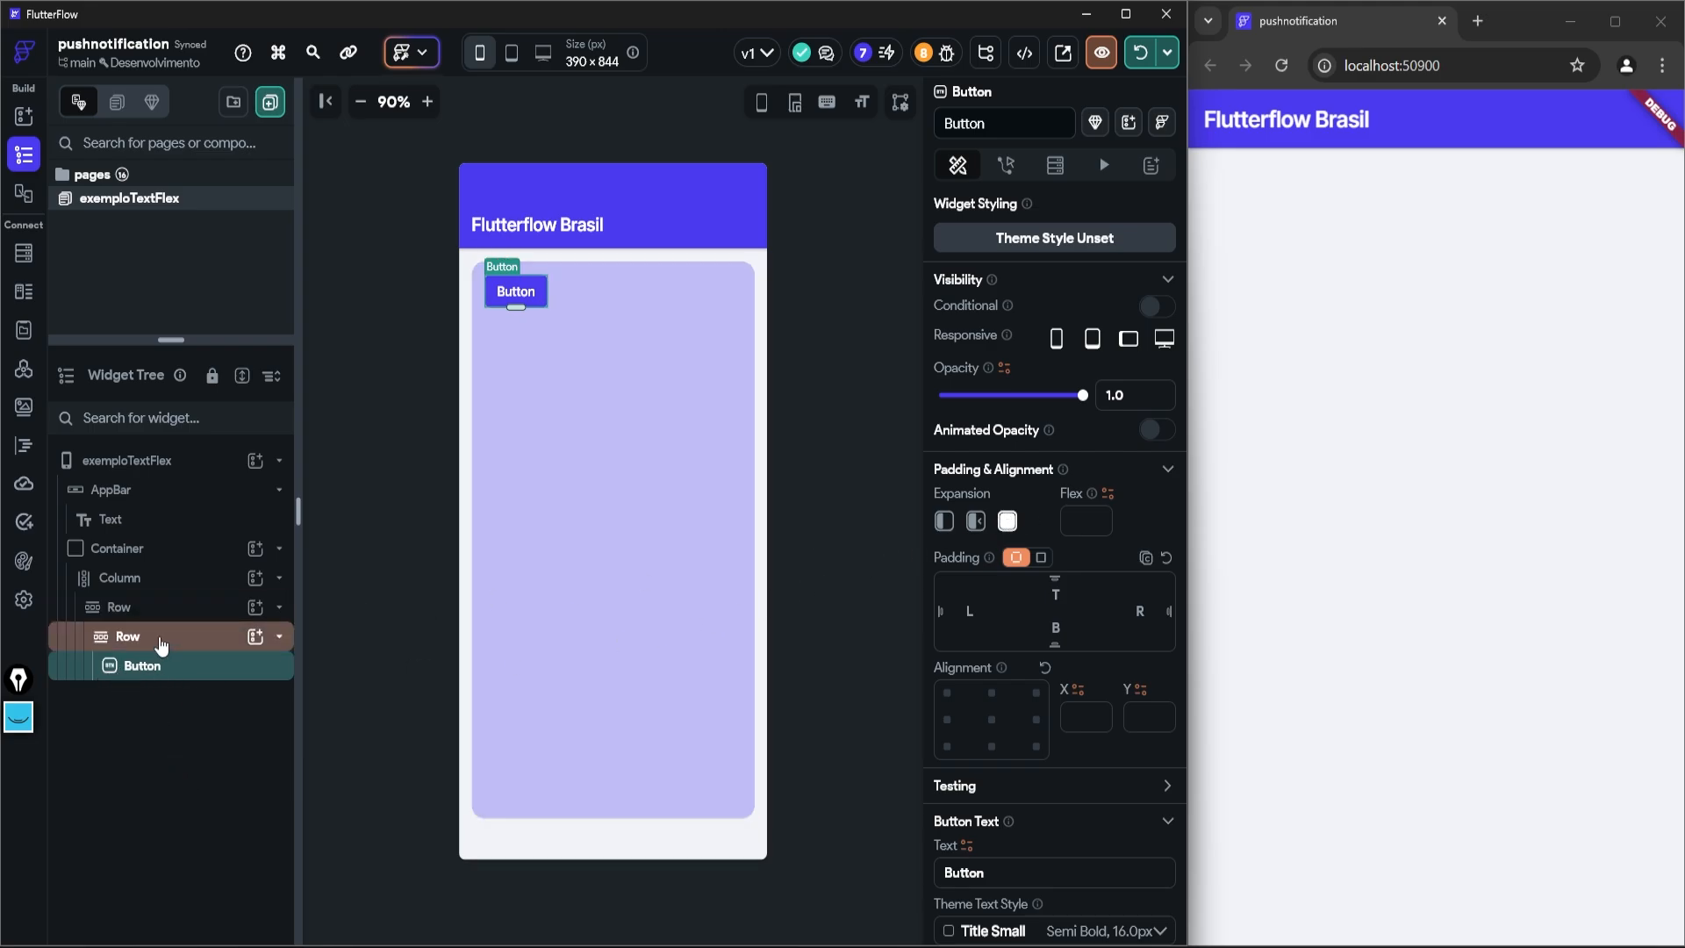
Set the inner Row's expansion back to Expanded and hot reload the test app
left_click(161, 645)
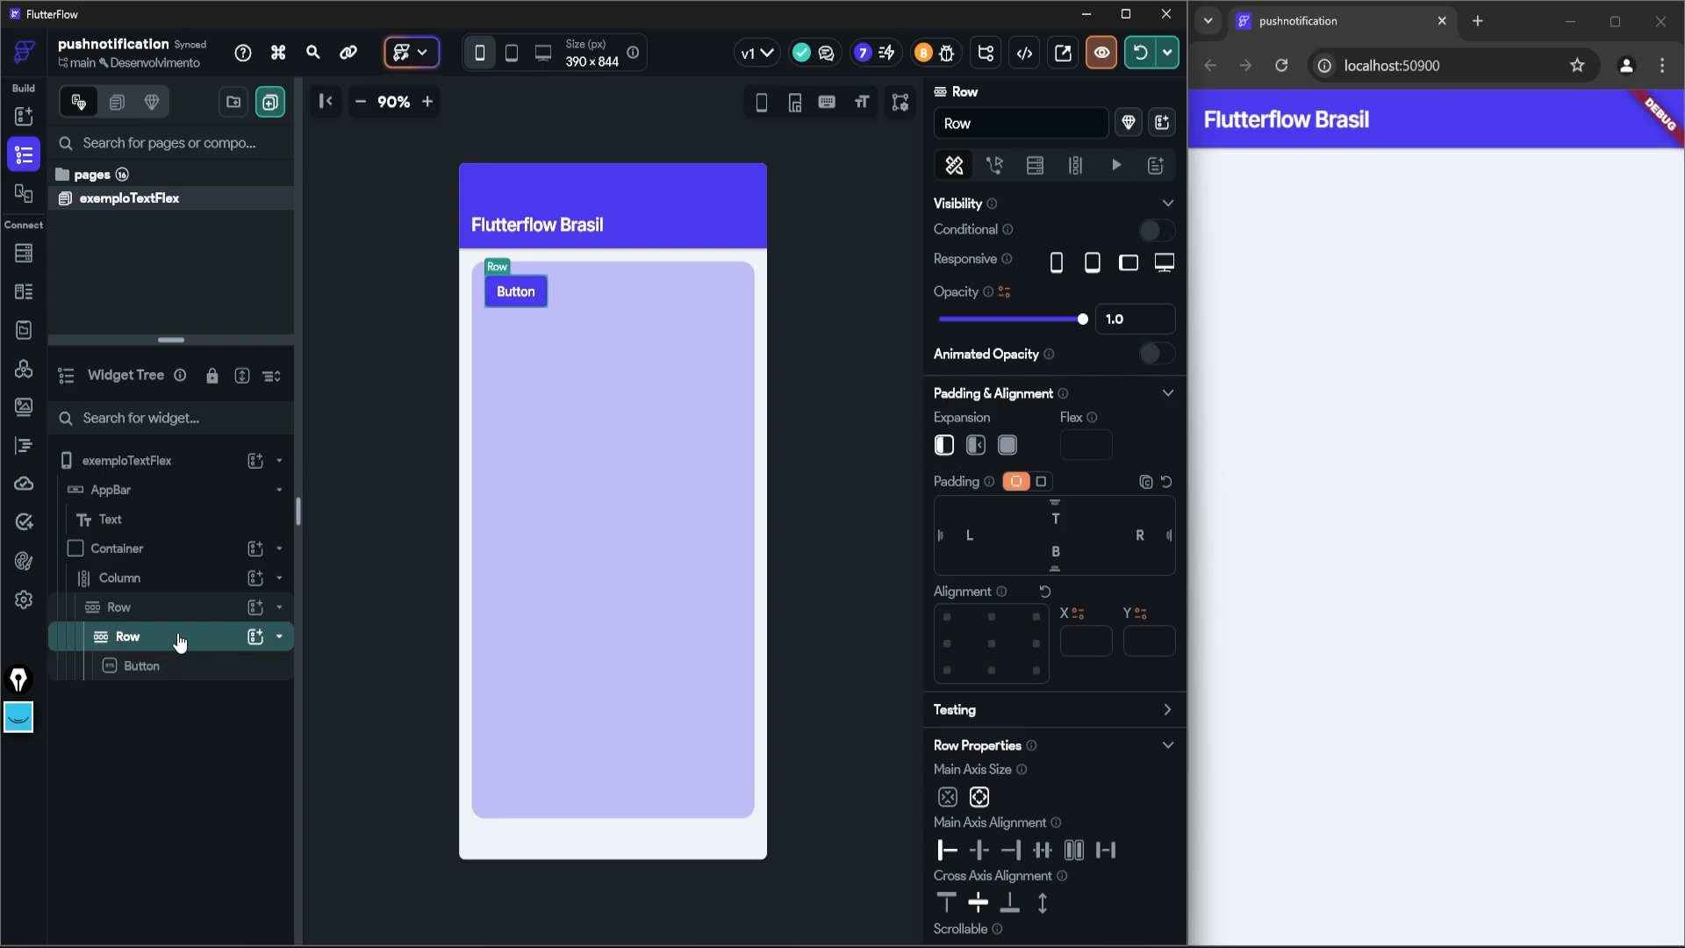
left_click(1006, 446)
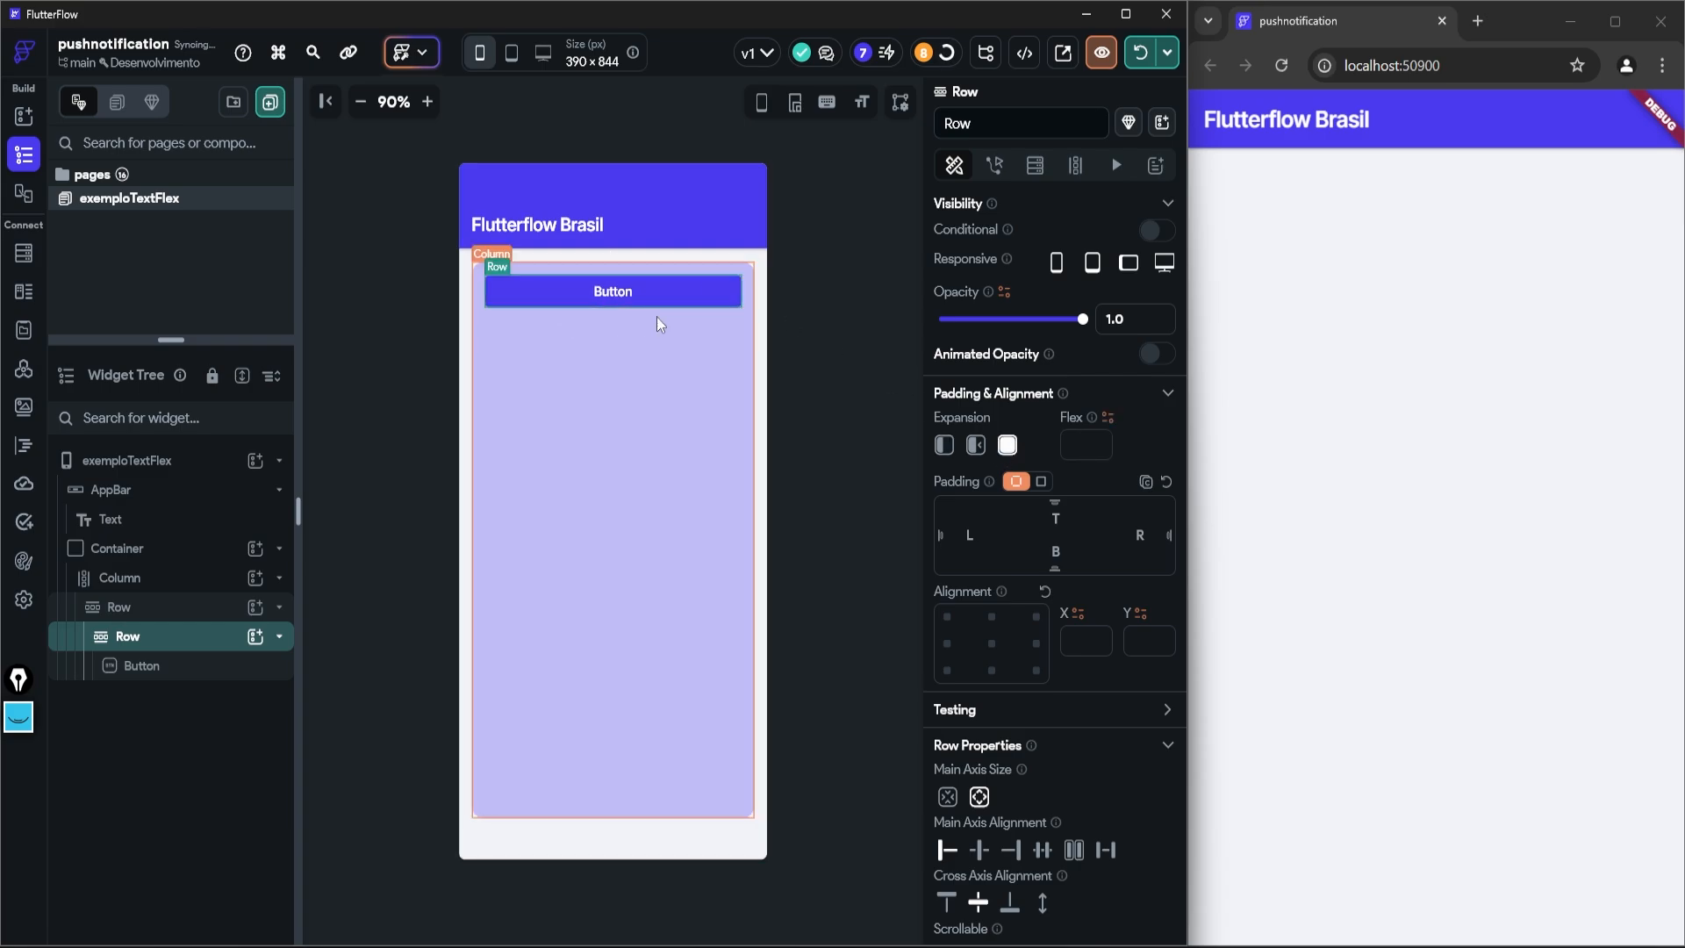
left_click(1142, 55)
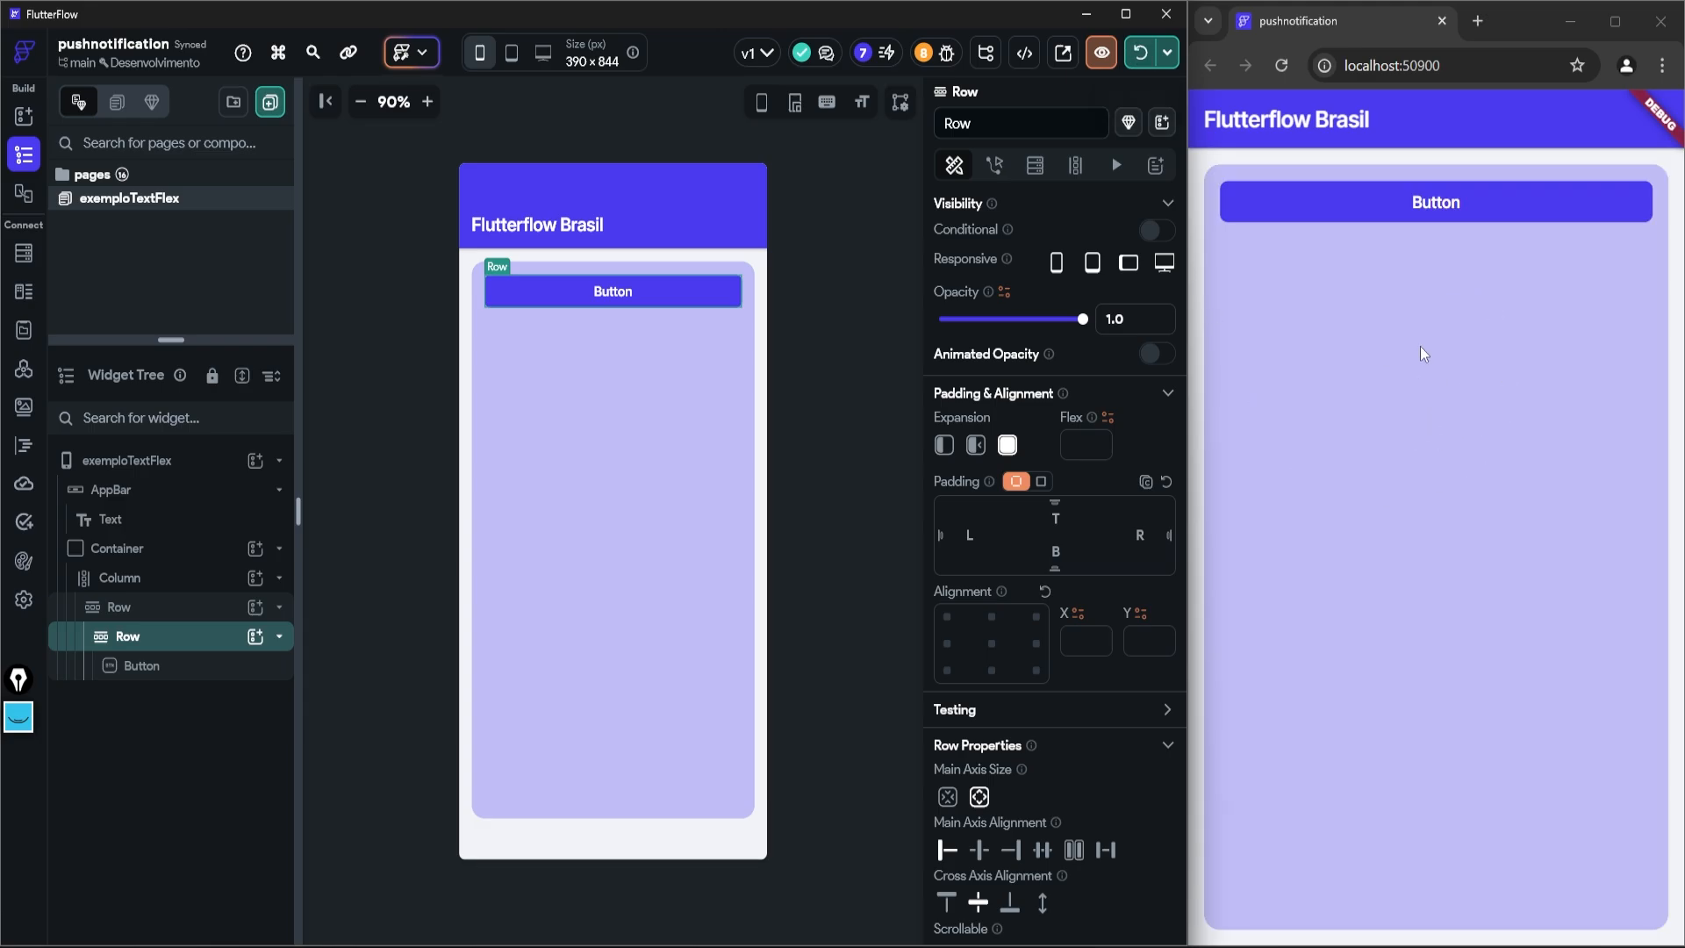
Remove the Button's expansion and duplicate the Button twice within the inner Row
left_click(204, 674)
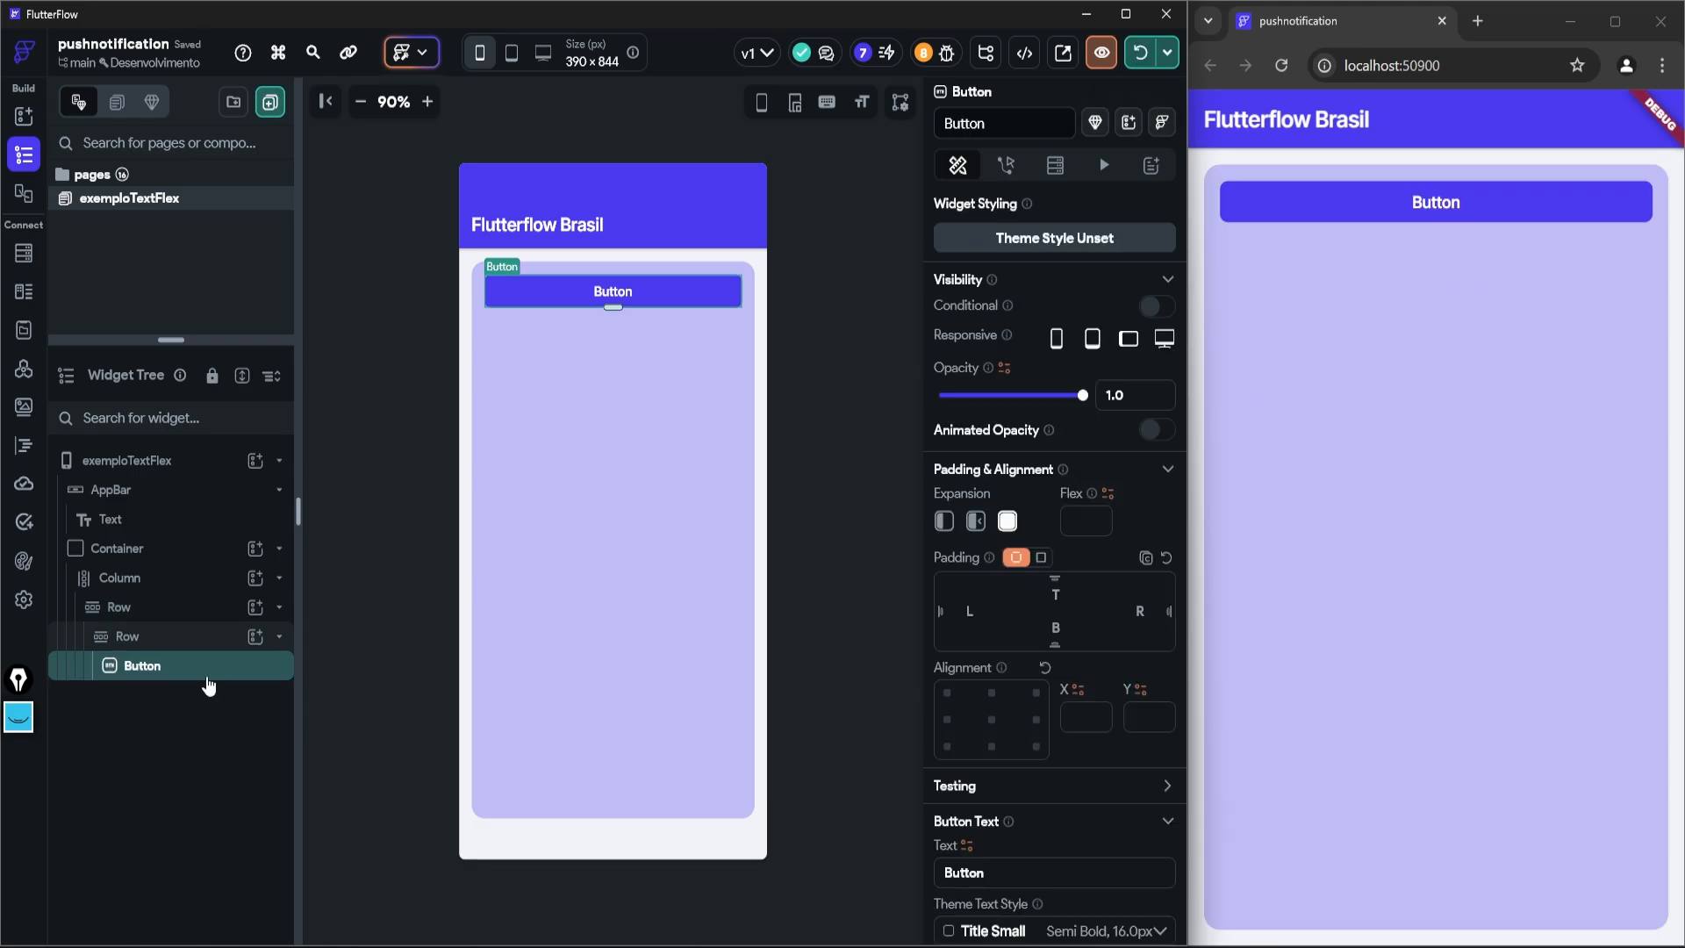
left_click(944, 521)
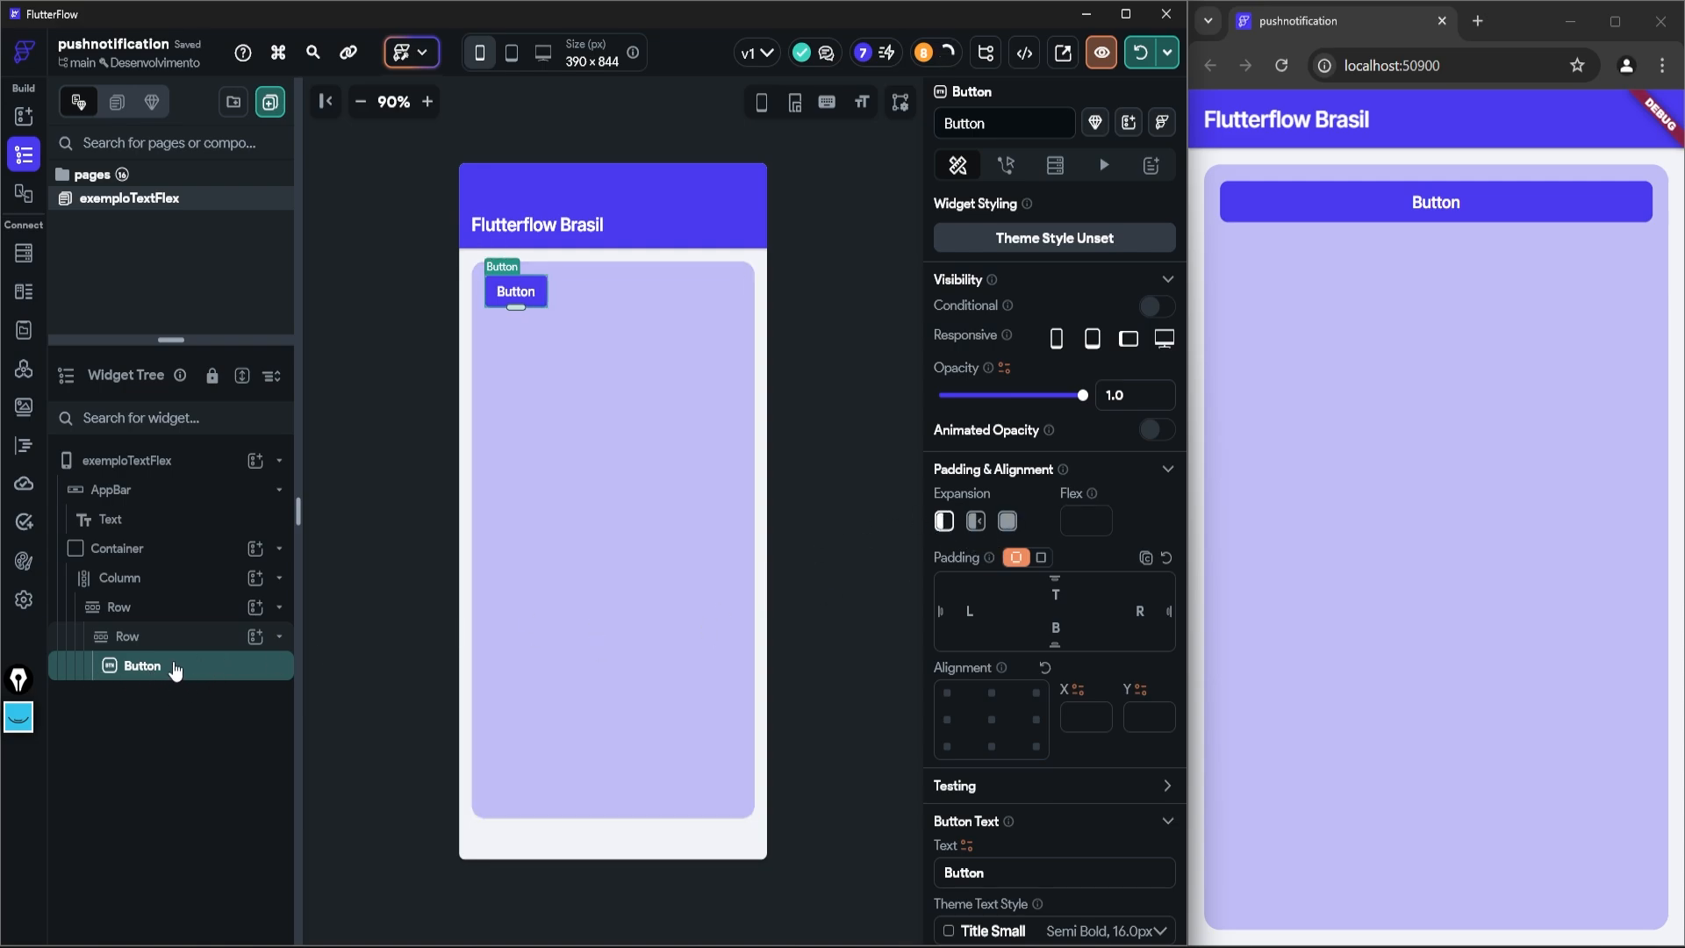
key("ctrl+d")
key("ctrl+d")
Add a Text widget to the inner Row and set its expansion to Expanded
left_click(157, 638)
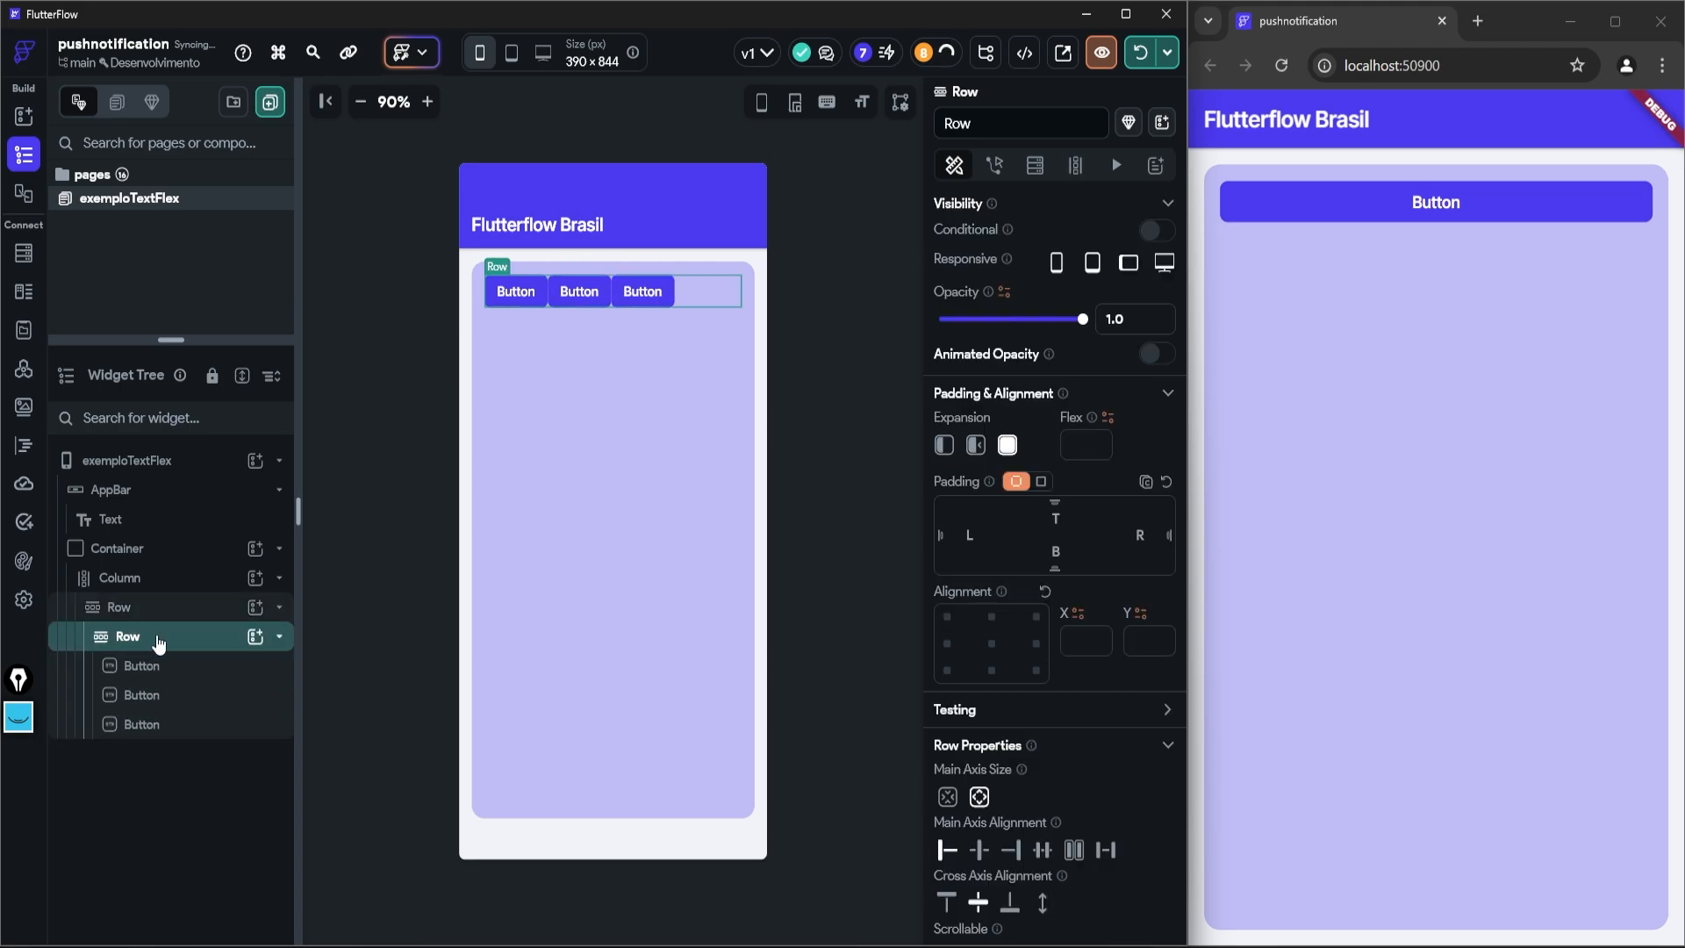
left_click(255, 636)
left_click(350, 653)
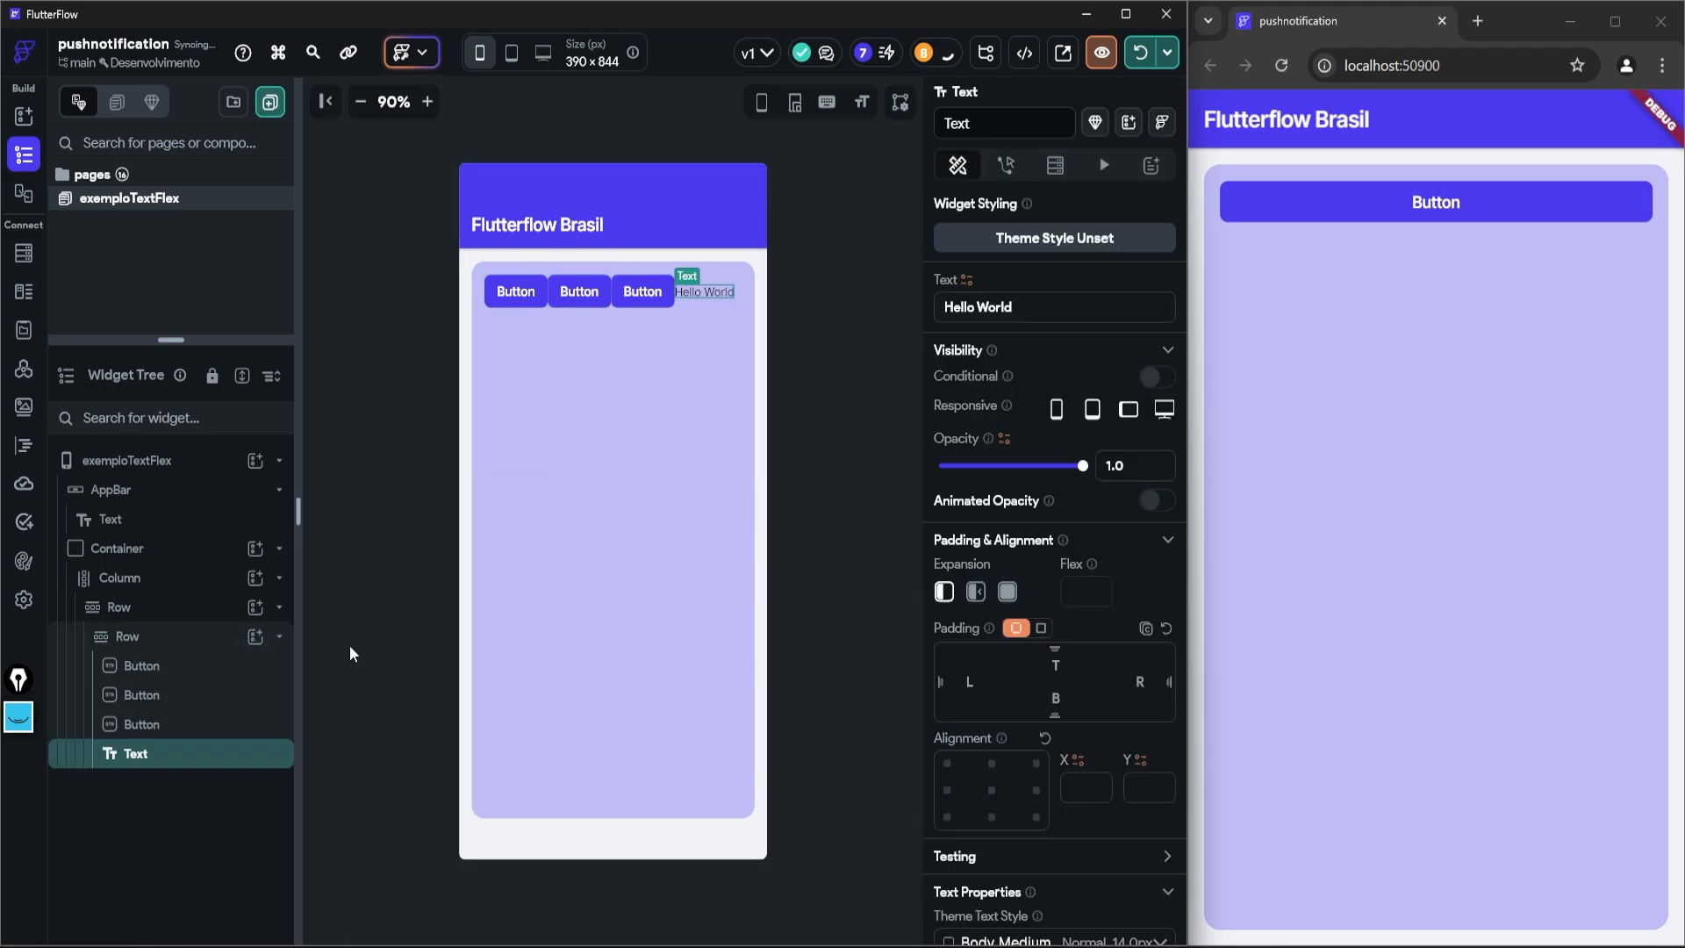
left_click(1007, 592)
Remove expansion from the inner Row holding the Buttons and Text, and hot reload the test app
left_click(132, 639)
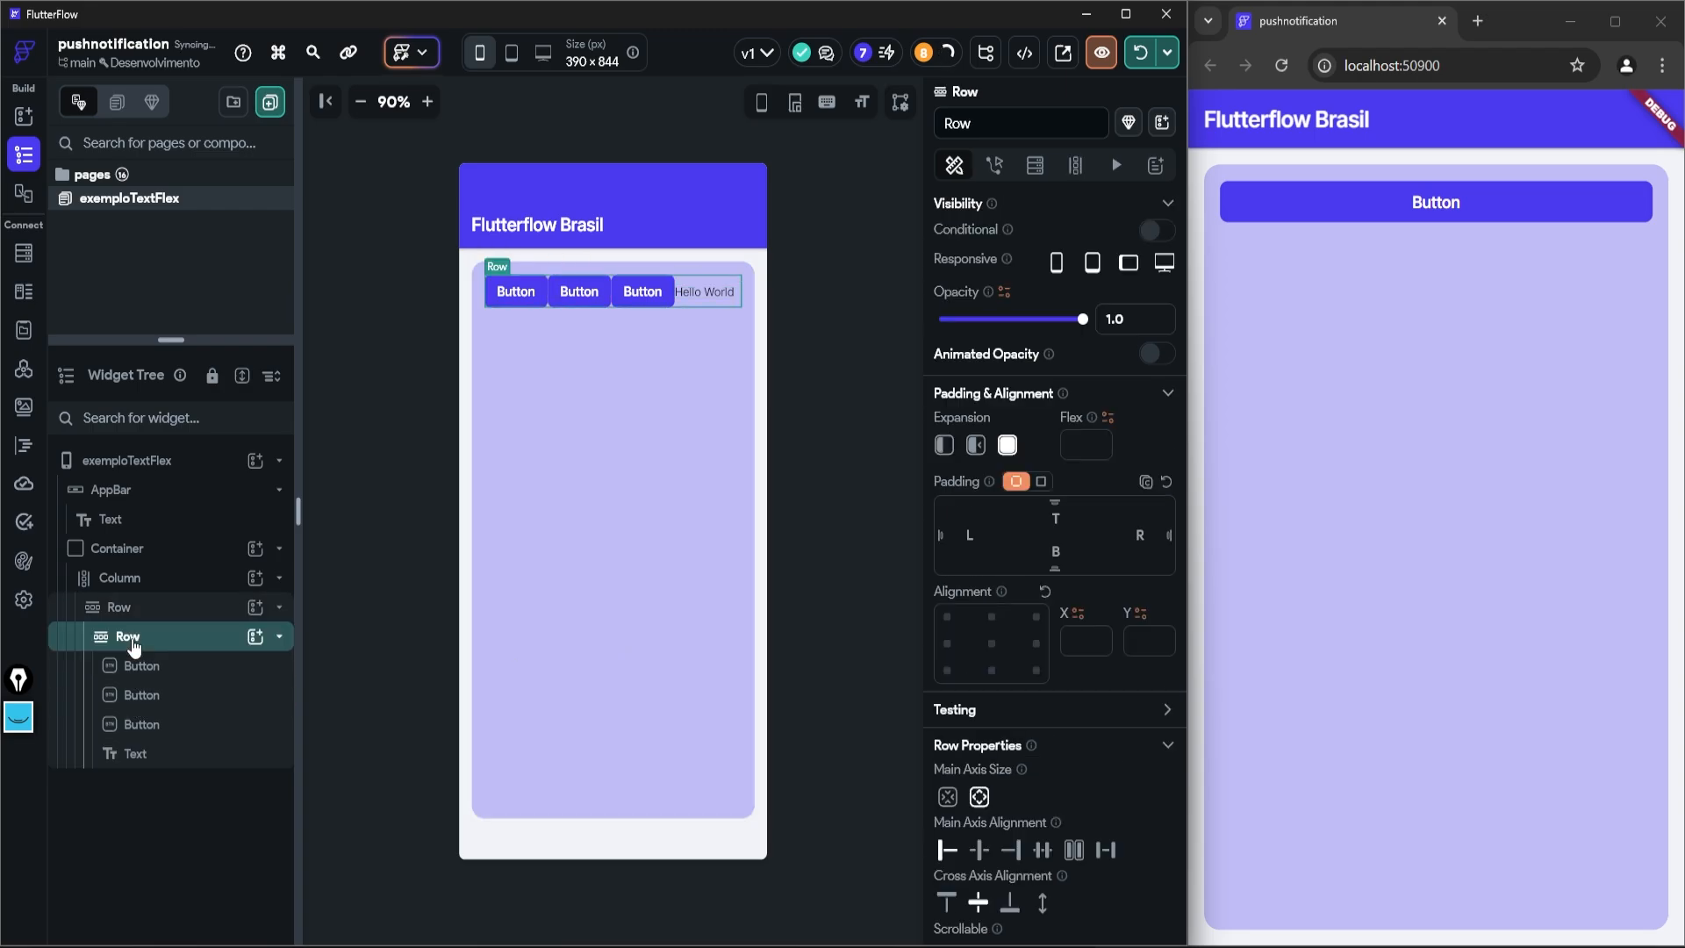
left_click(943, 446)
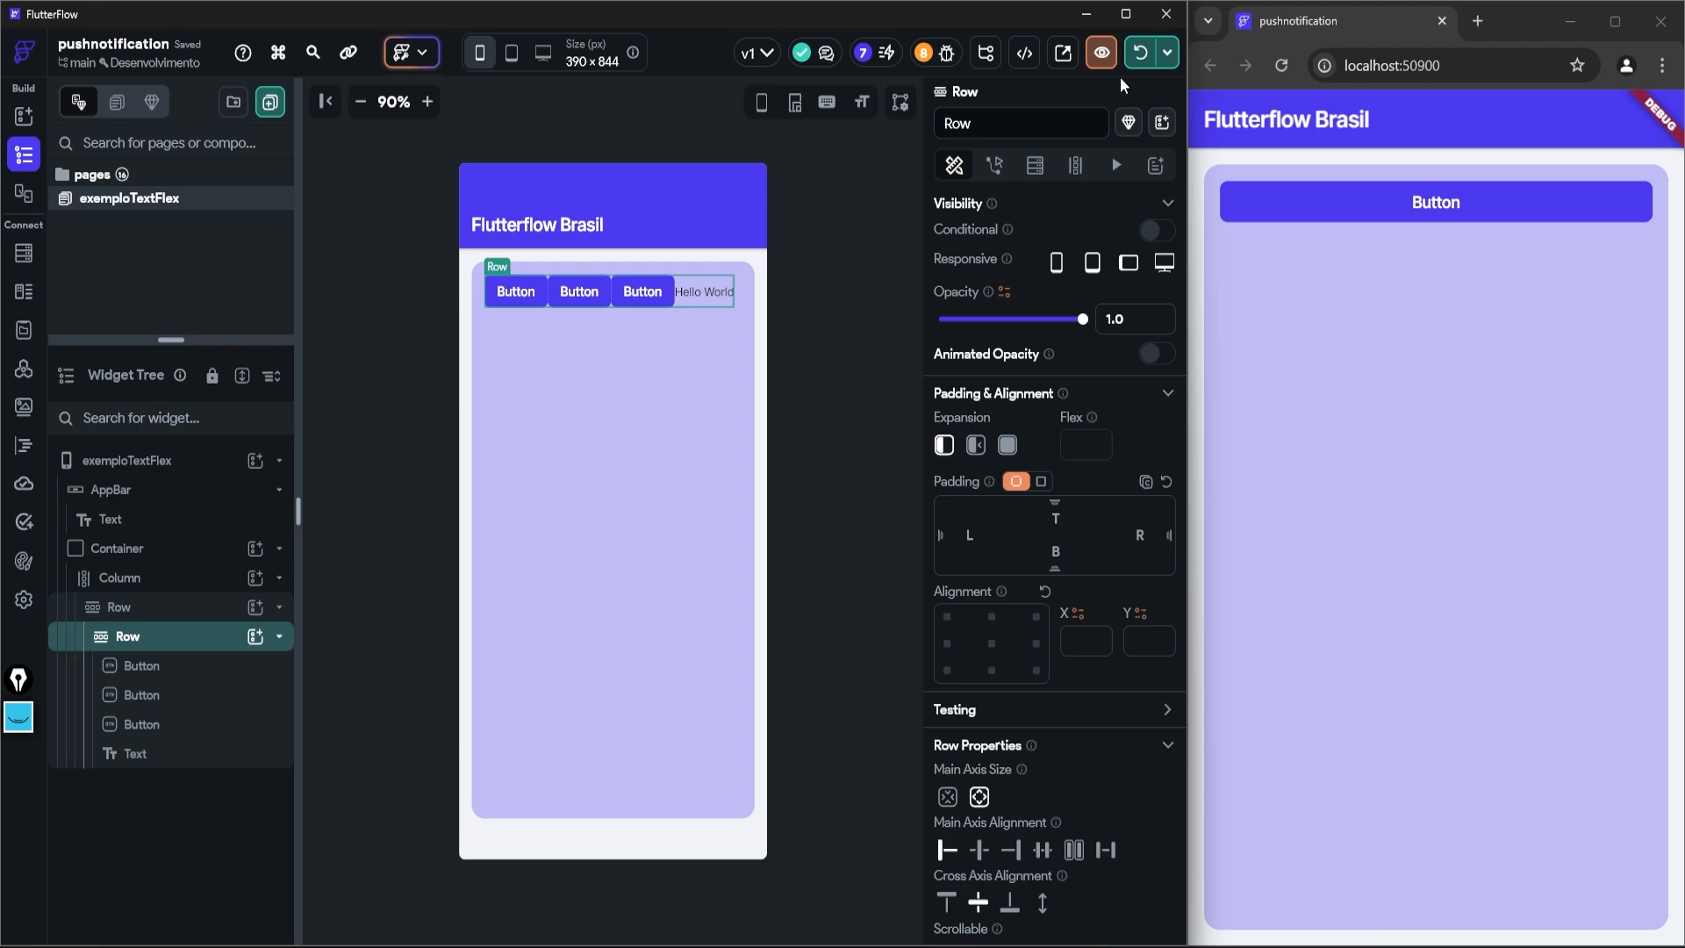
left_click(1140, 53)
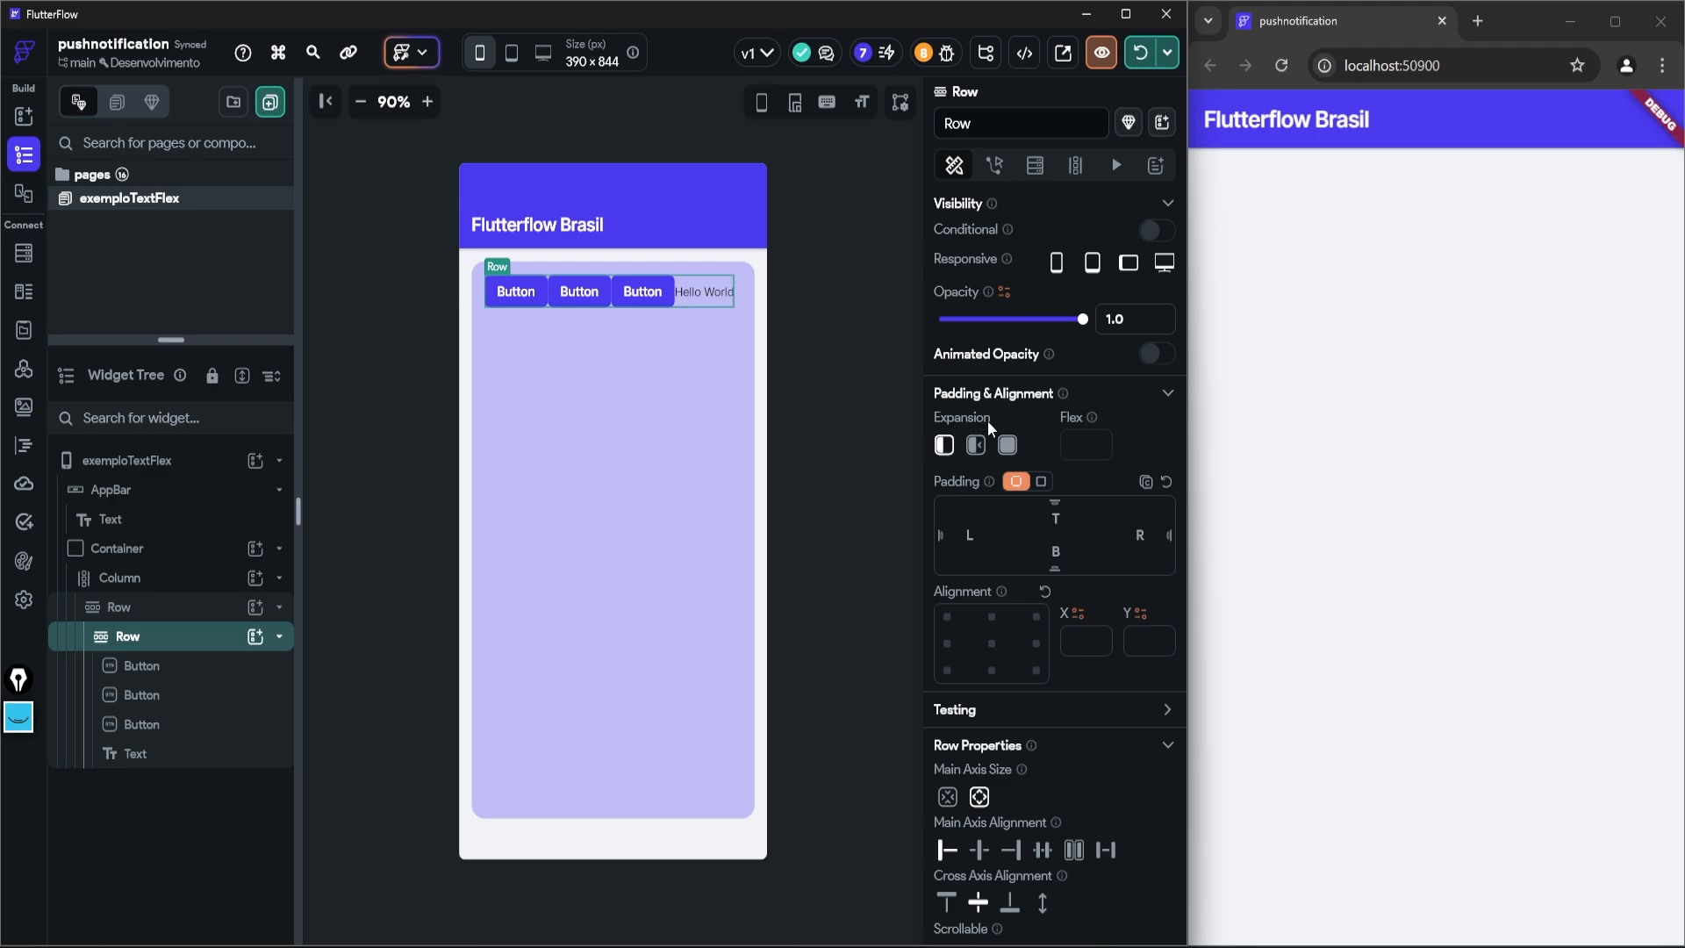
Delete the Hello World Text from the inner Row and hot reload the test app
left_click(693, 293)
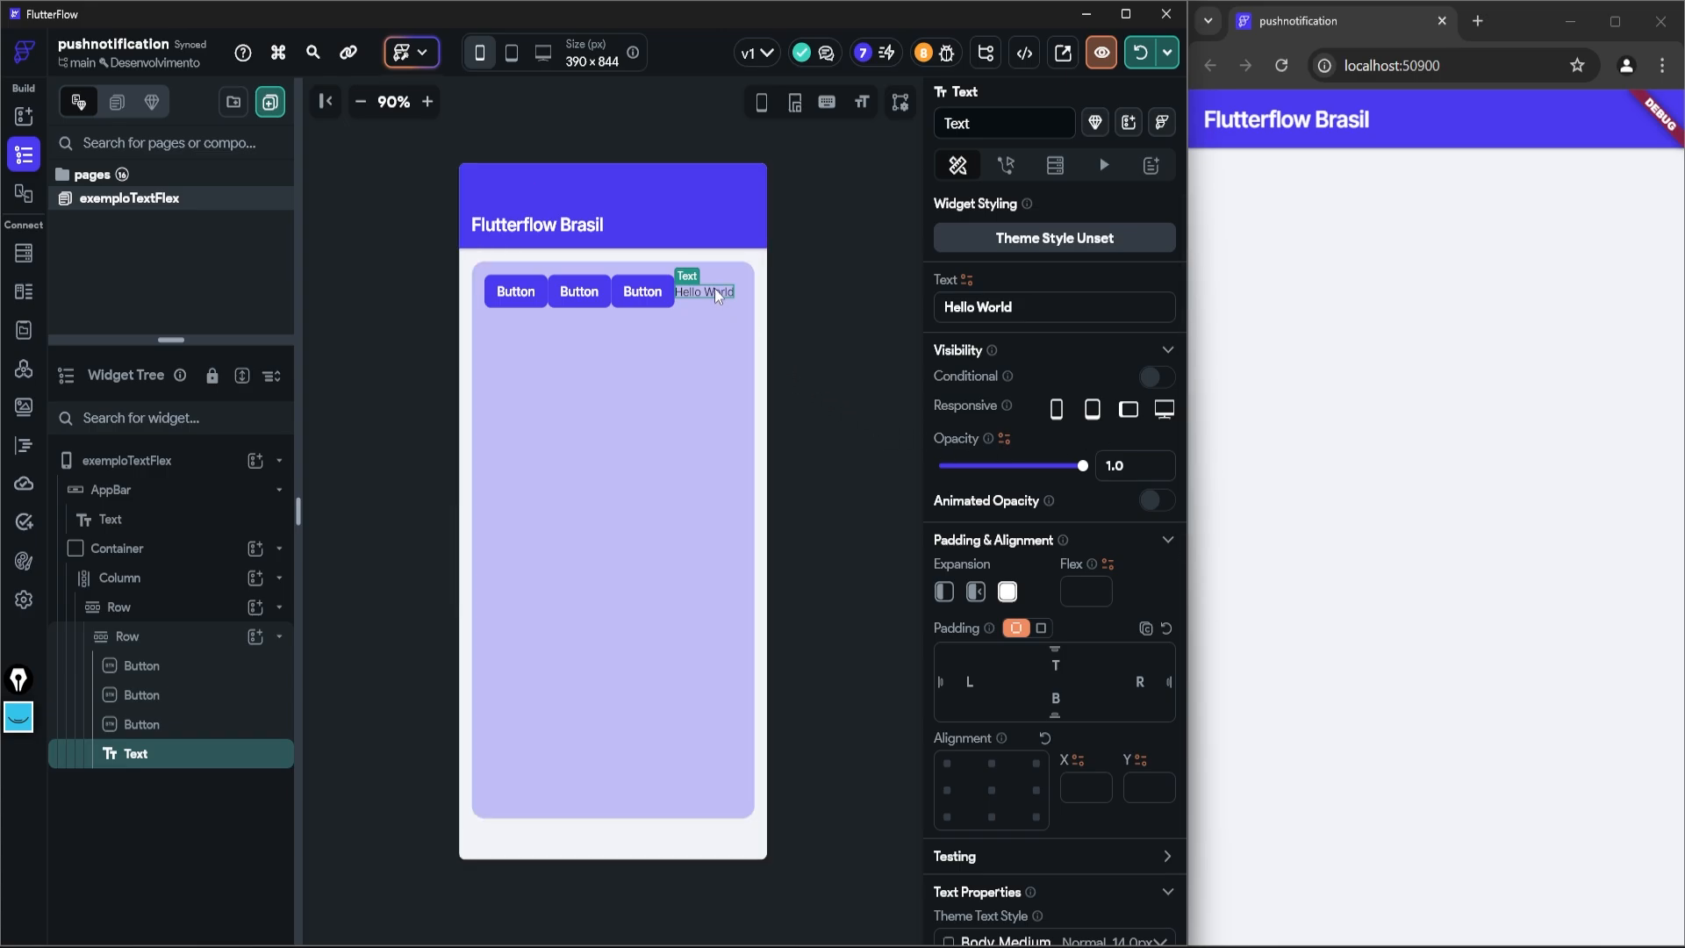
key("Delete")
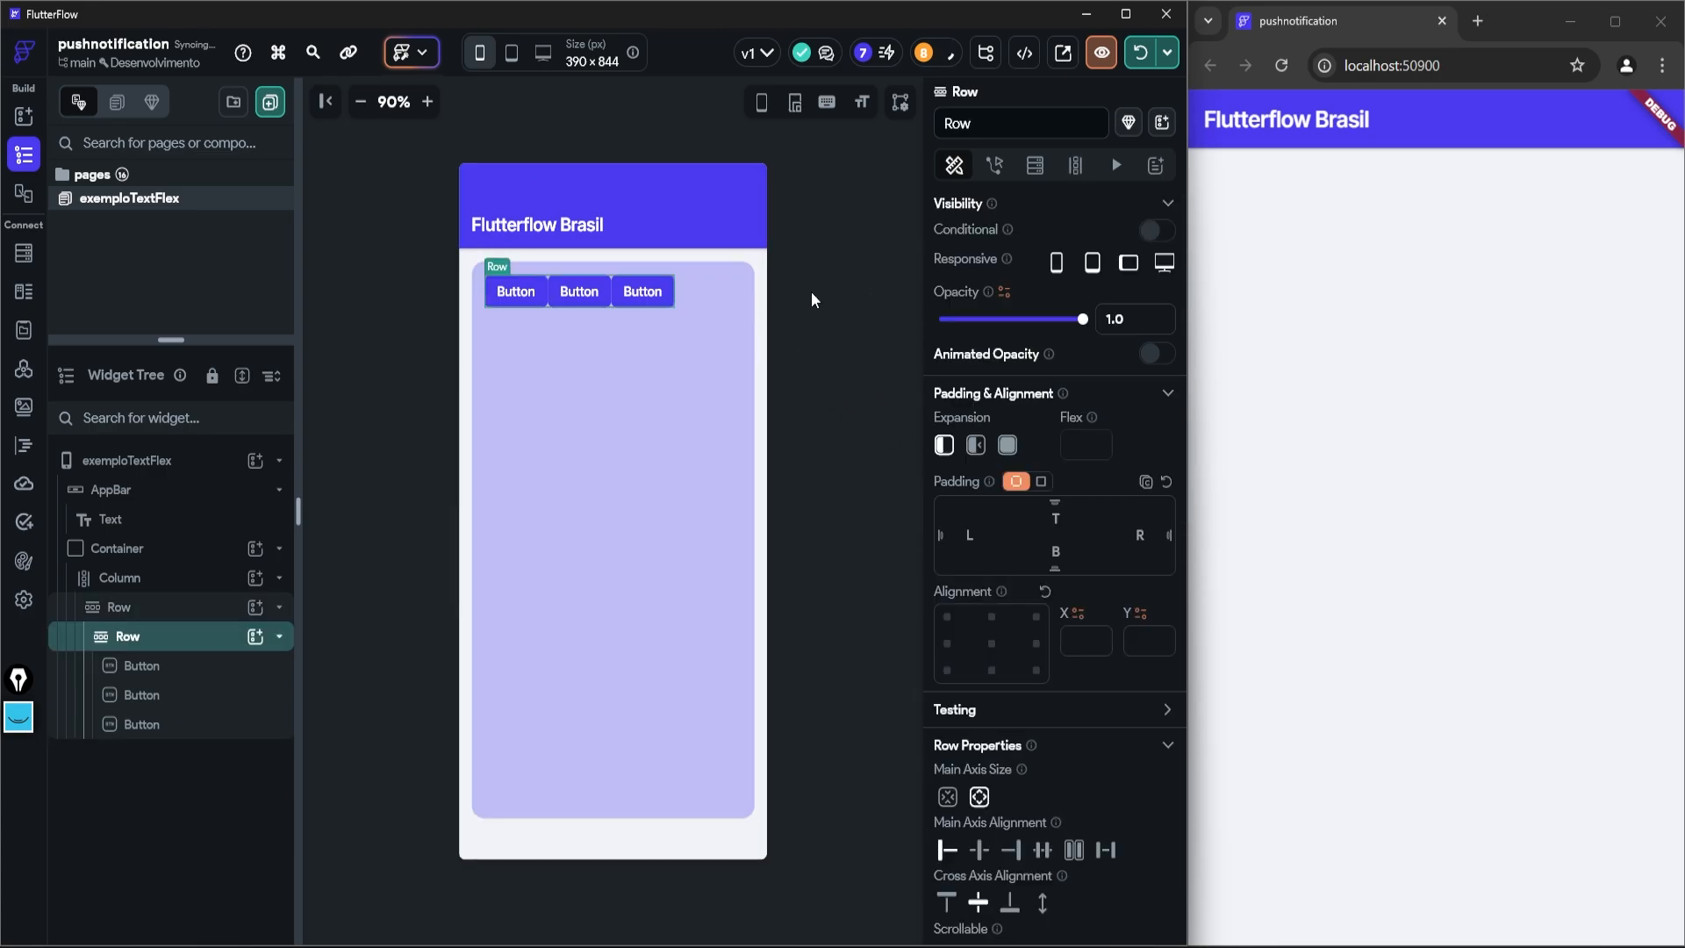
left_click(1141, 61)
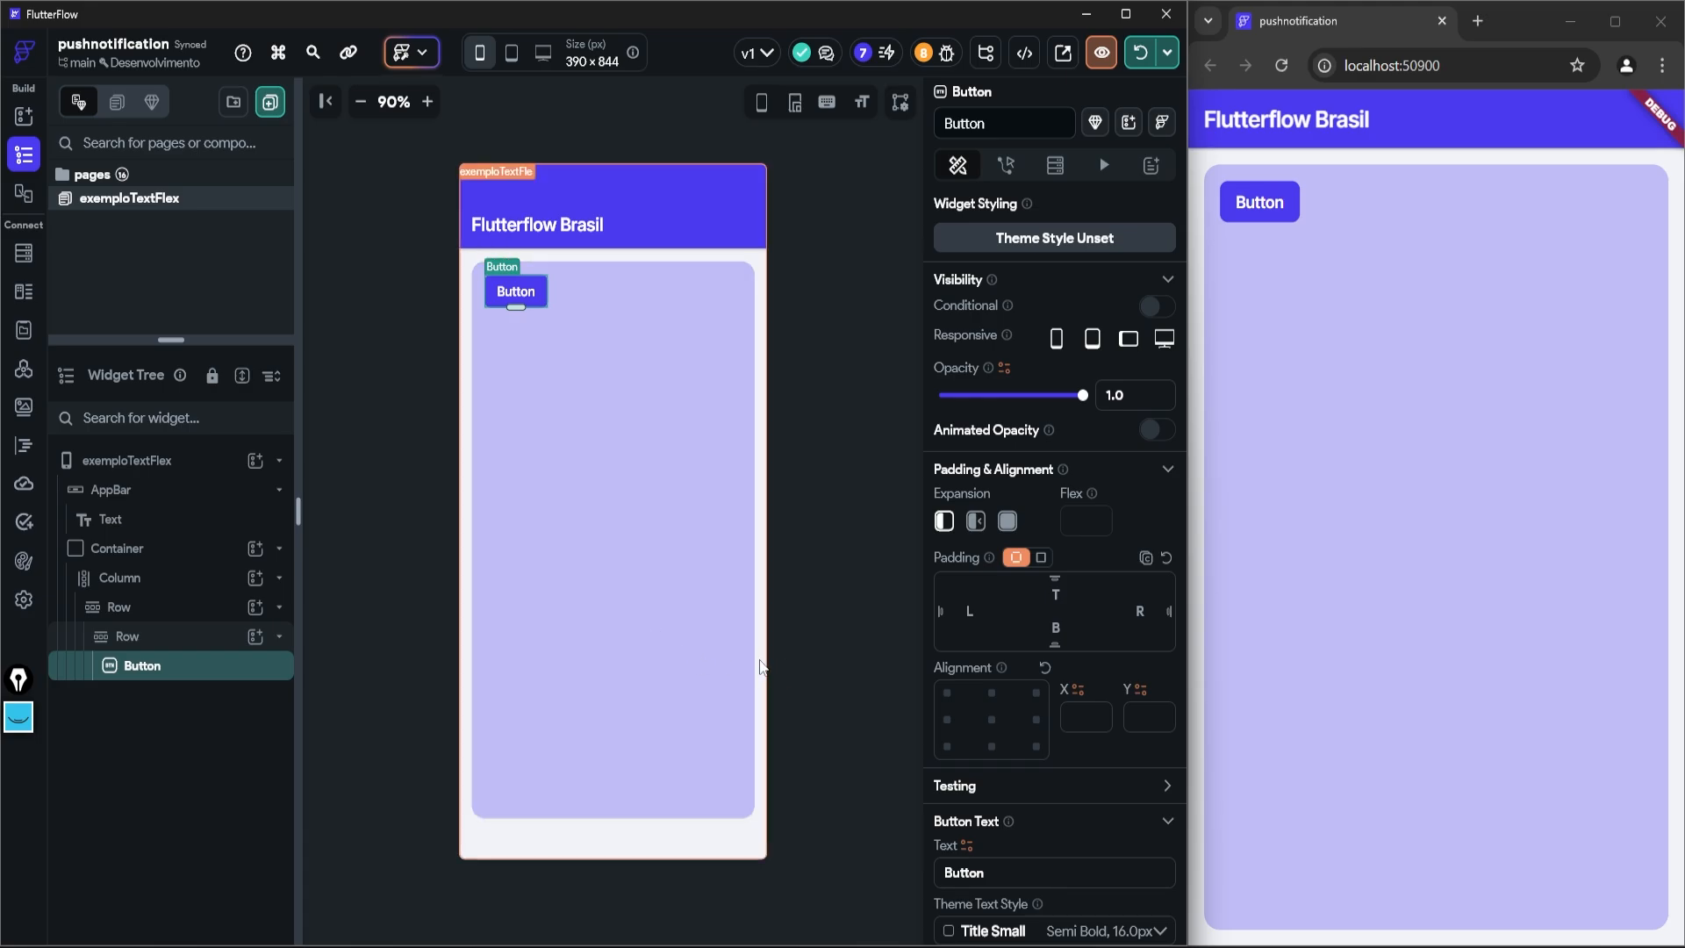
Set the Button's expansion to Expanded, and switch the inner Row's expansion to Flexible and finally to Expanded
left_click(1006, 525)
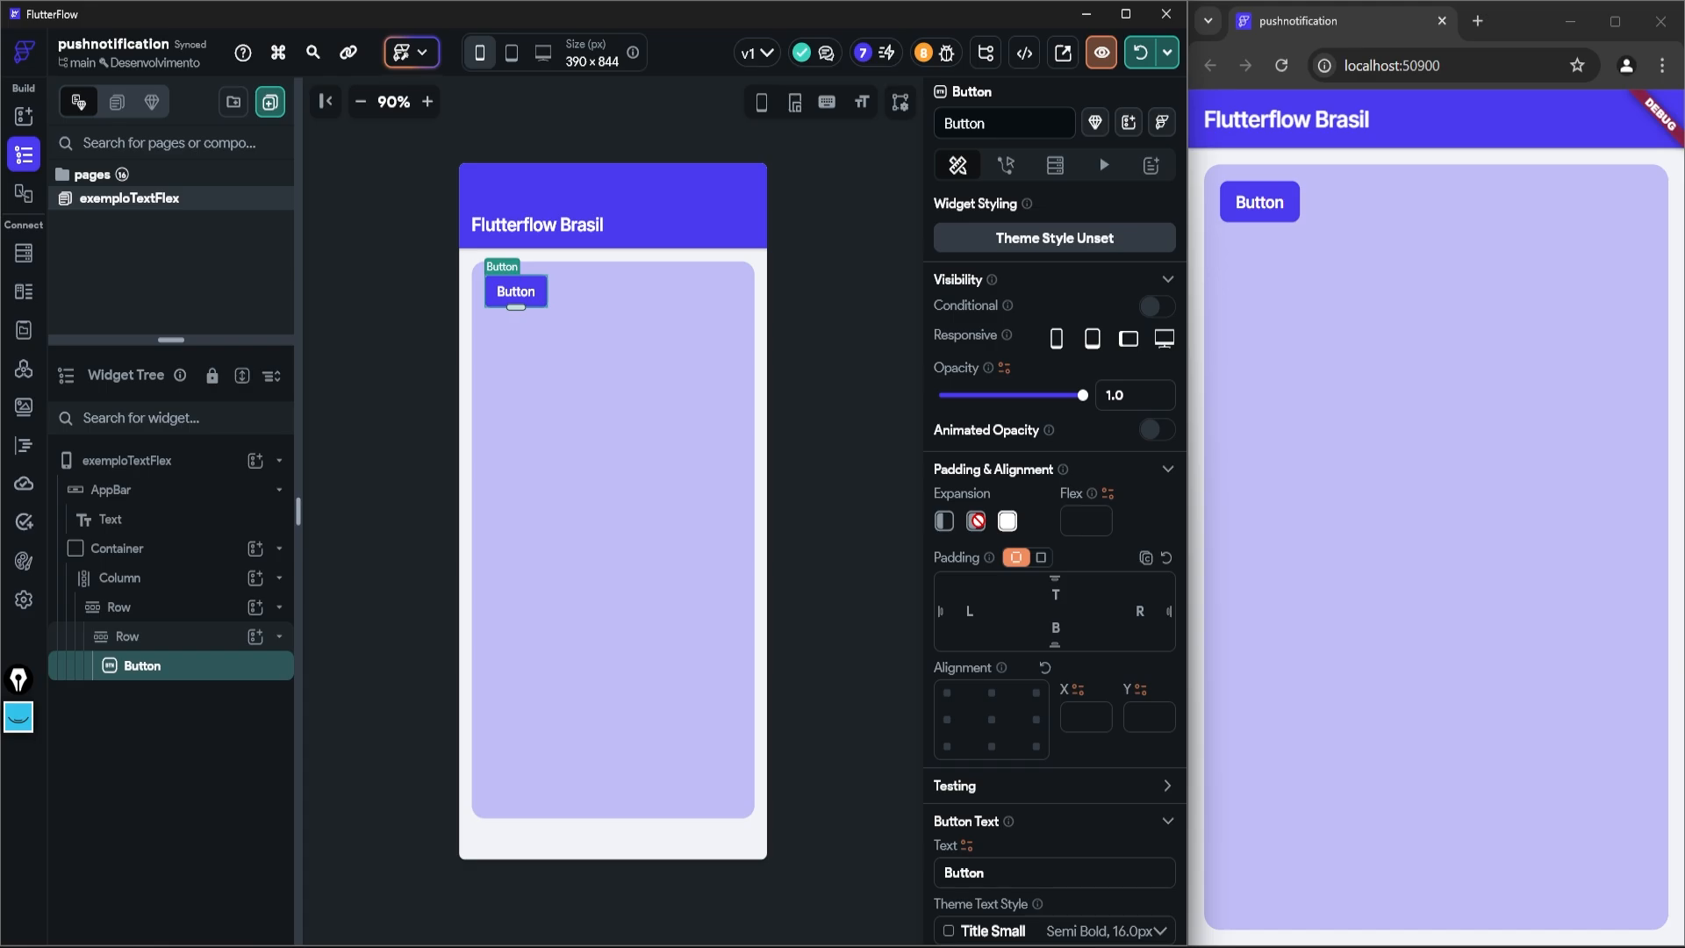
left_click(184, 636)
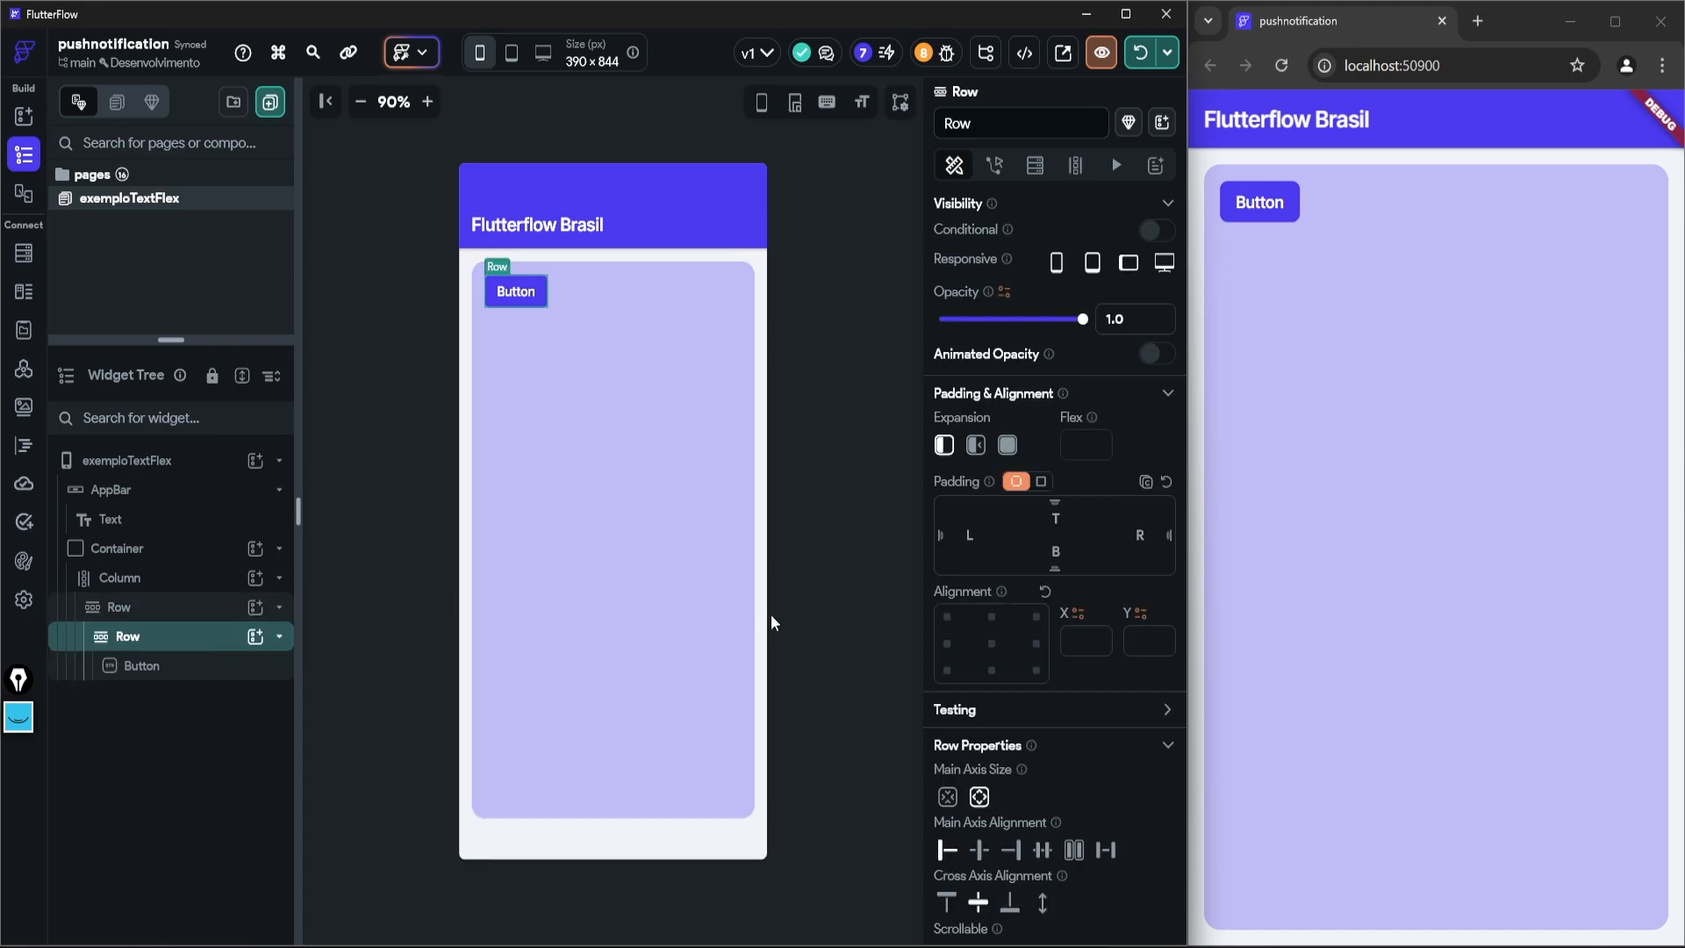
left_click(977, 446)
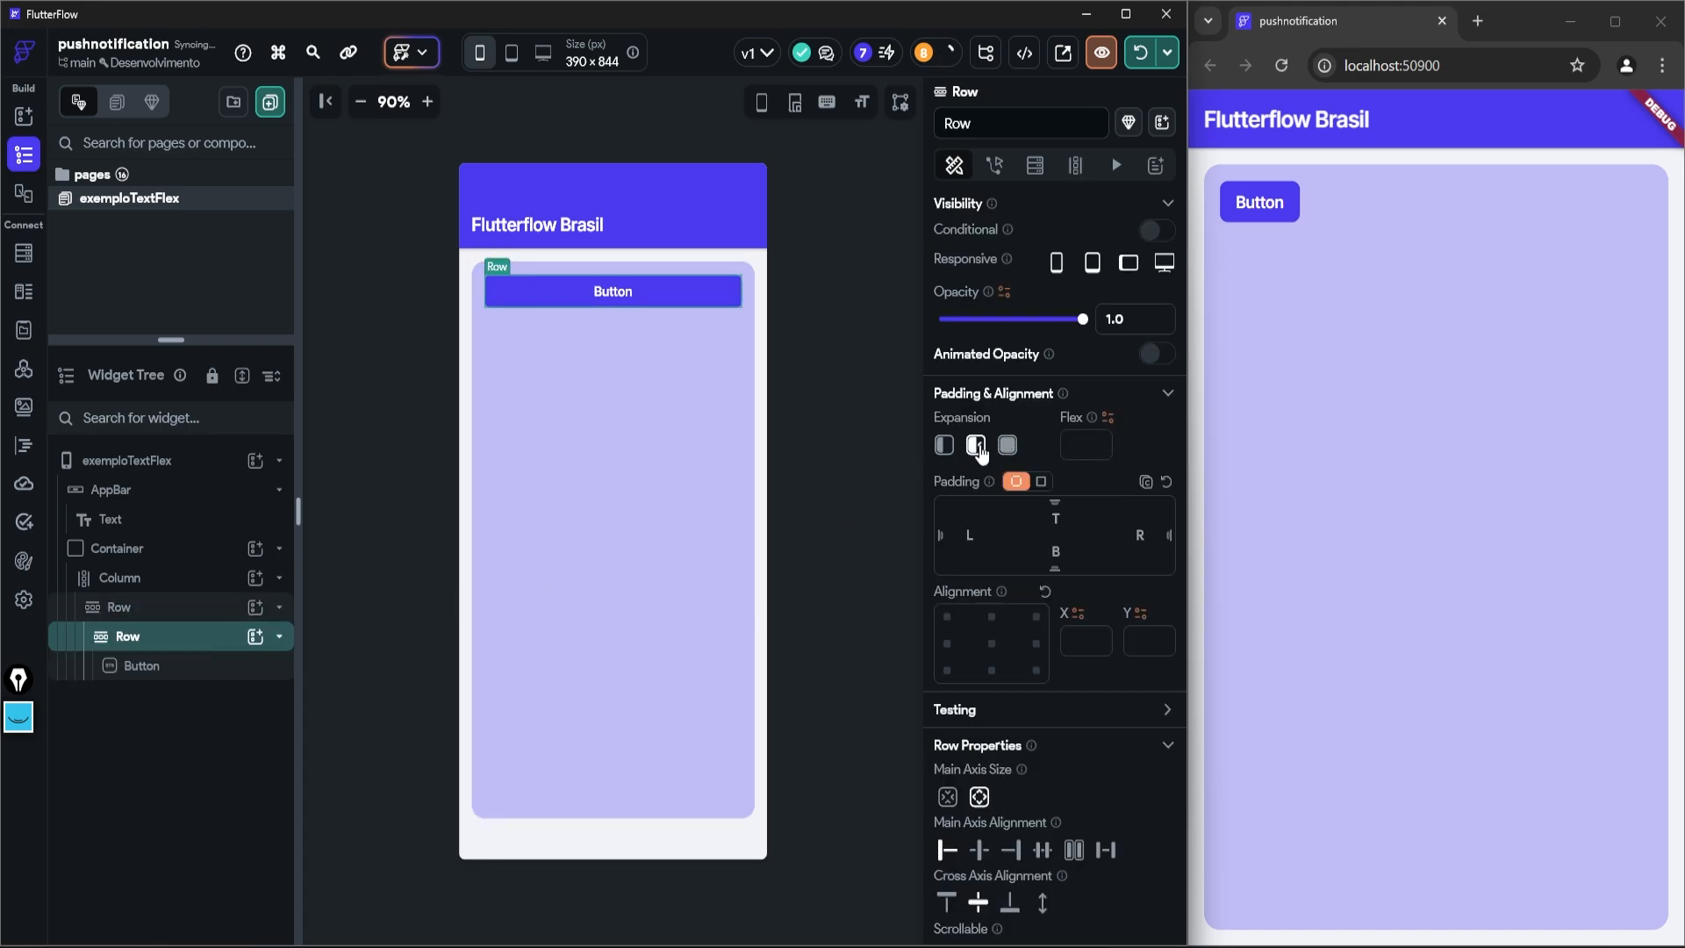
left_click(1009, 448)
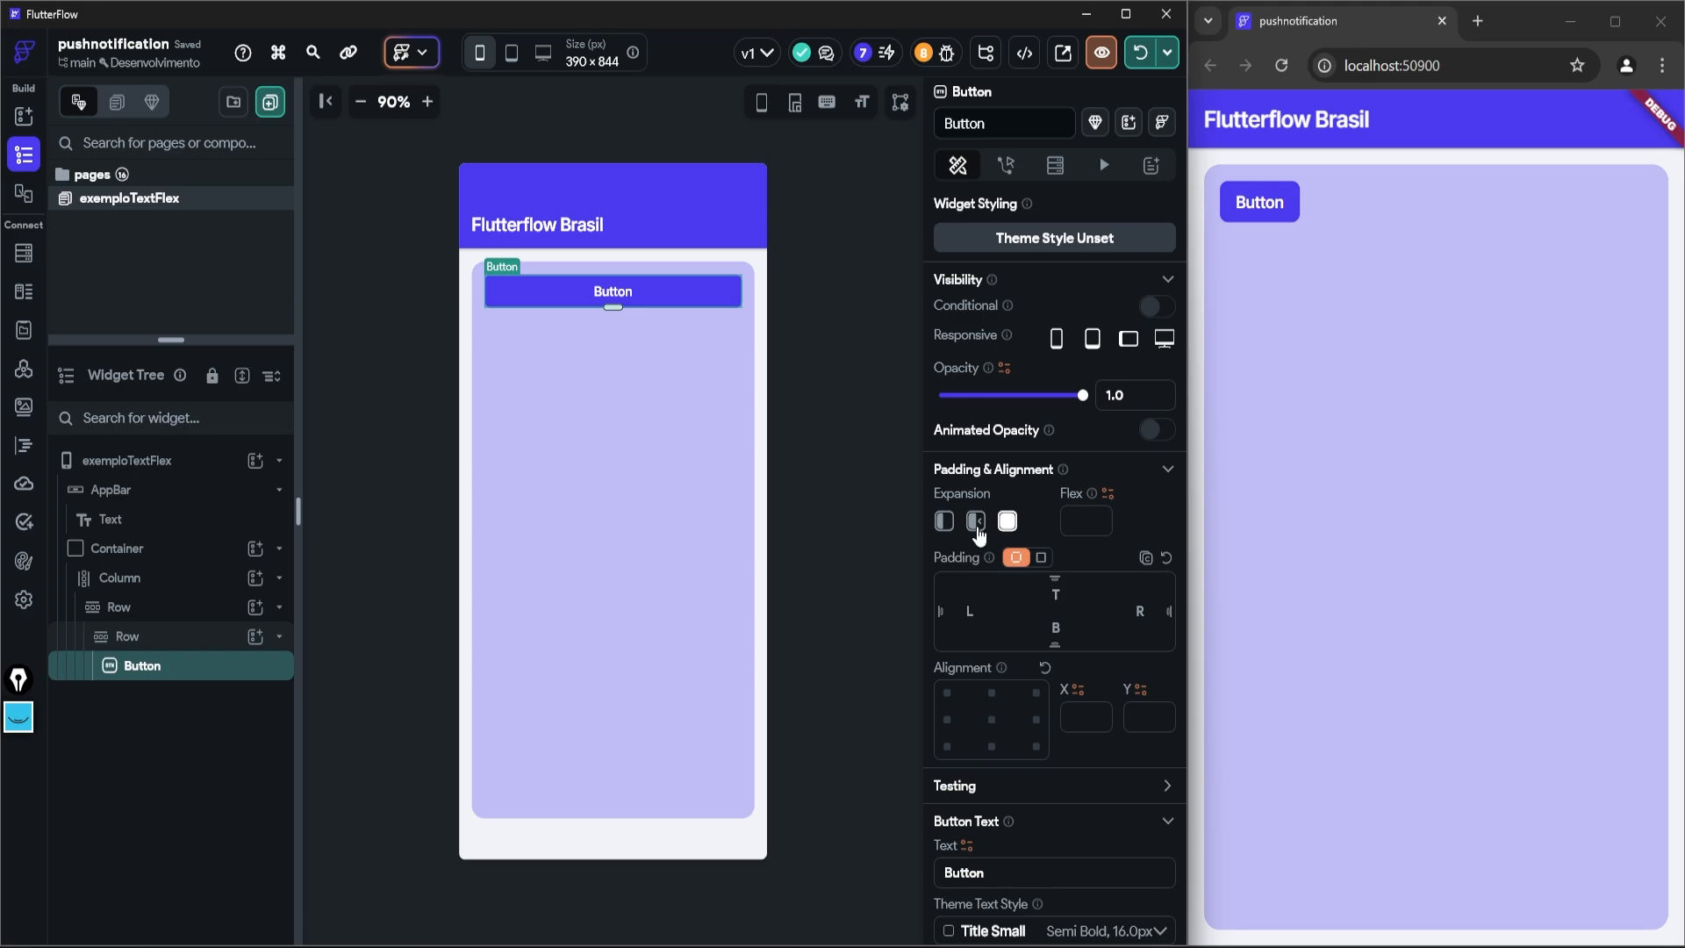
Set the Button to Flexible inside an inner Row without expansion, and test it by opening the project issues and hot reloading
left_click(980, 527)
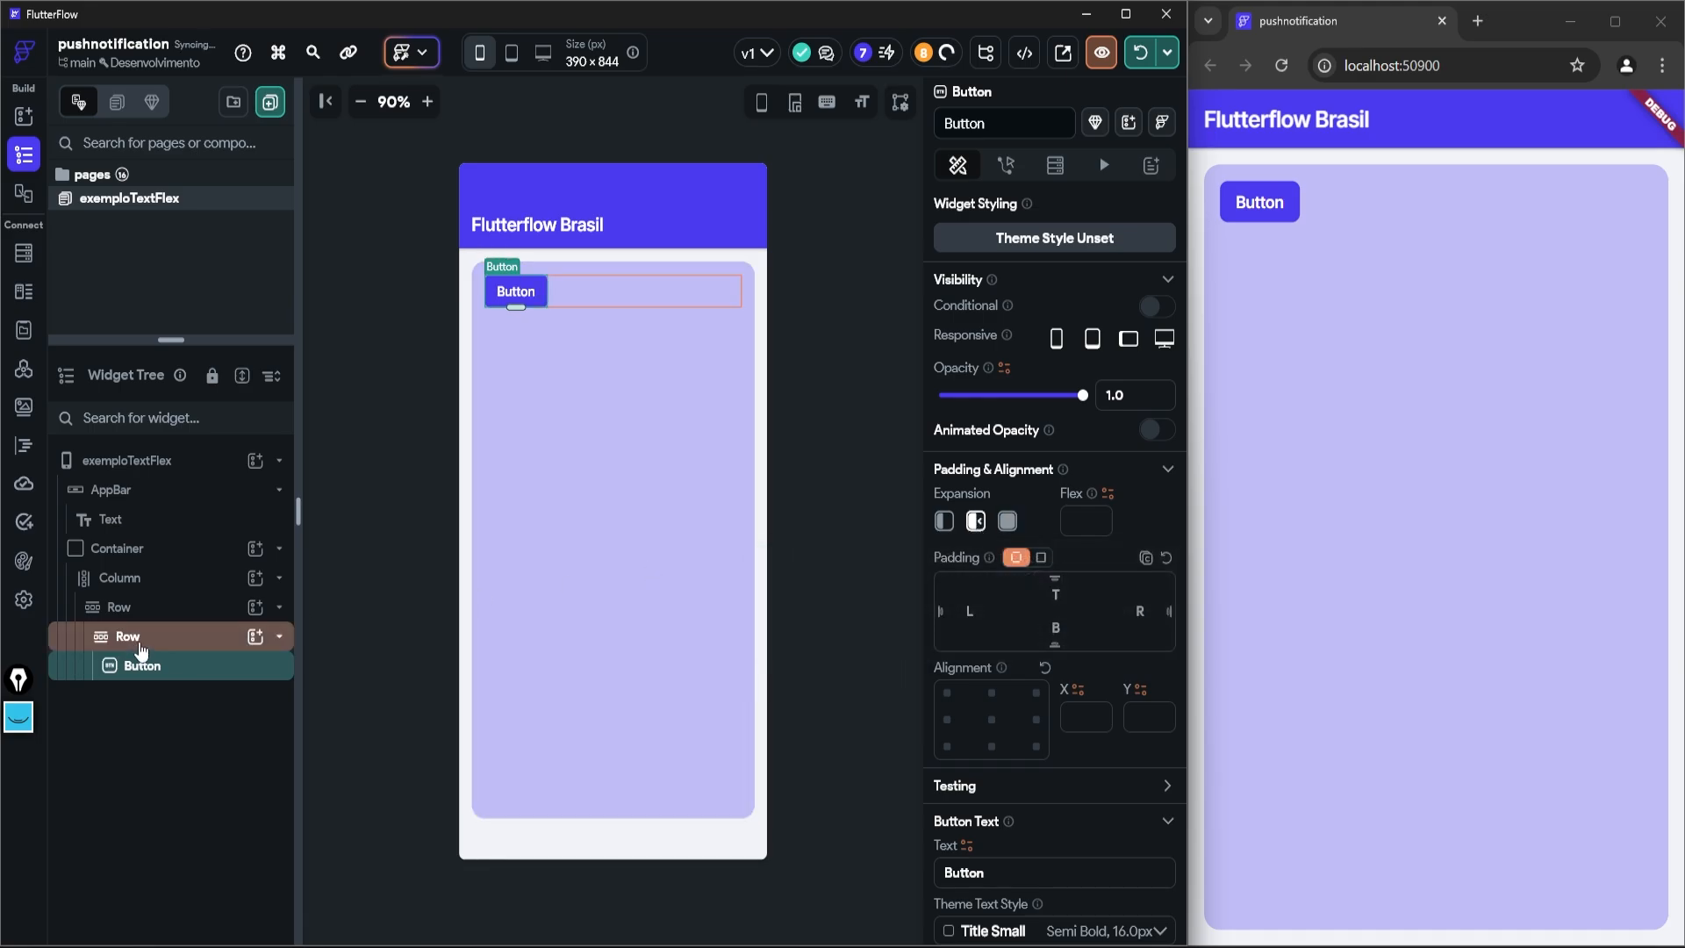
left_click(166, 641)
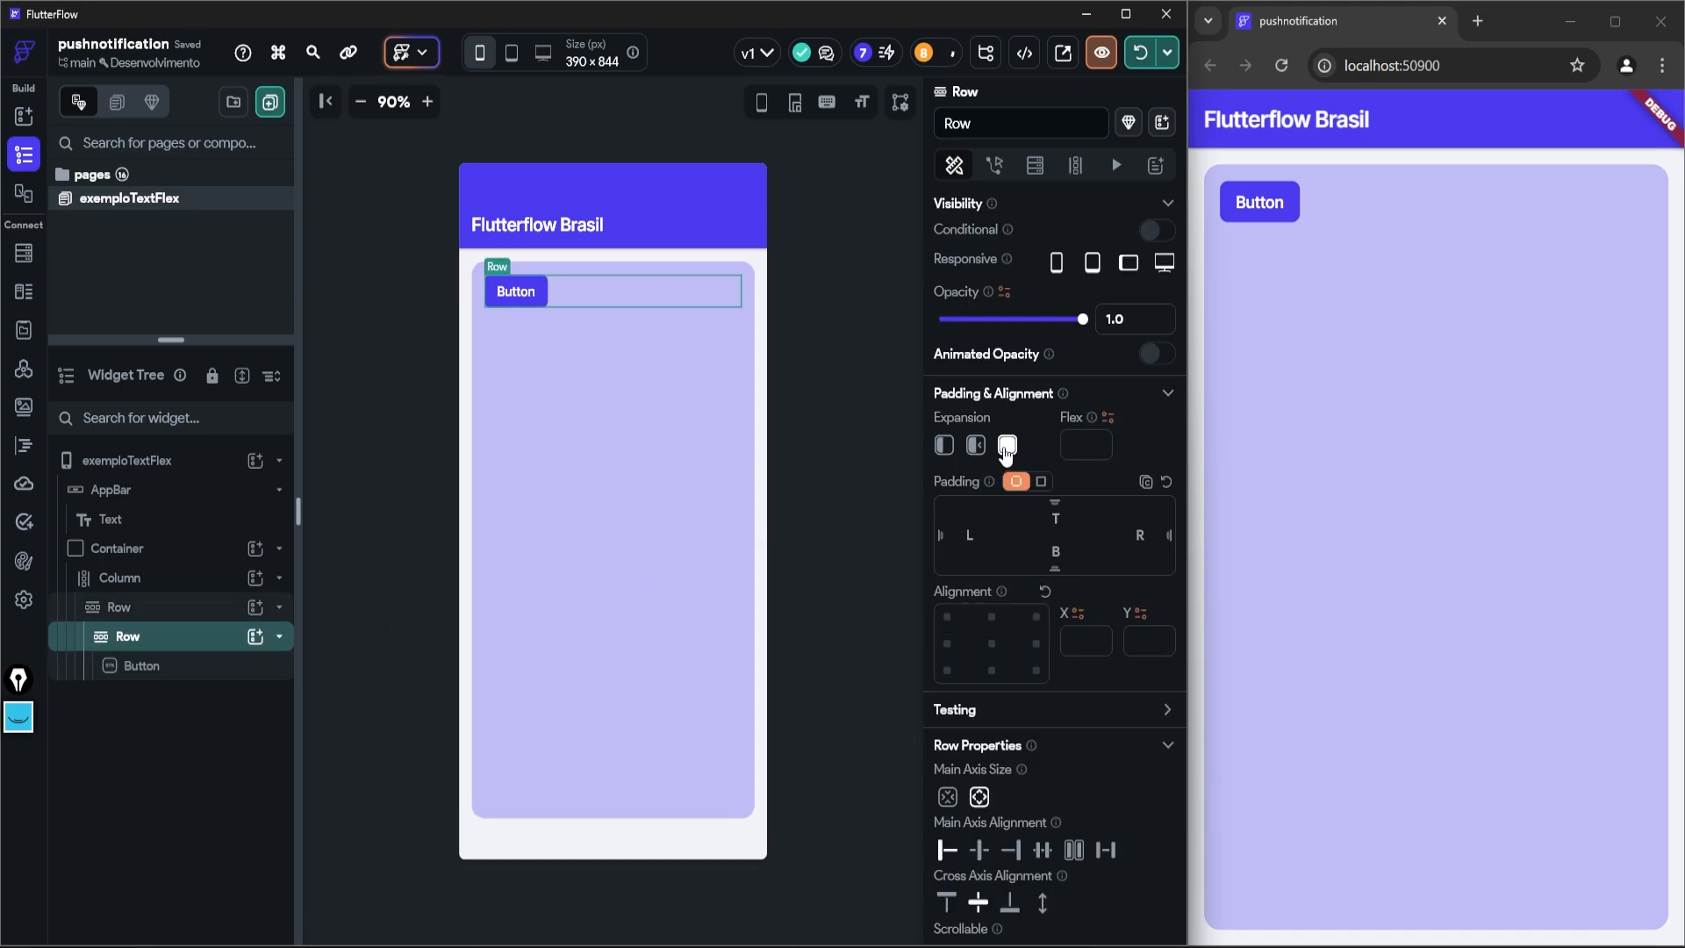
left_click(944, 447)
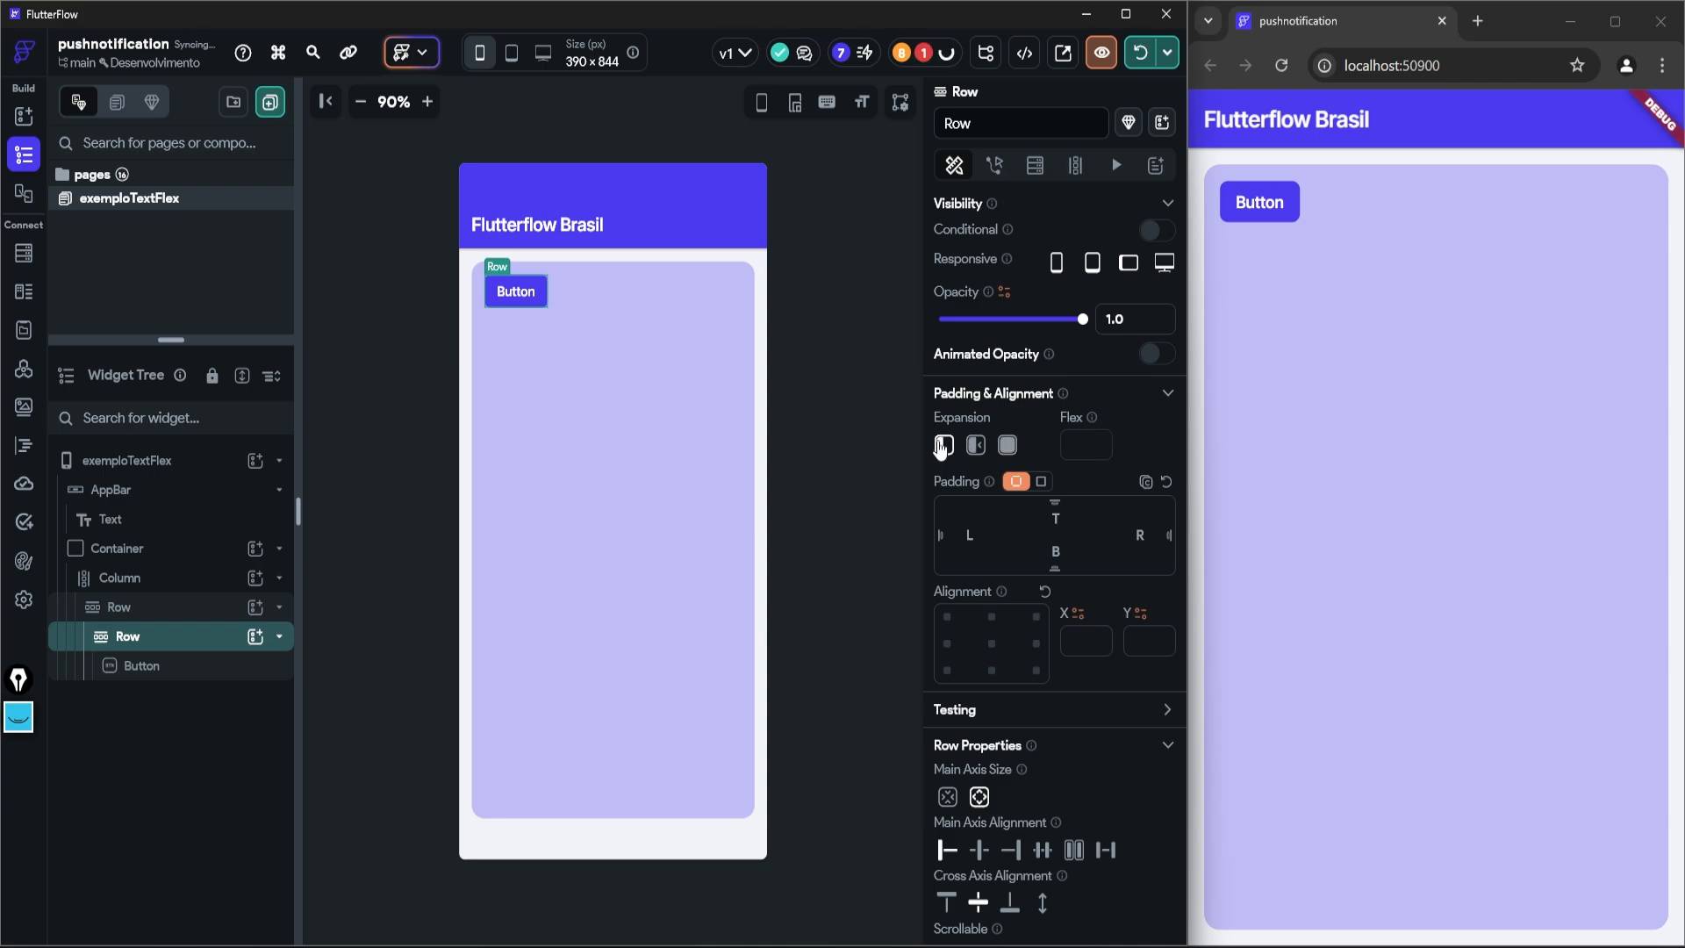
left_click(917, 58)
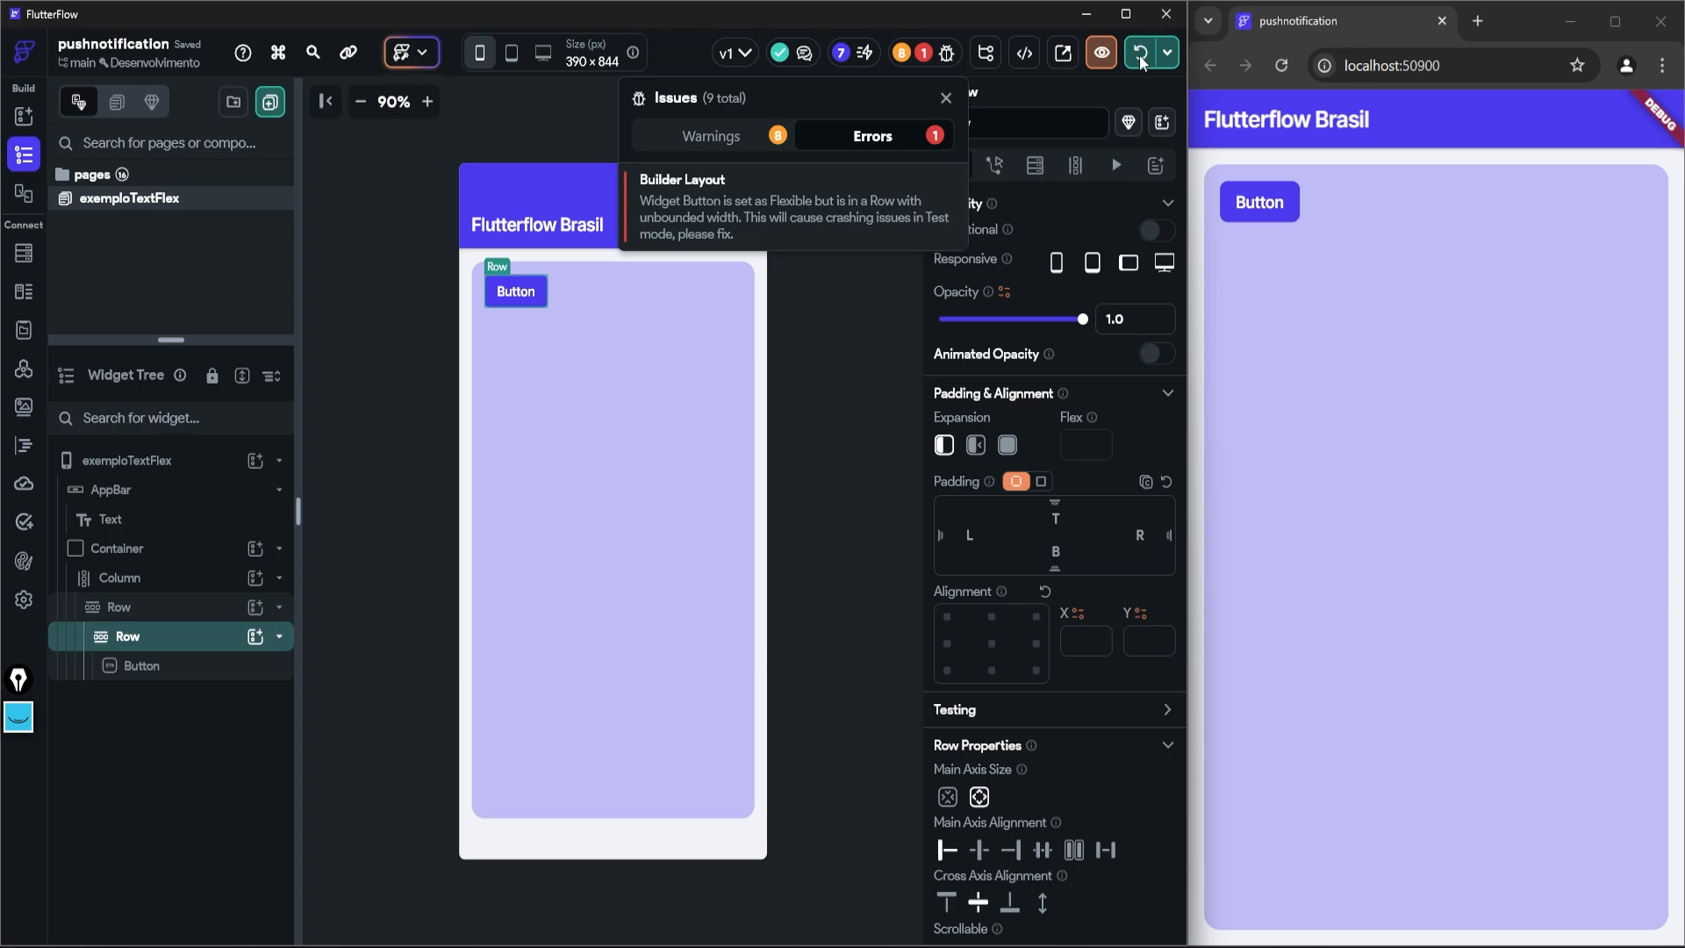
left_click(1139, 54)
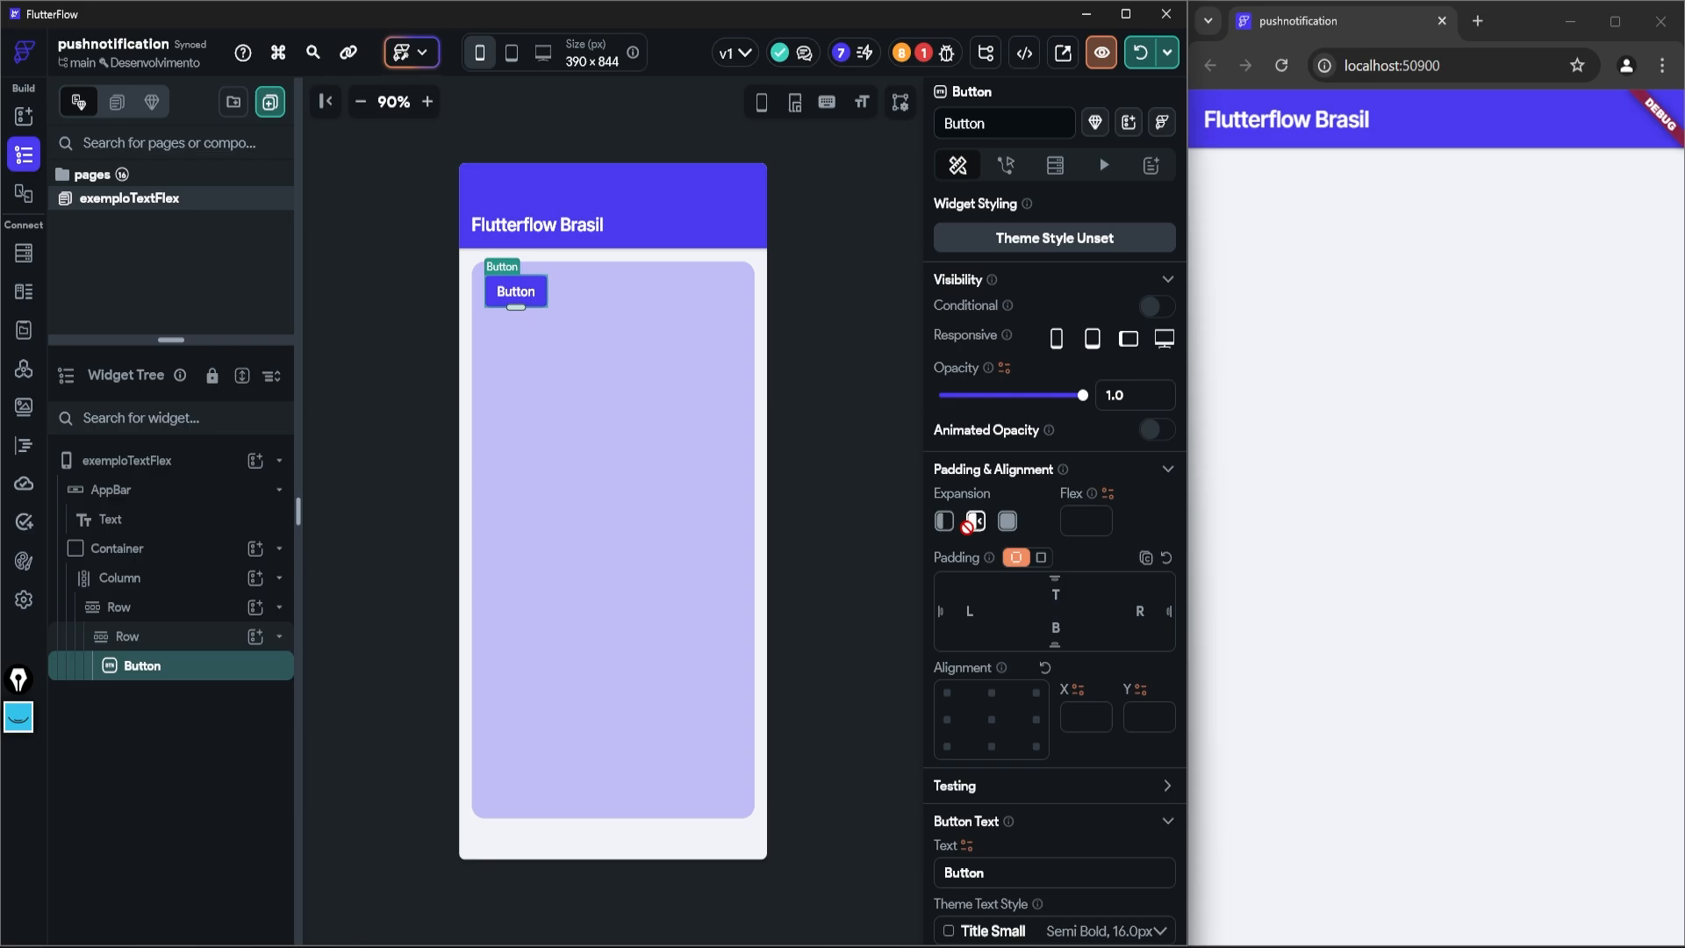
Set the expansion of the inner Row containing the Flexible Button to Expanded
left_click(180, 645)
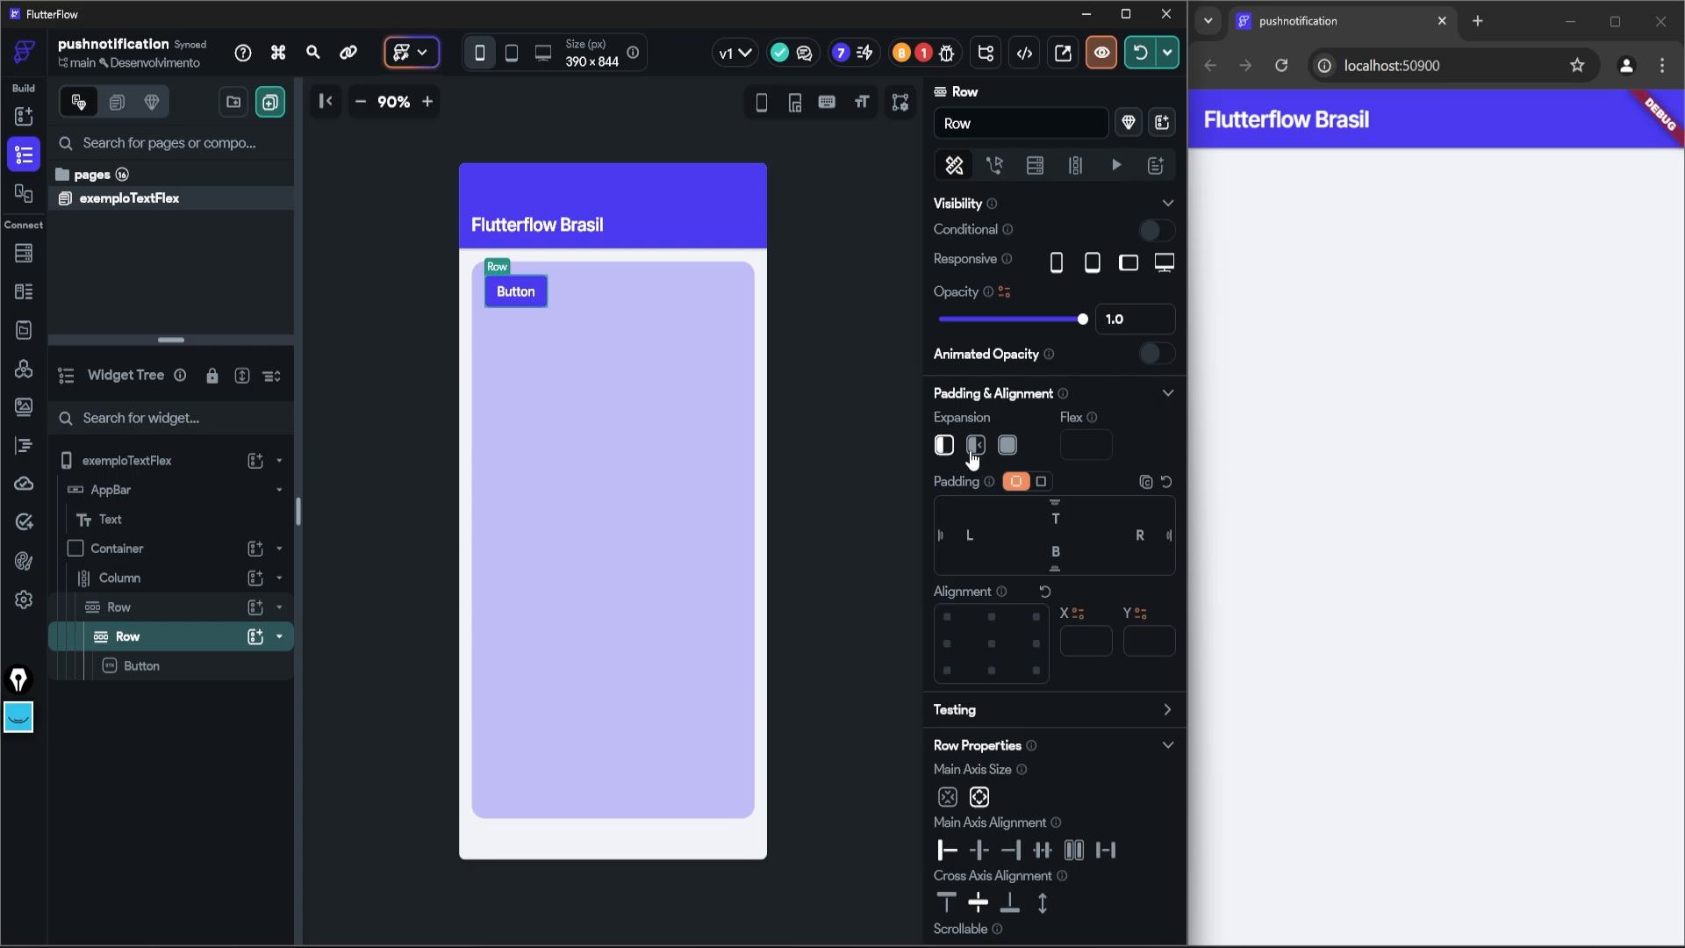
left_click(1007, 446)
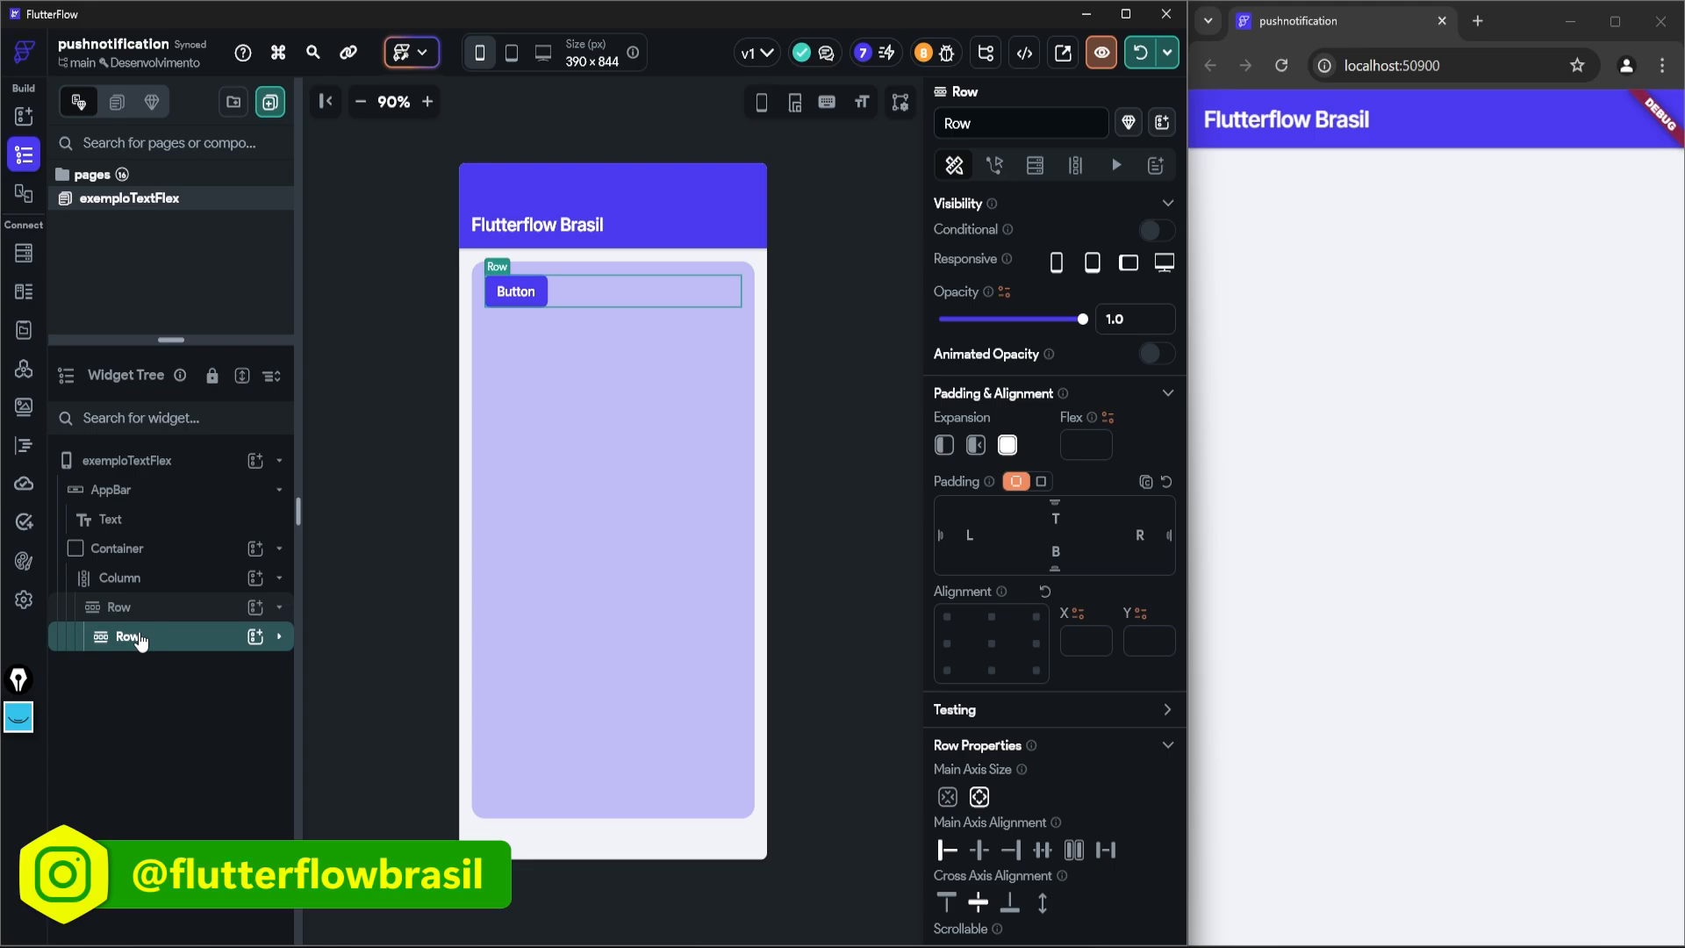
Replace the inner Row with a Button placed directly in the outer Row and set to Expanded
left_click(215, 643)
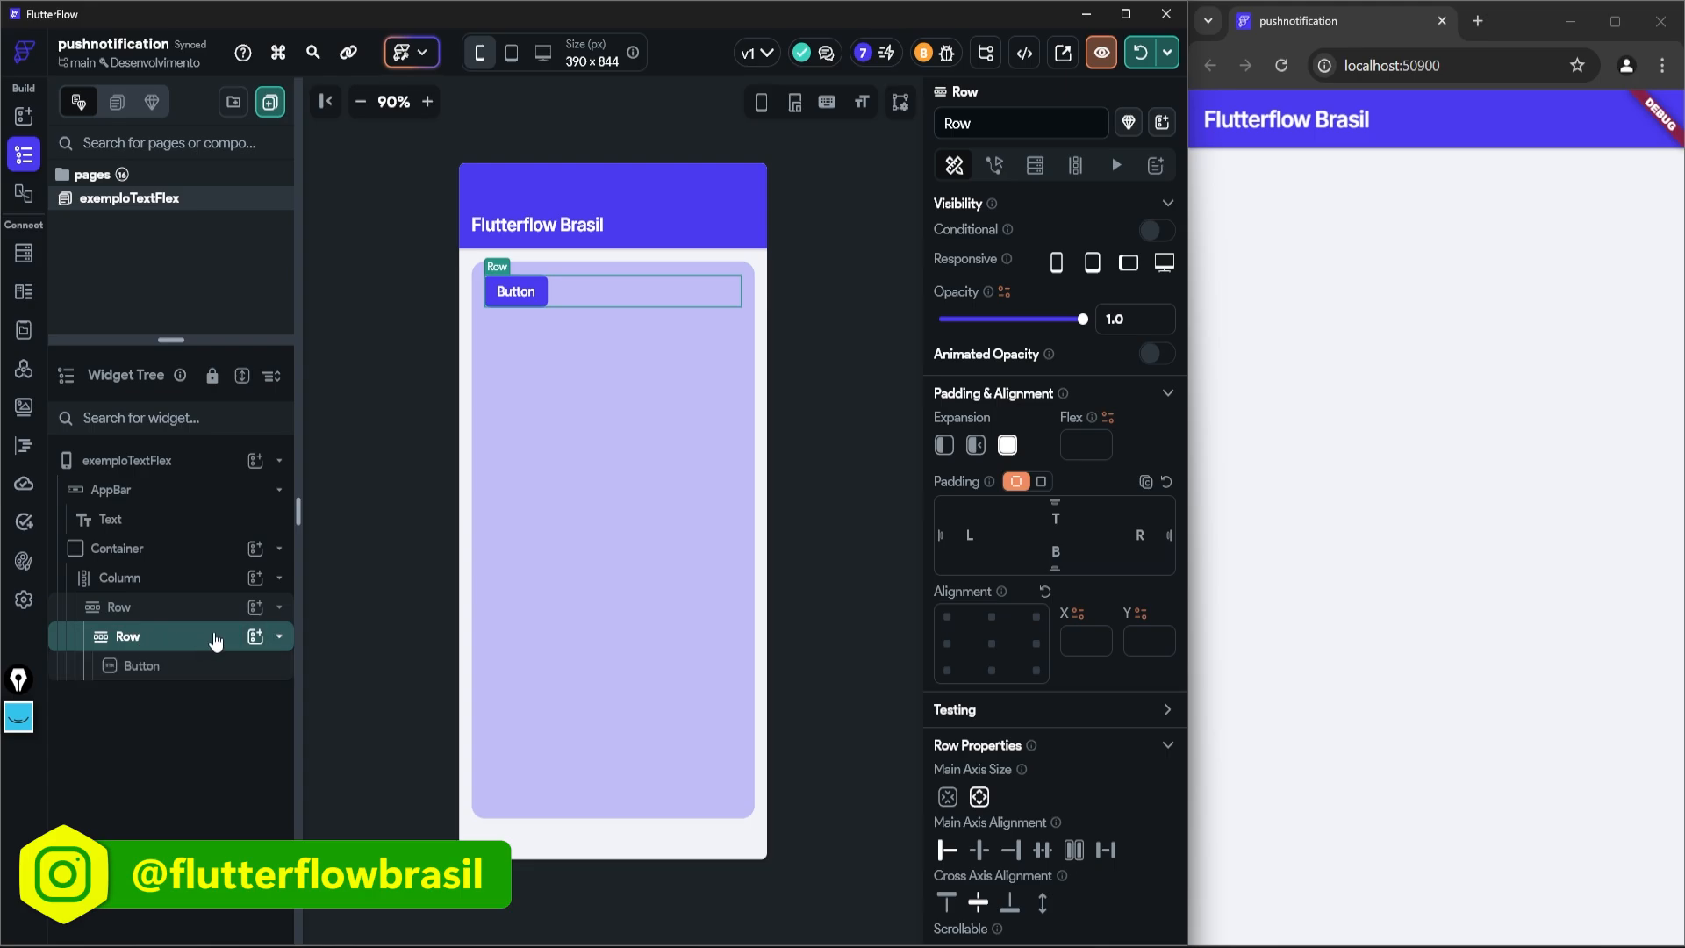
key("Delete")
left_click(255, 606)
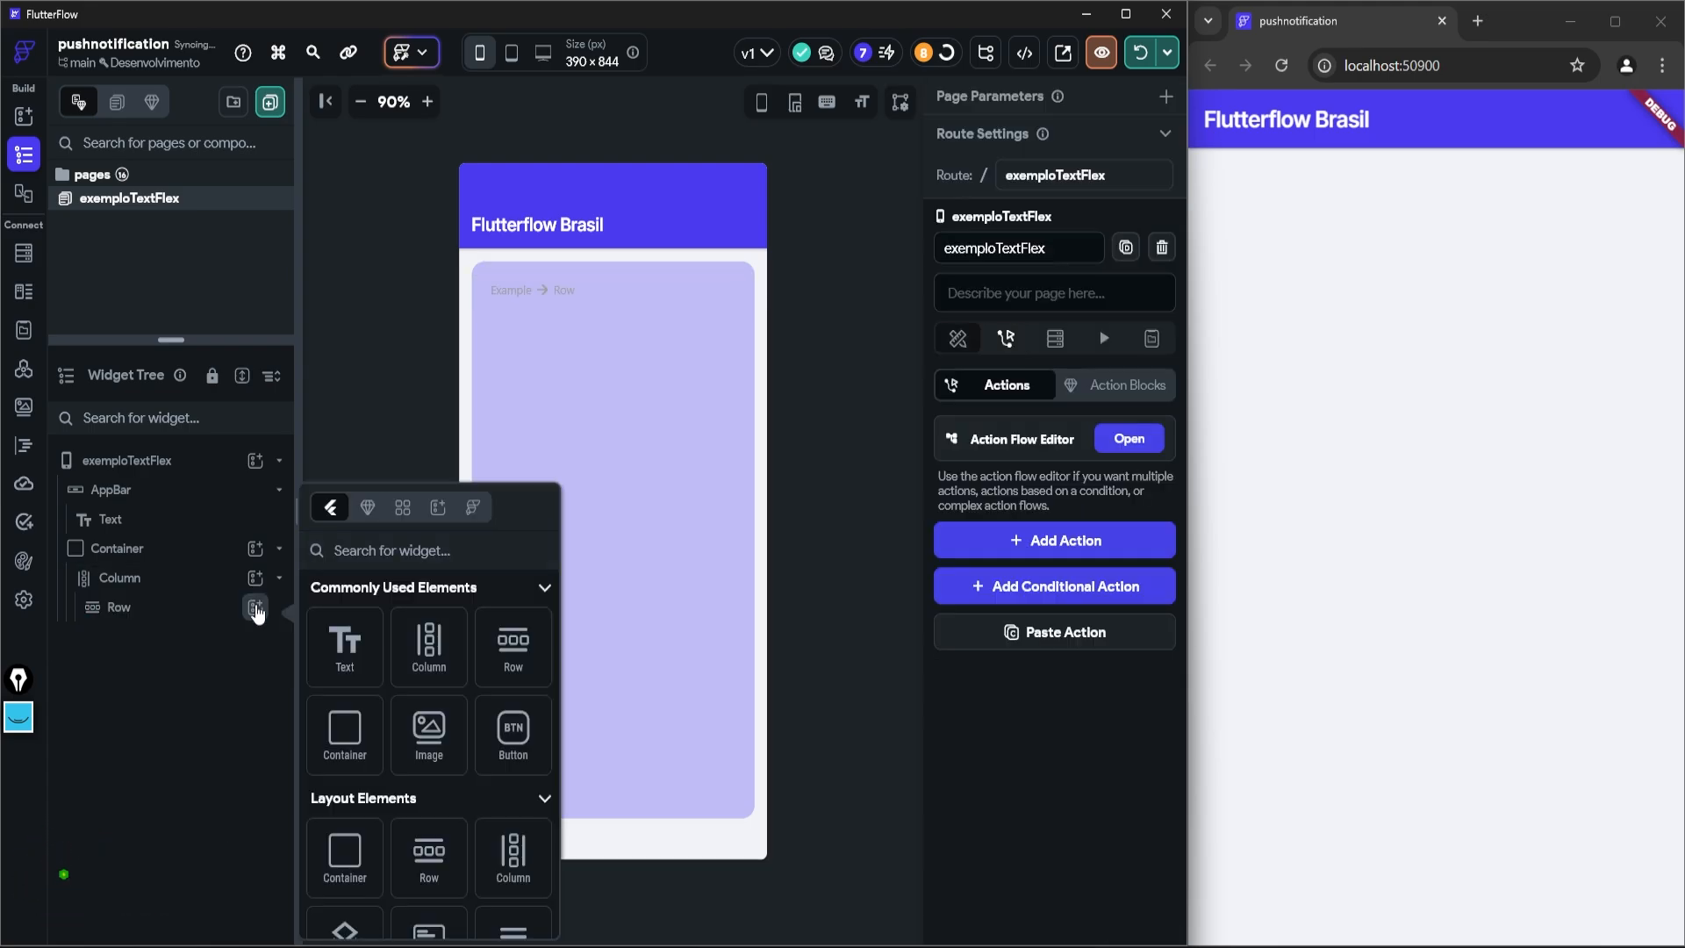
left_click(511, 733)
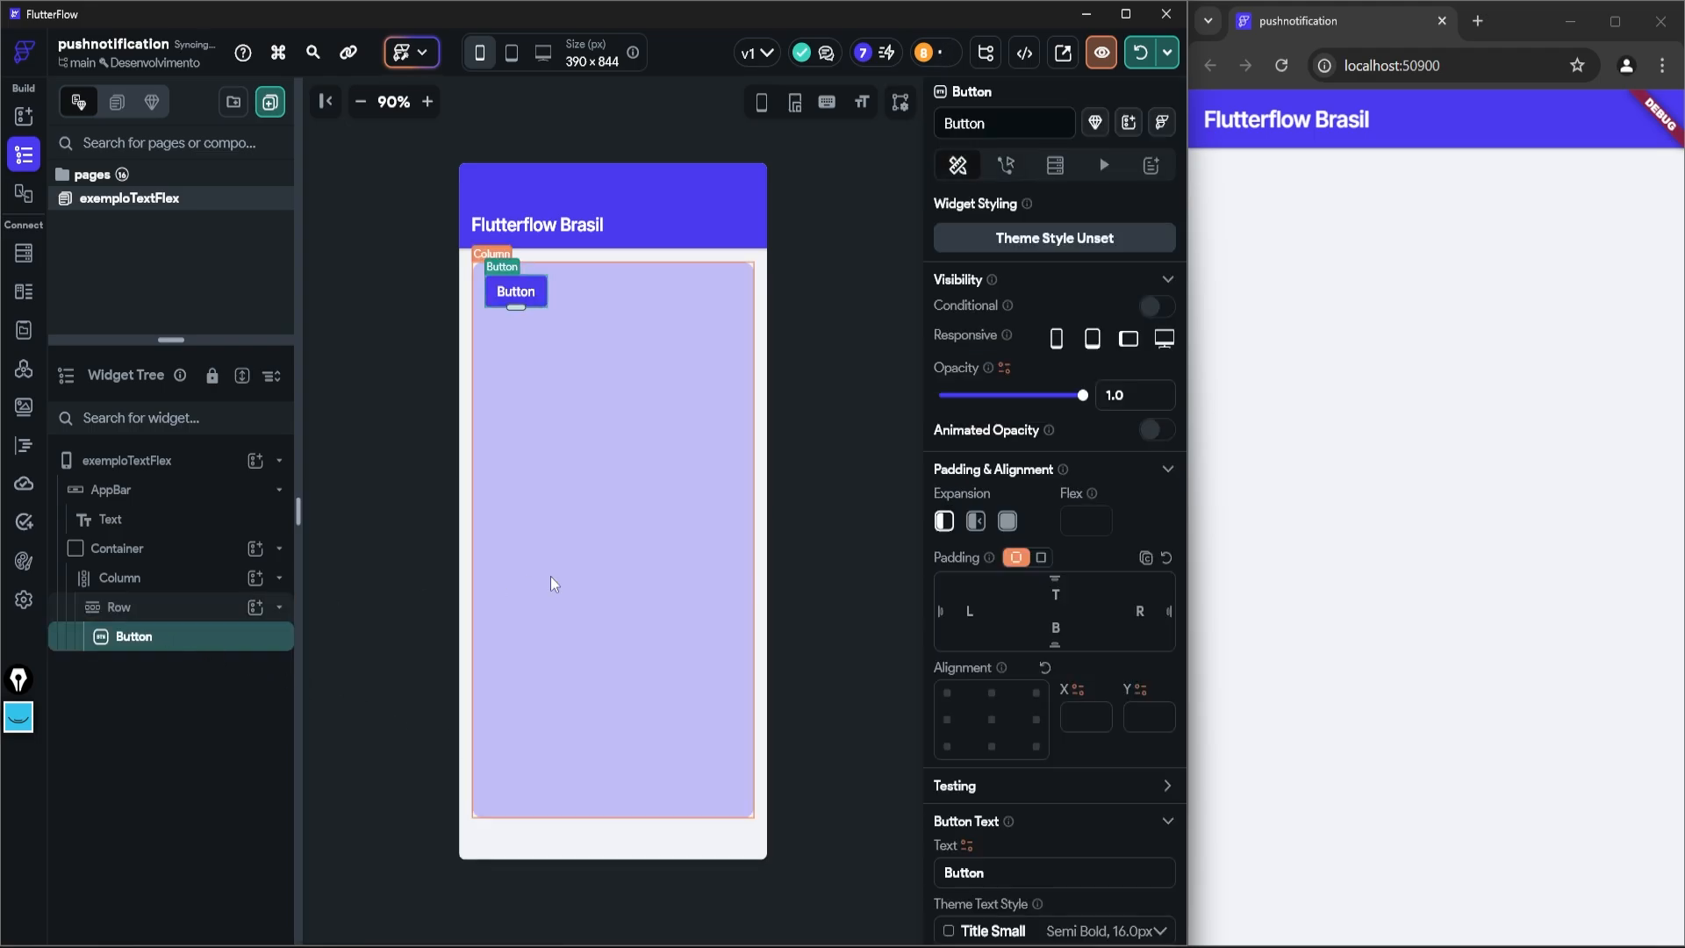
left_click(1008, 522)
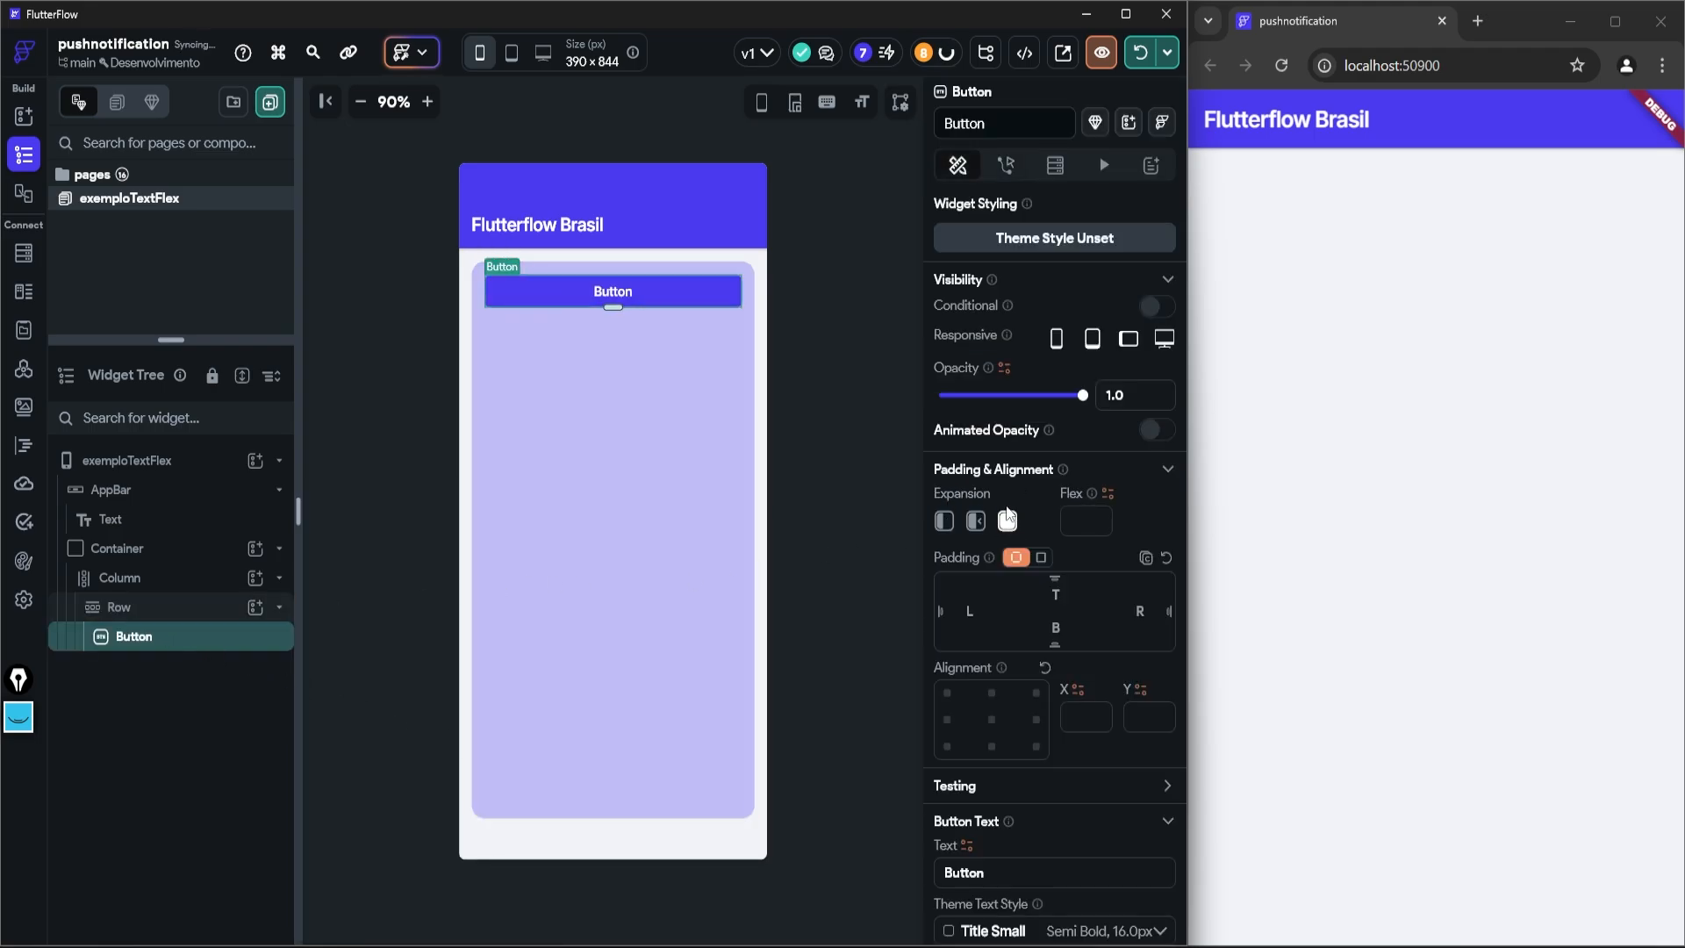
Hot reload the test app and examine the expansion settings of the outer Row and its parent Column
left_click(195, 609)
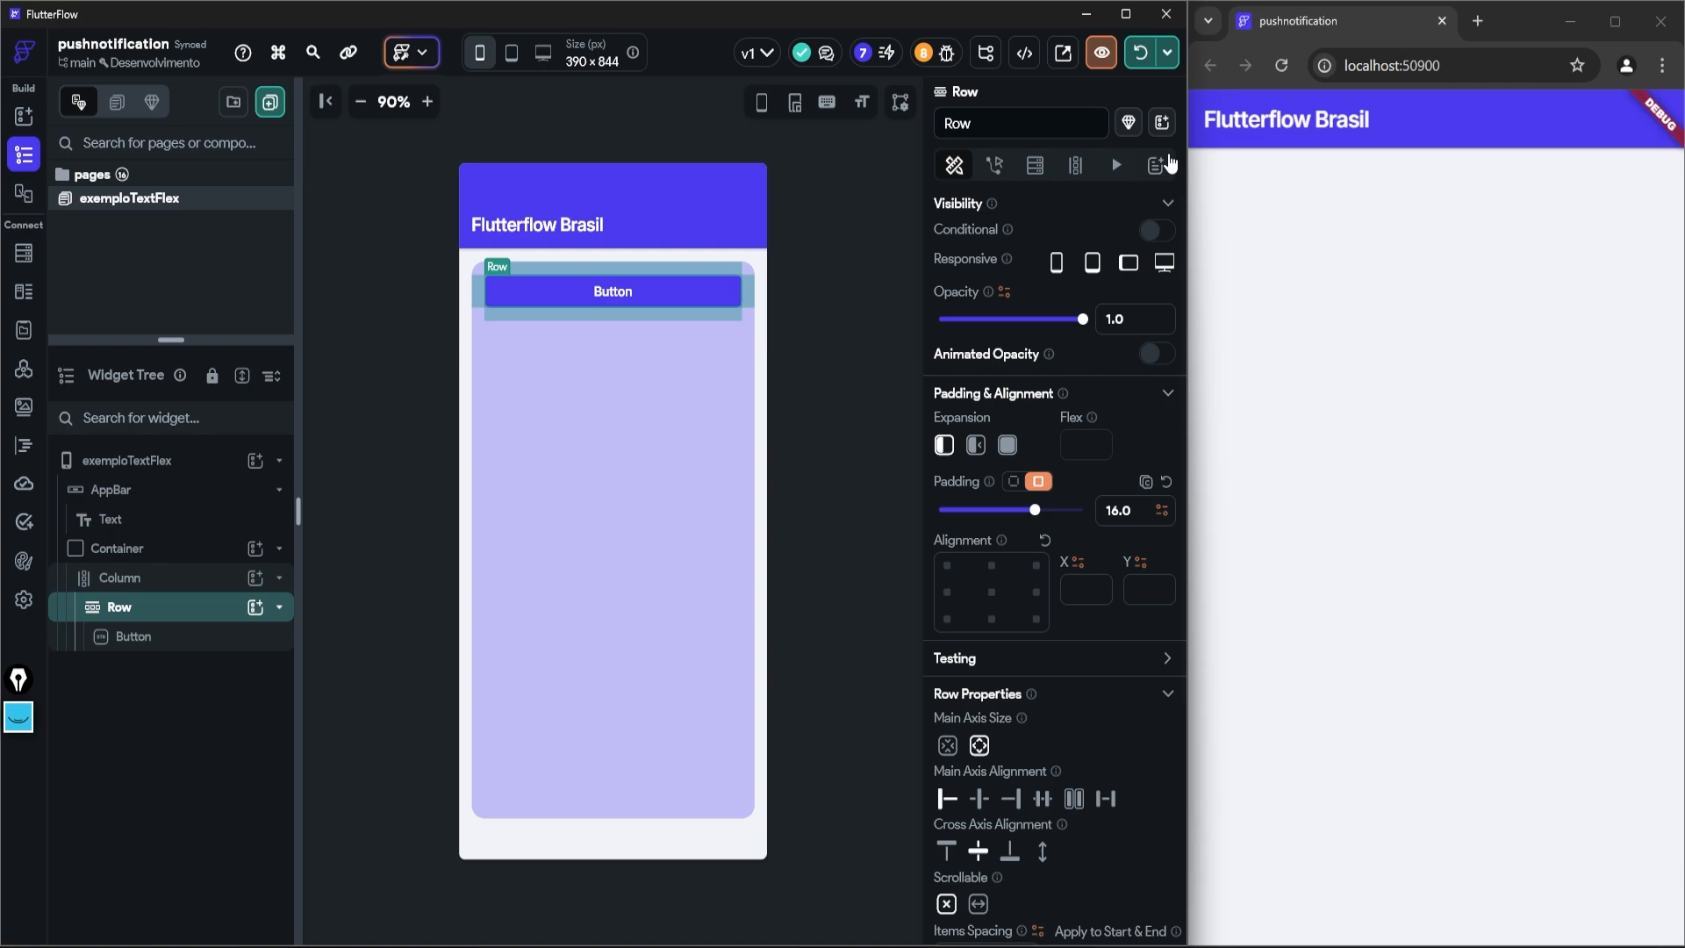
left_click(1140, 53)
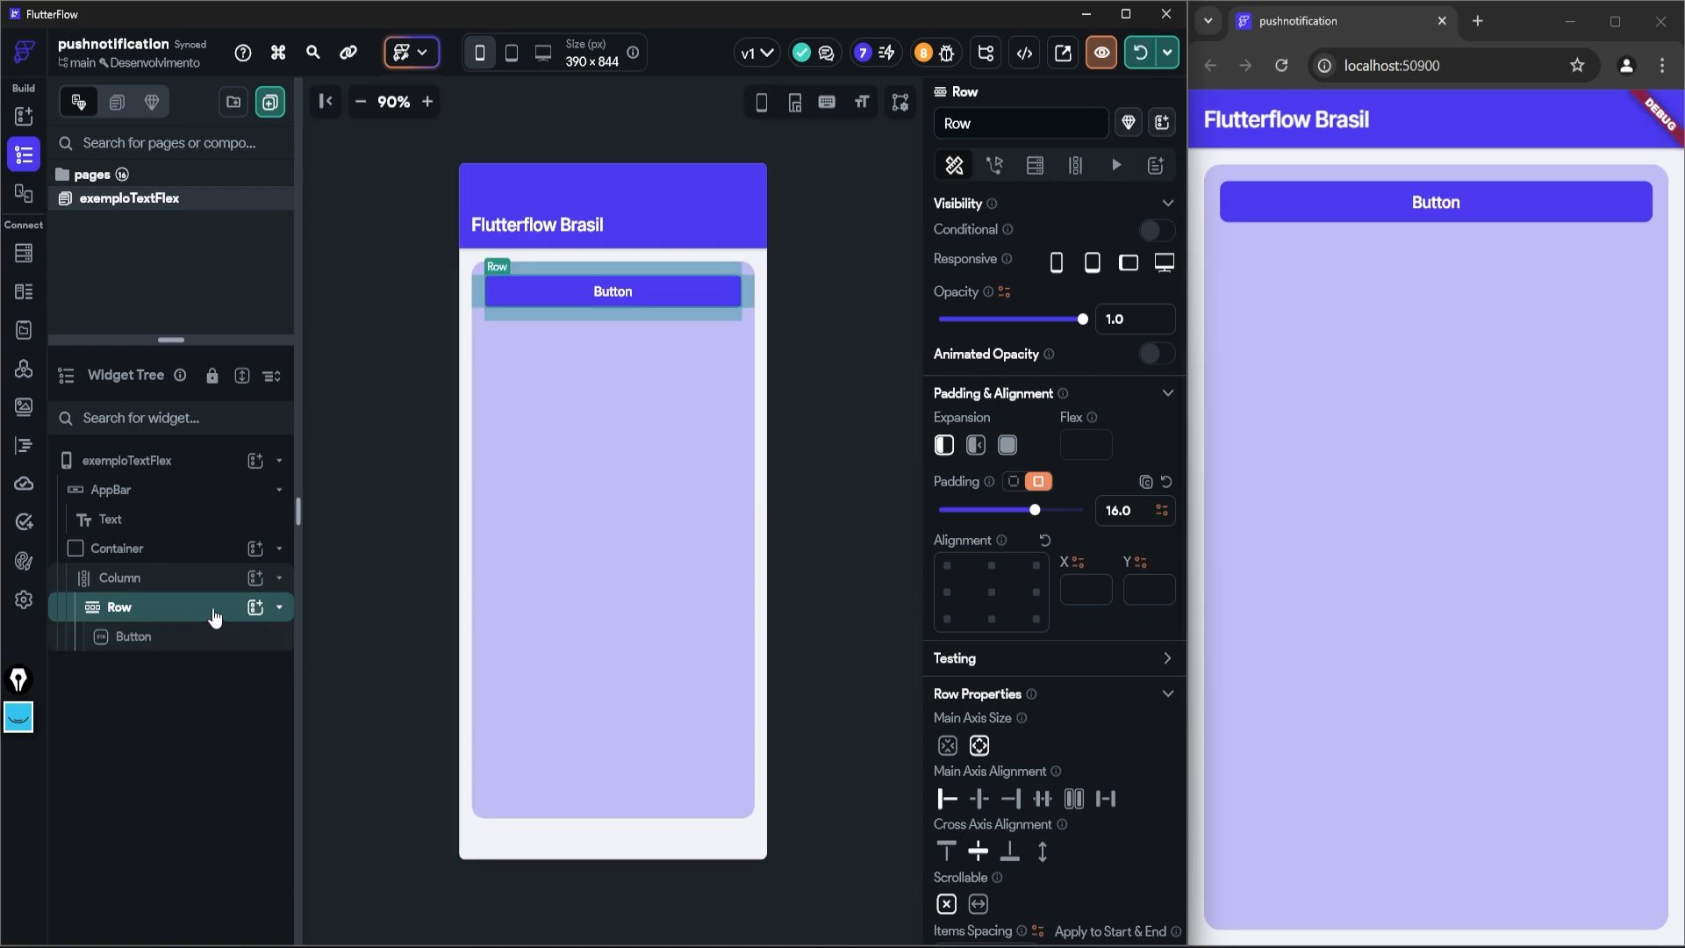
left_click(160, 586)
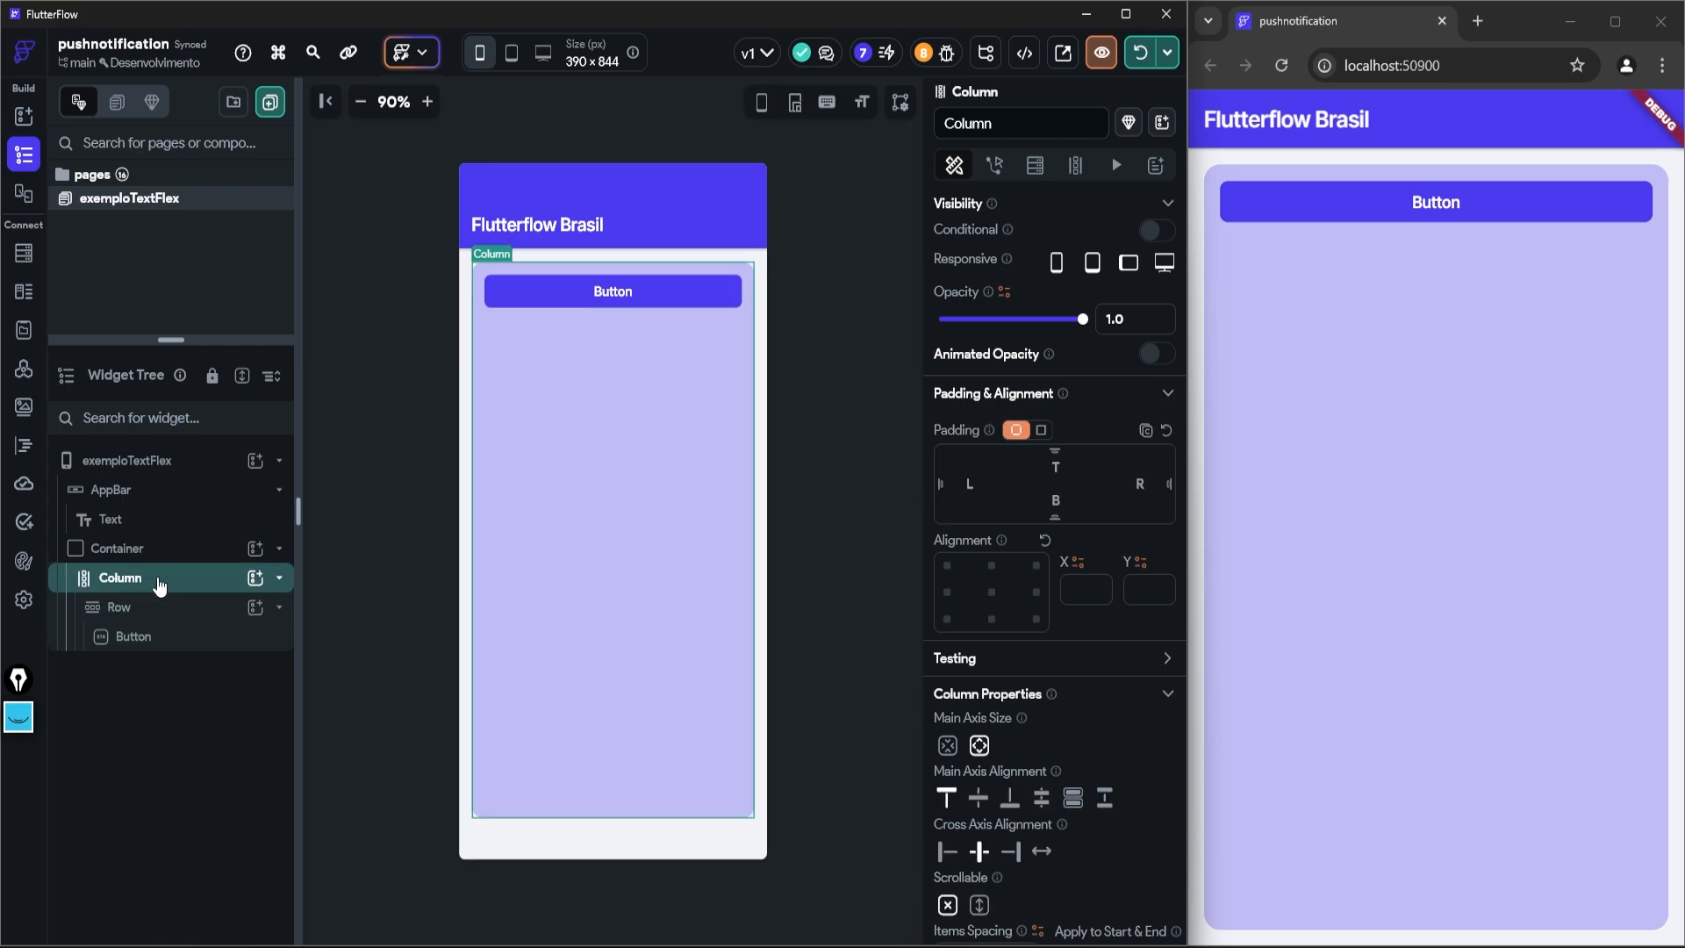
left_click(158, 606)
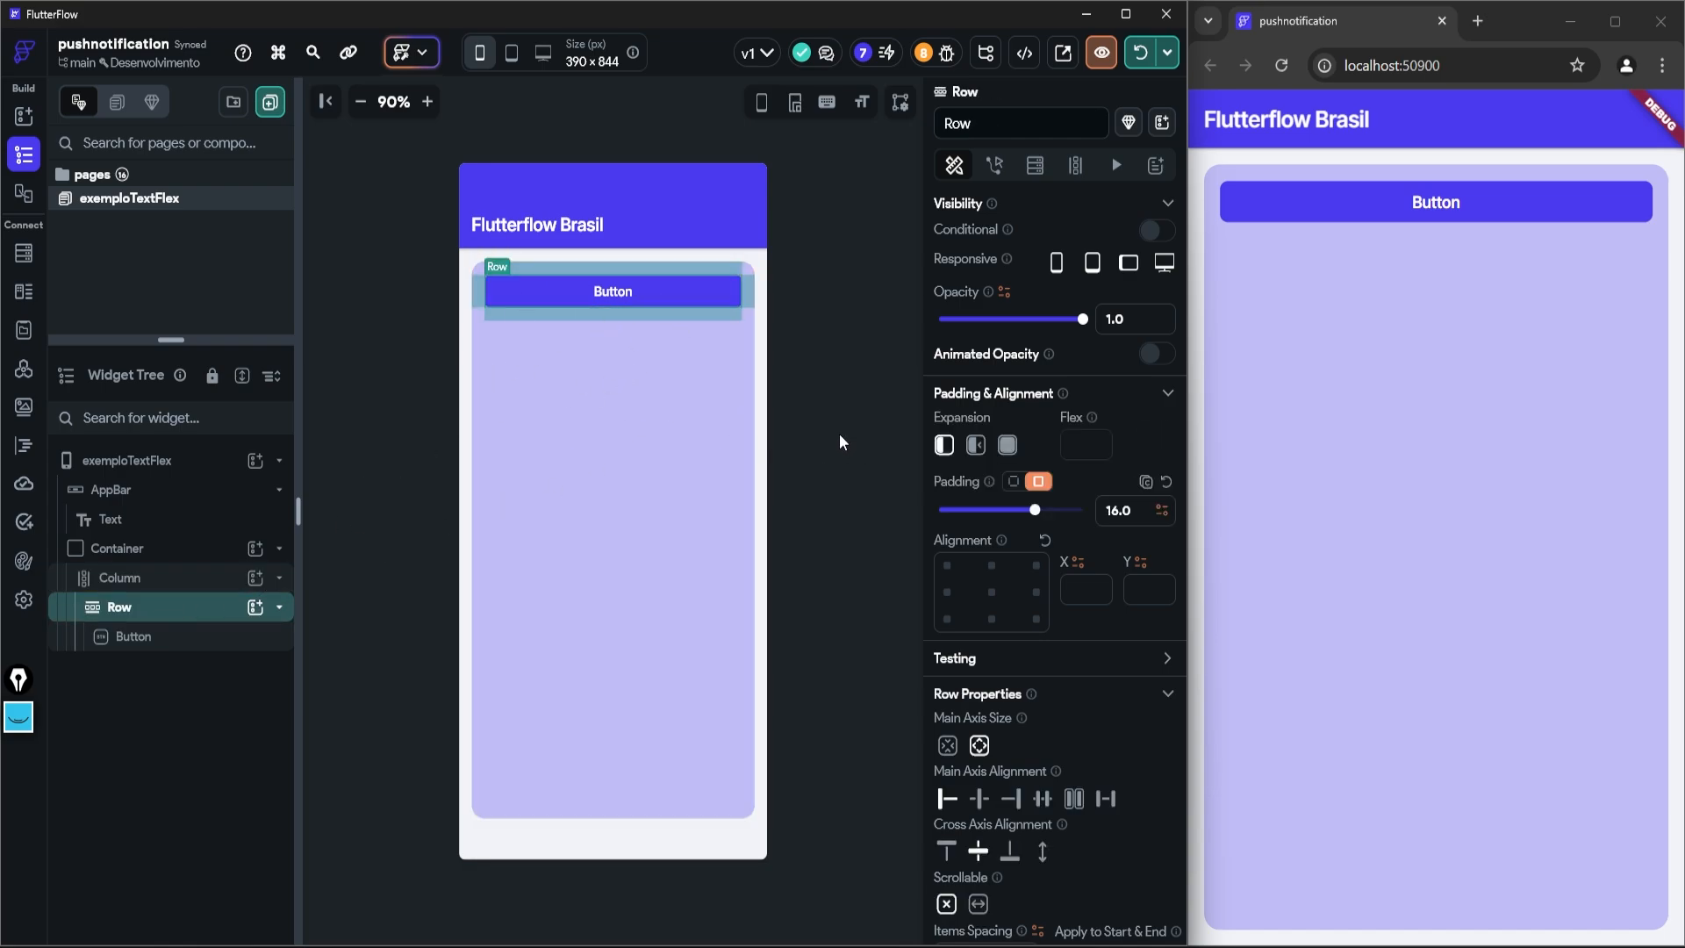
Delete the Button from the outer Row and nest a new Row in its place
left_click(126, 637)
key("Delete")
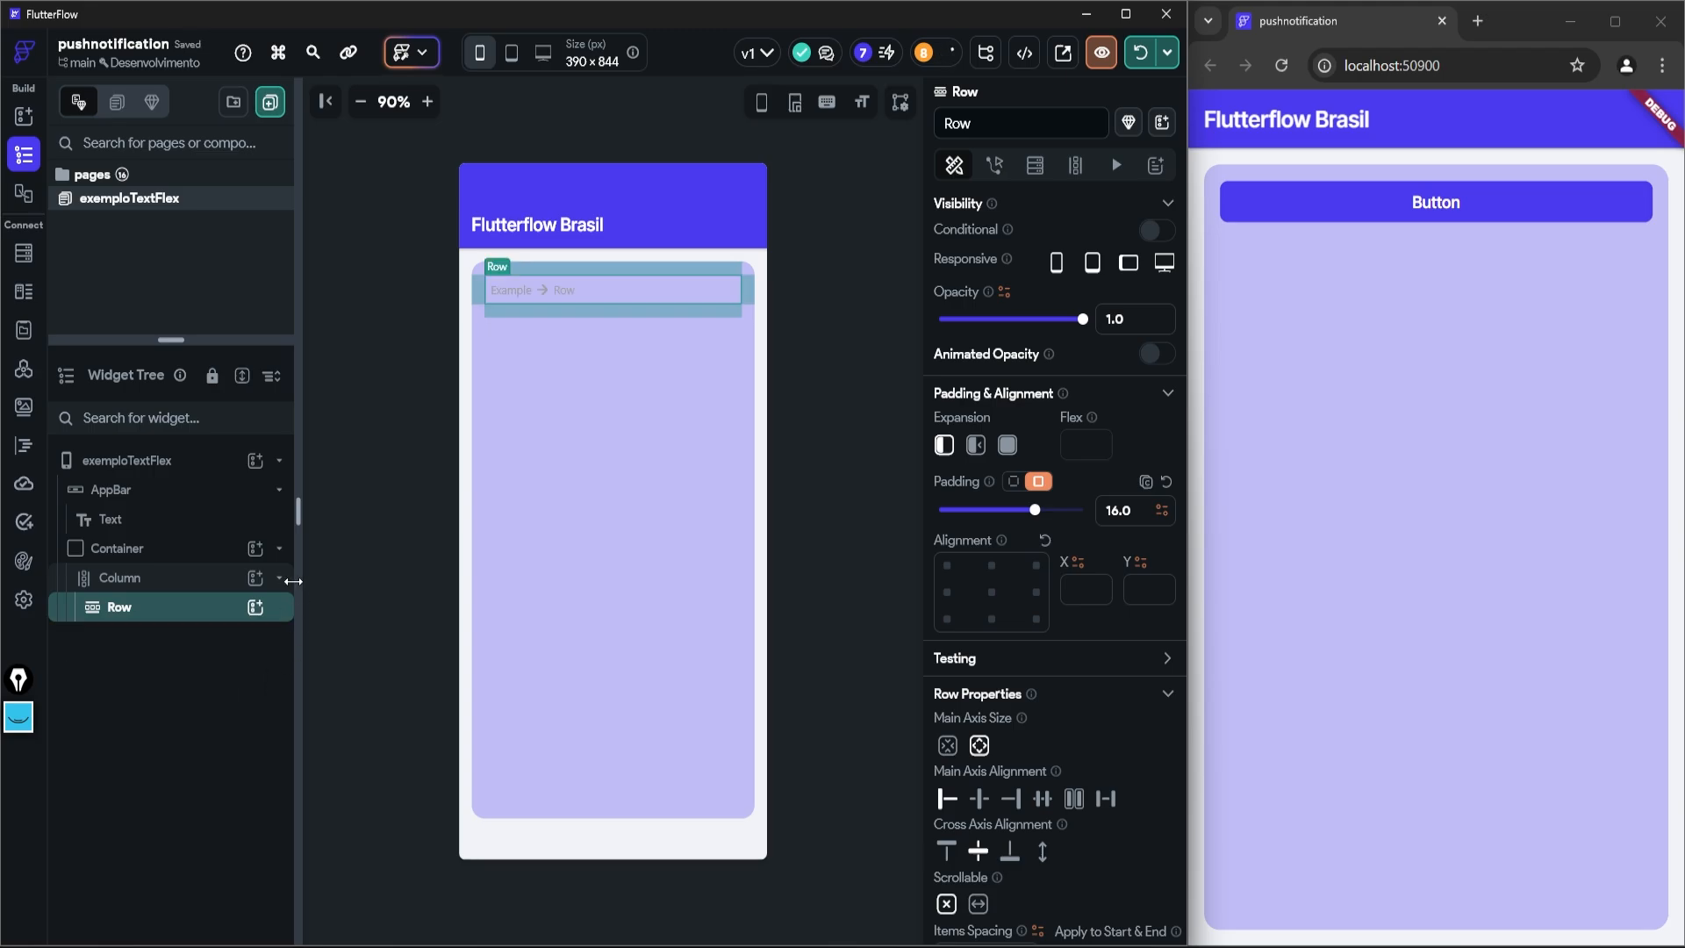
left_click(254, 605)
left_click(505, 641)
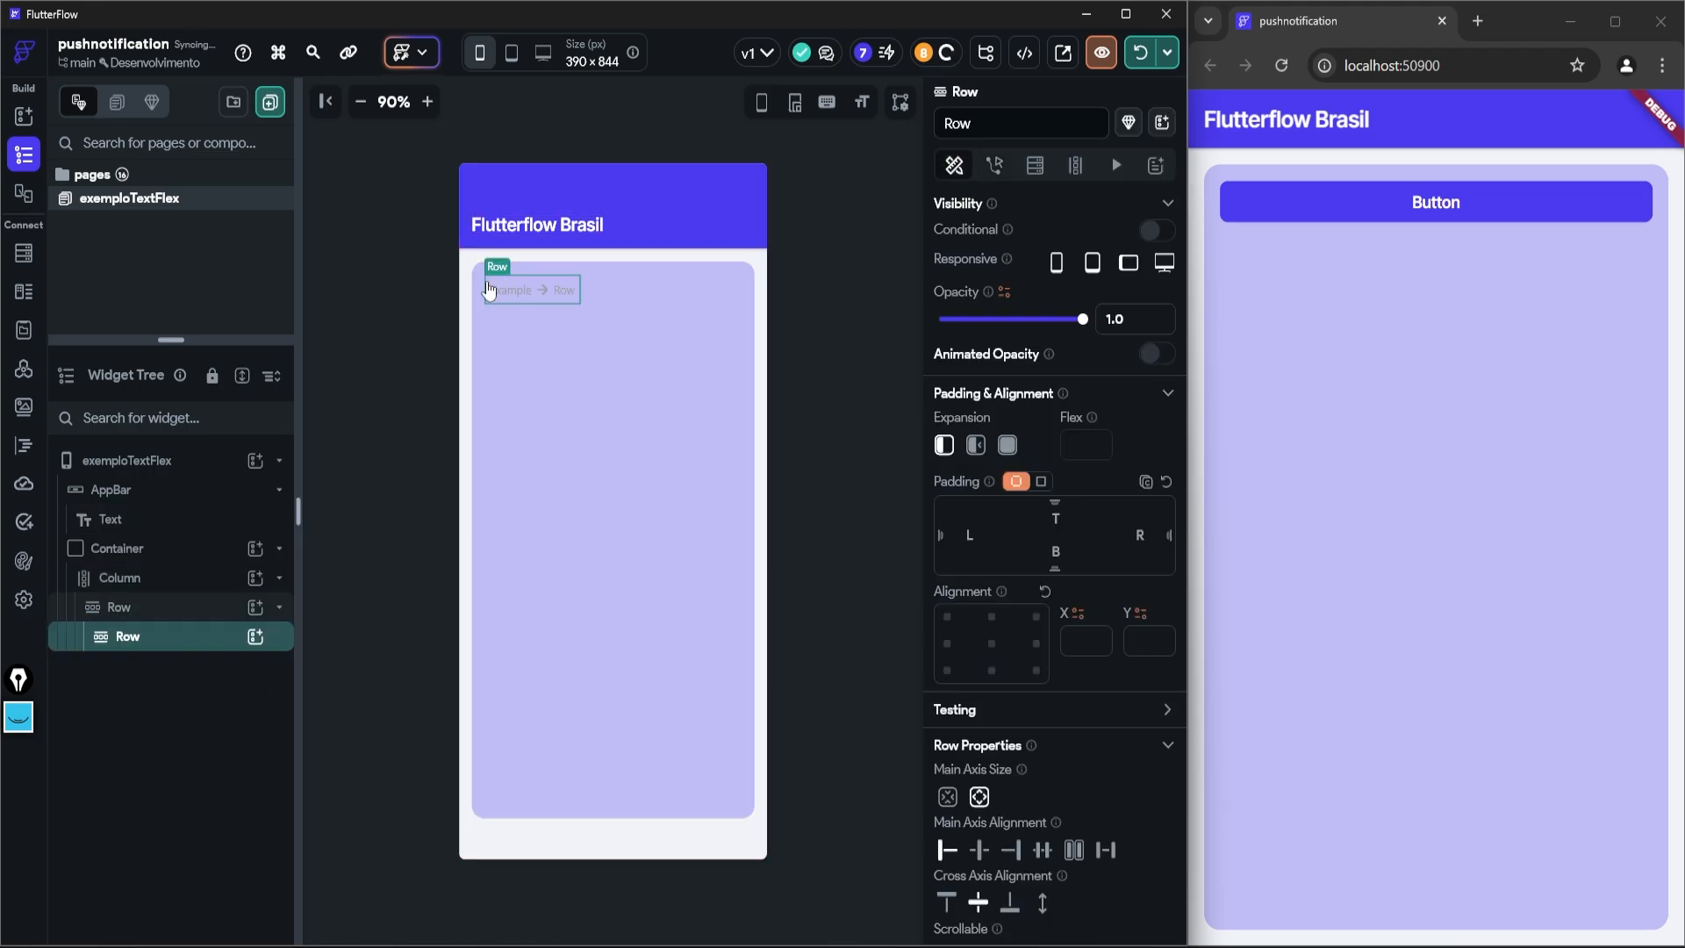